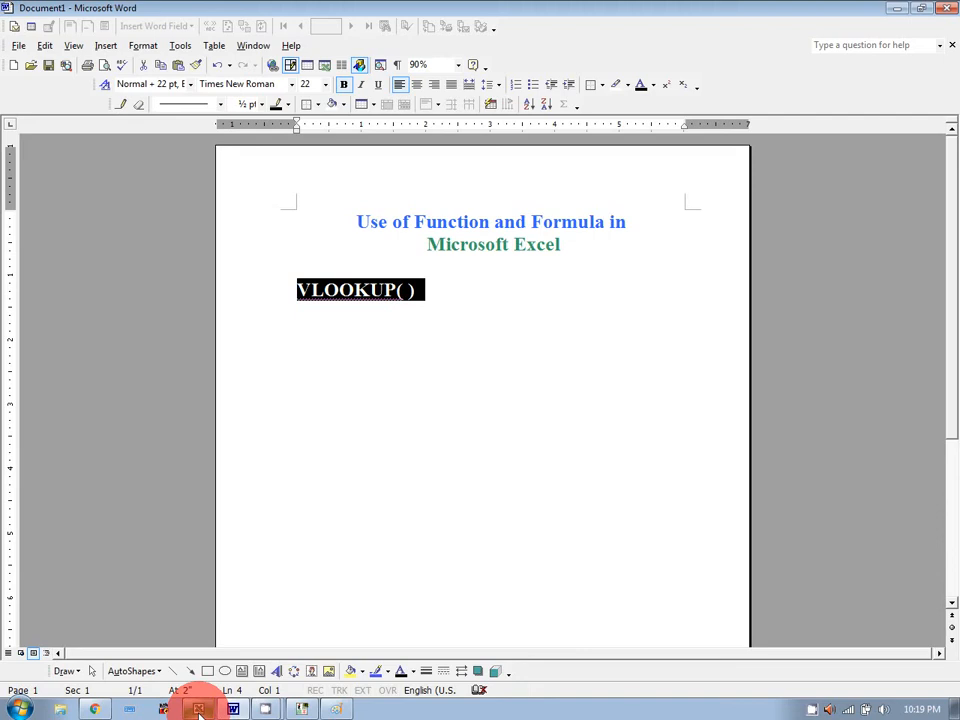
# Switch to the Excel workbook and enter the fourth student's registration number in the Reg No cell F12 of Sheet1.
pyautogui.click(199, 710)
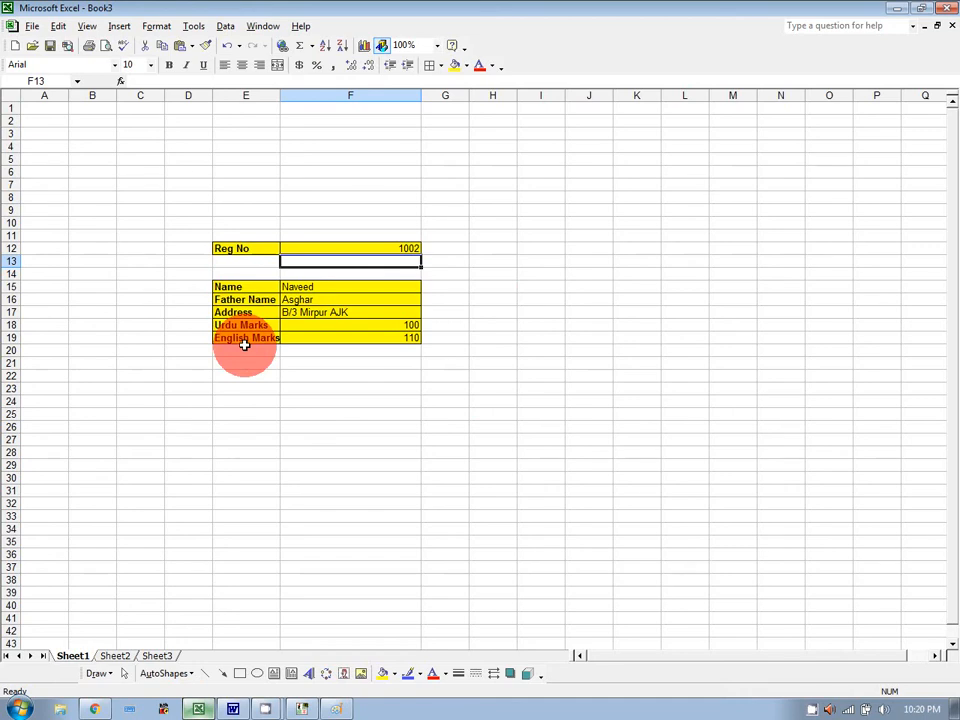
pyautogui.click(386, 249)
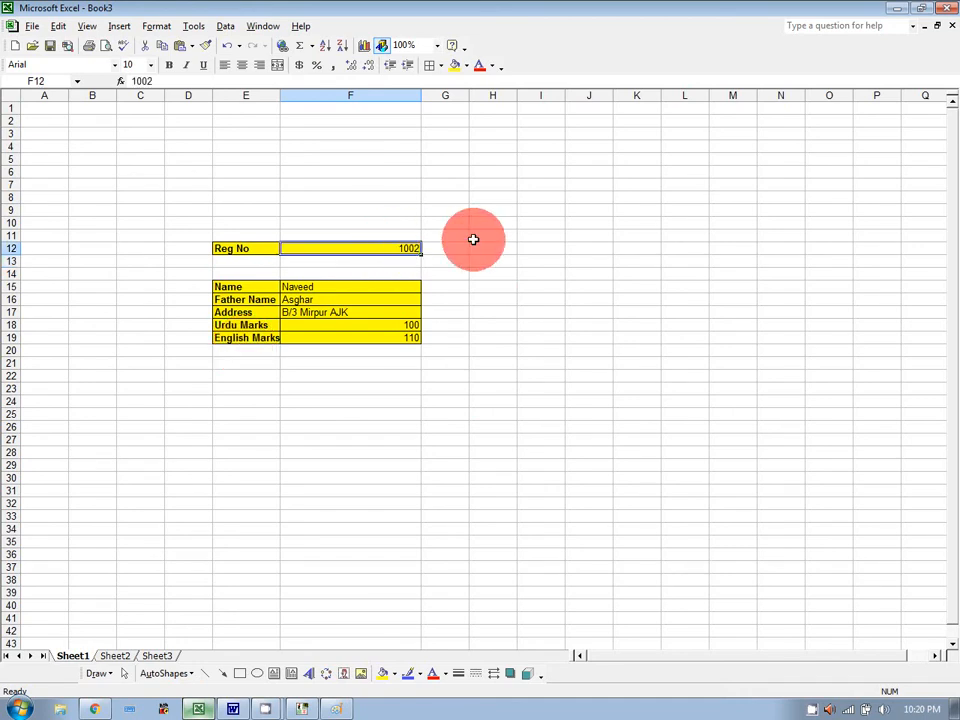
pyautogui.write('1004')
pyautogui.press('Return')
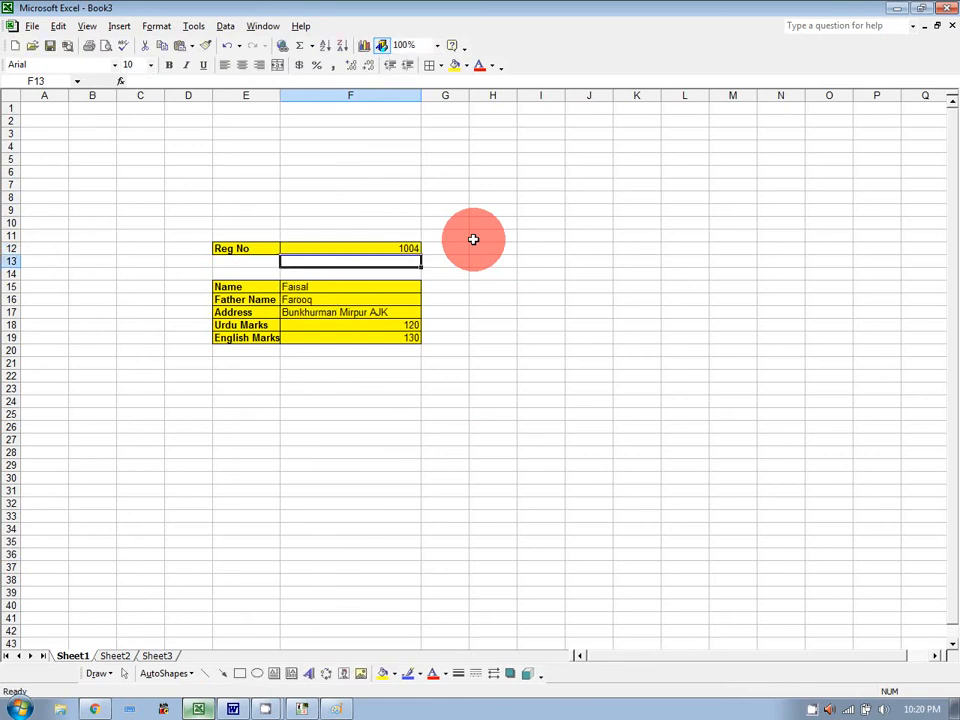
# Look up the first student's registration number in F12 and select that student's Reg No cell A2 on Sheet2.
pyautogui.click(378, 249)
pyautogui.write('1001')
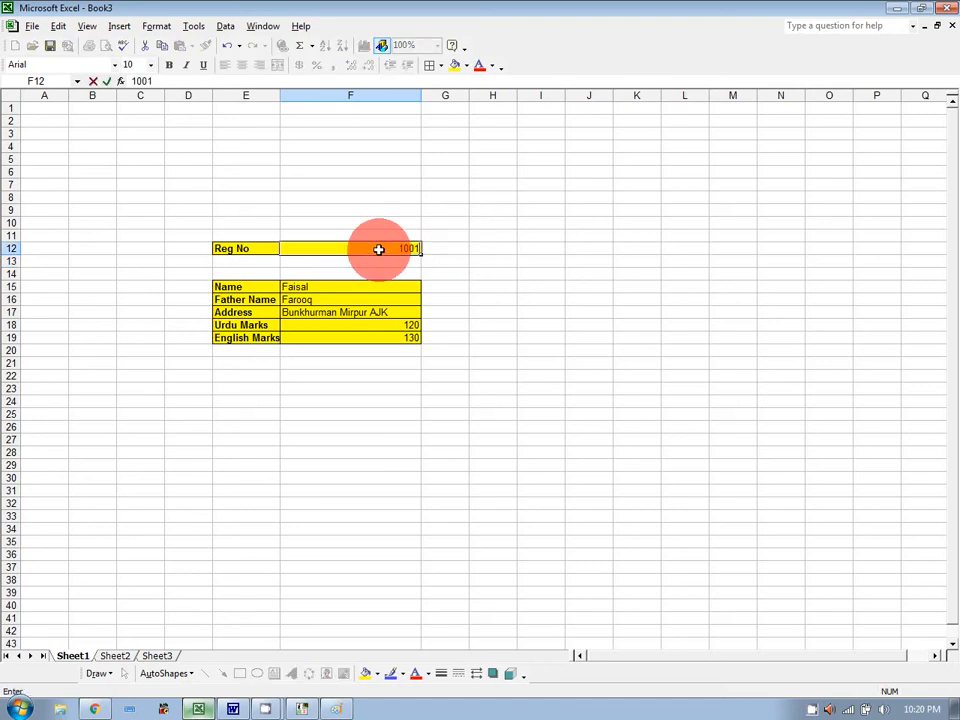
pyautogui.press('Return')
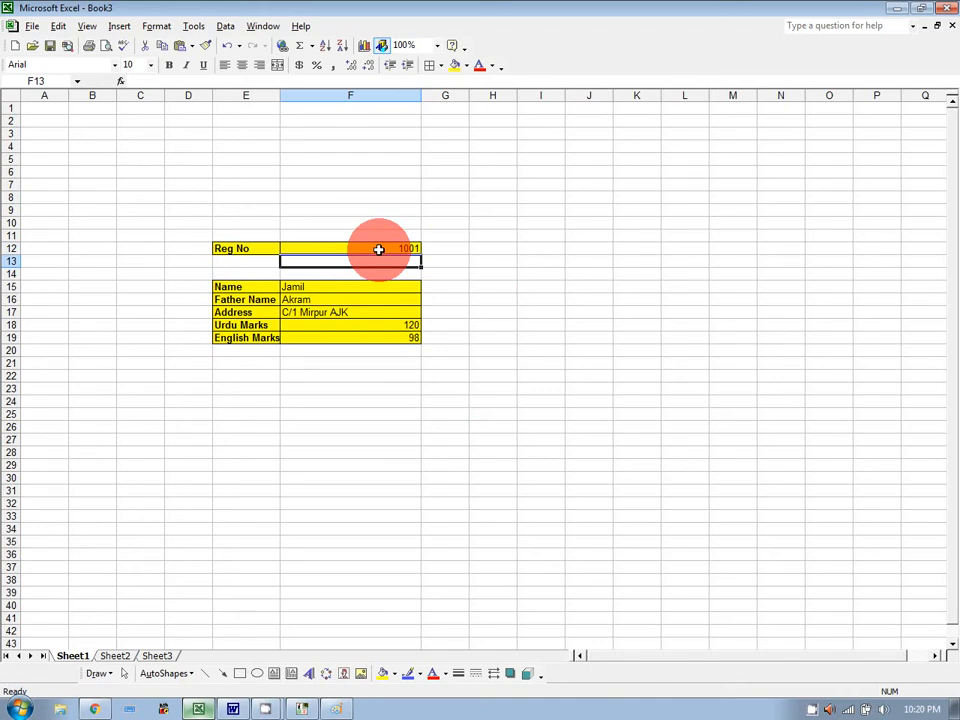
pyautogui.click(108, 660)
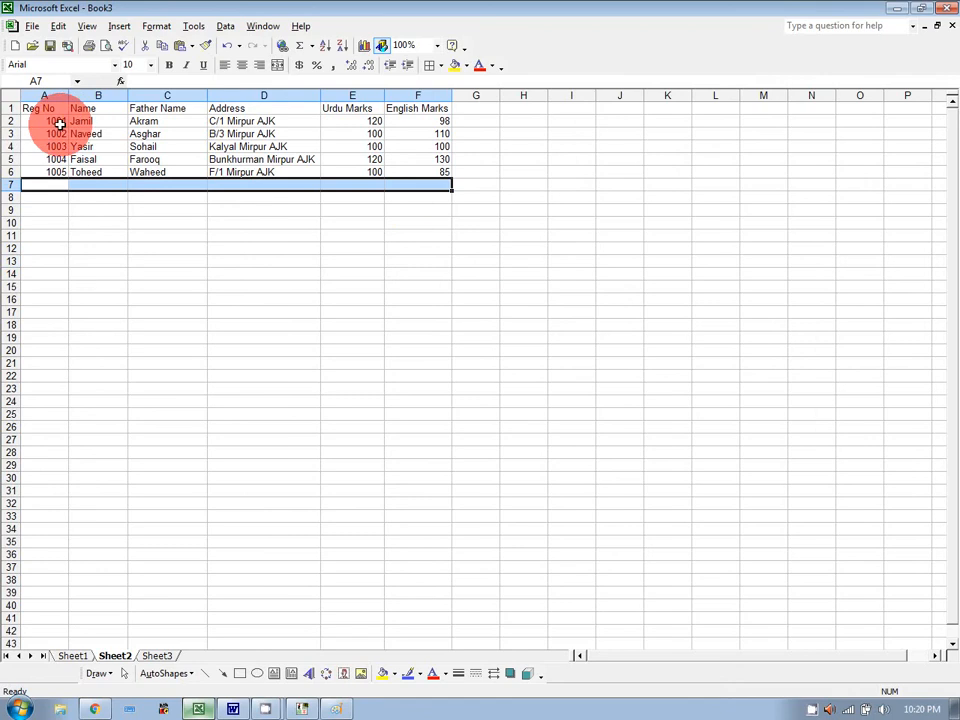
pyautogui.click(60, 122)
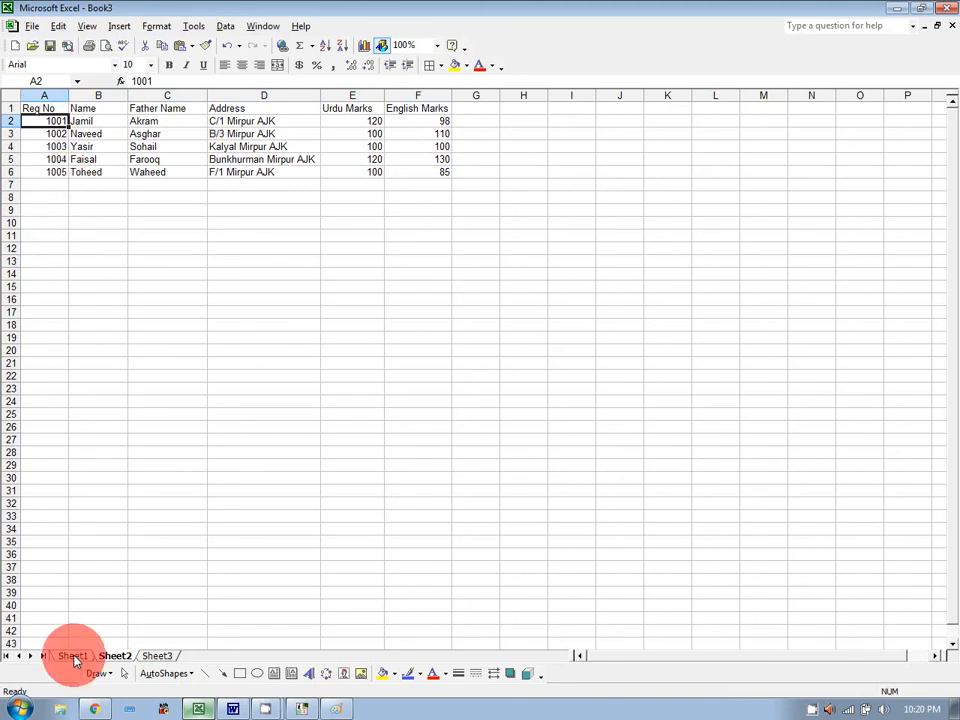
# Enter the fourth student's registration number in F12 on Sheet1 and compare the result with the source table on Sheet2.
pyautogui.click(74, 657)
pyautogui.click(386, 249)
pyautogui.write('1004')
pyautogui.press('Return')
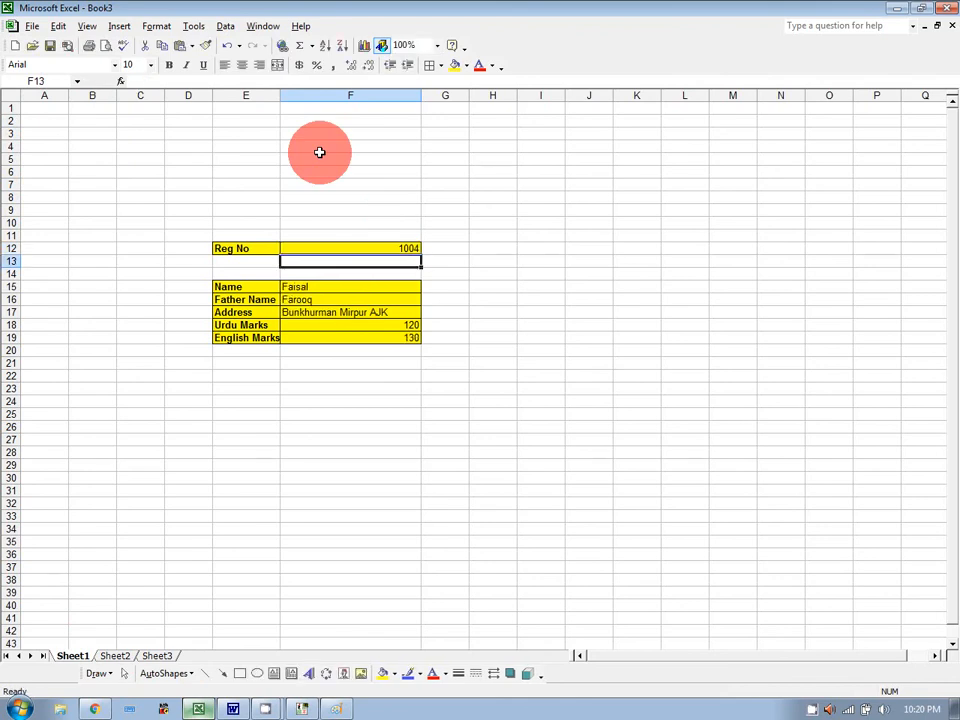
pyautogui.click(116, 656)
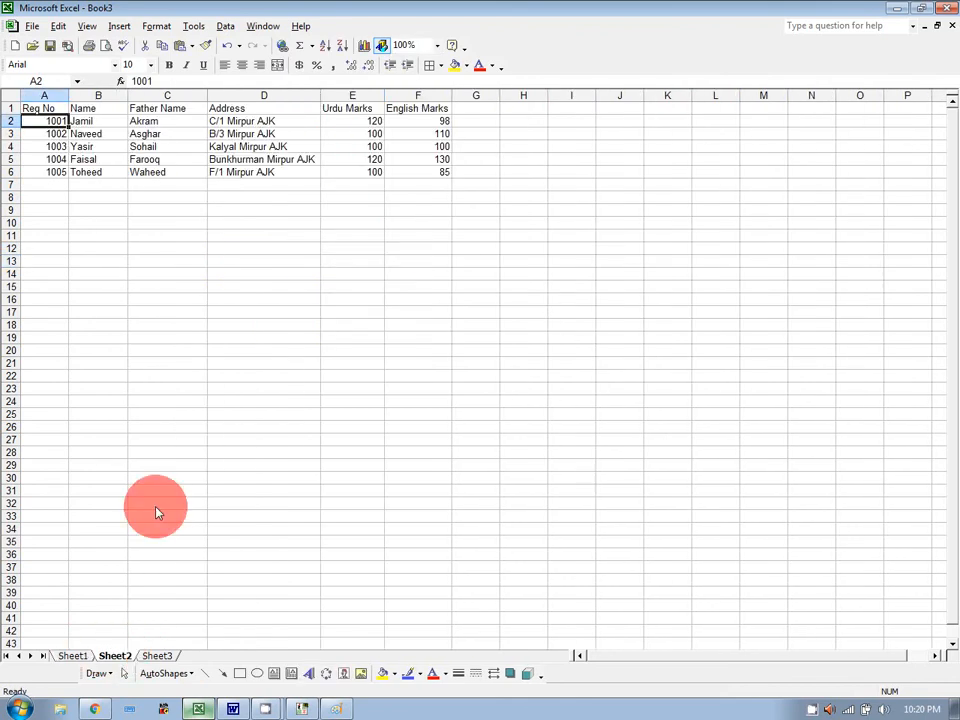
# Enter the next, unlisted registration number in F12 on Sheet1 and select the first empty Reg No cell A7 on Sheet2.
pyautogui.click(74, 656)
pyautogui.click(383, 254)
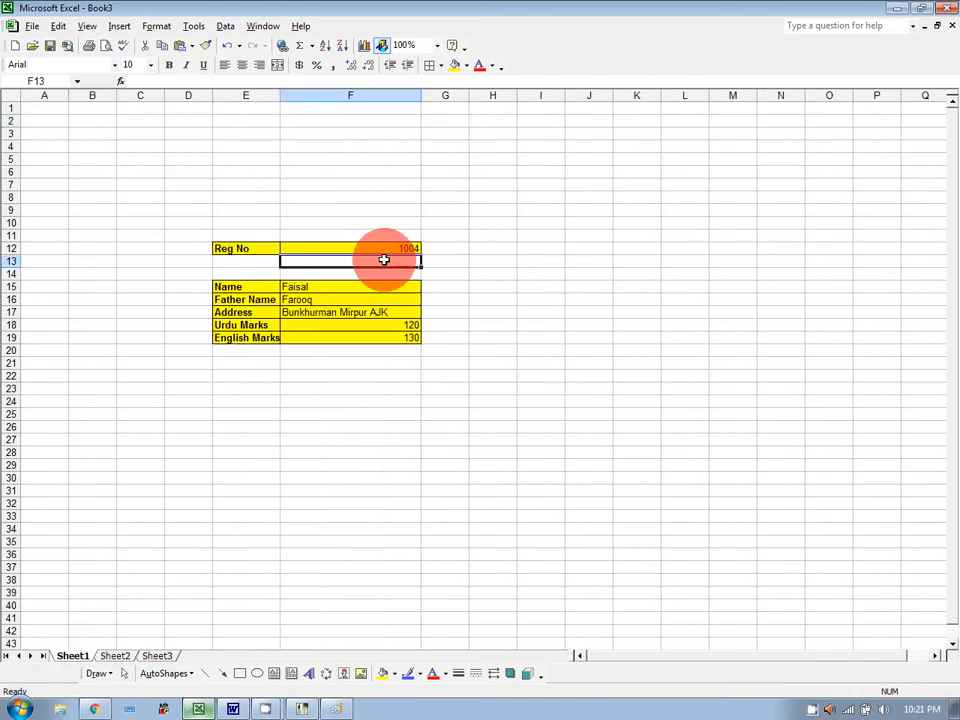
pyautogui.write('1006')
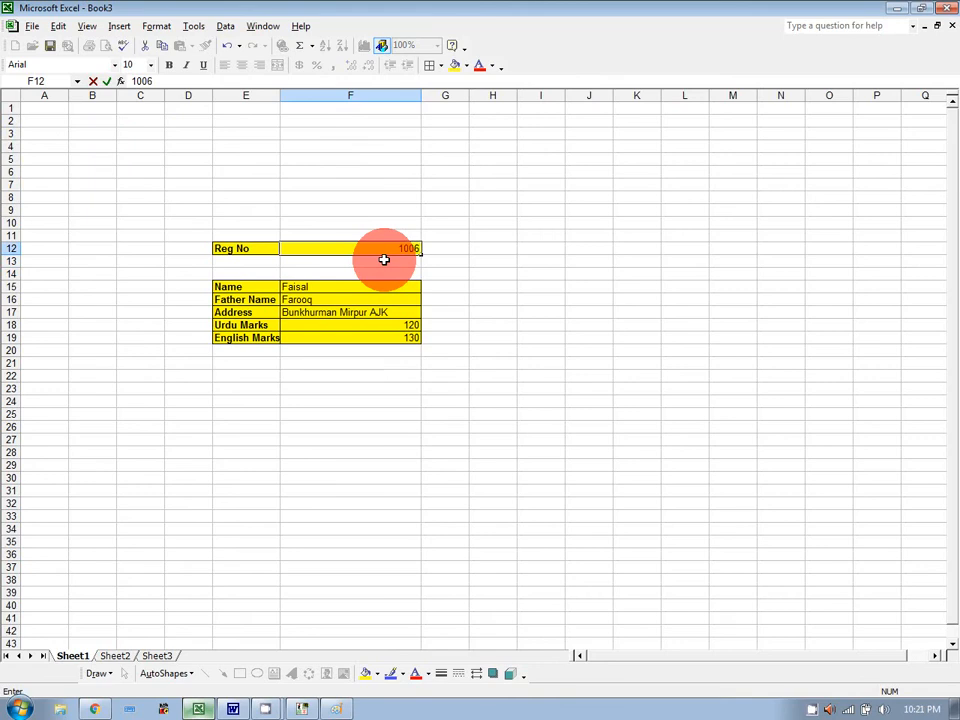
pyautogui.press('Return')
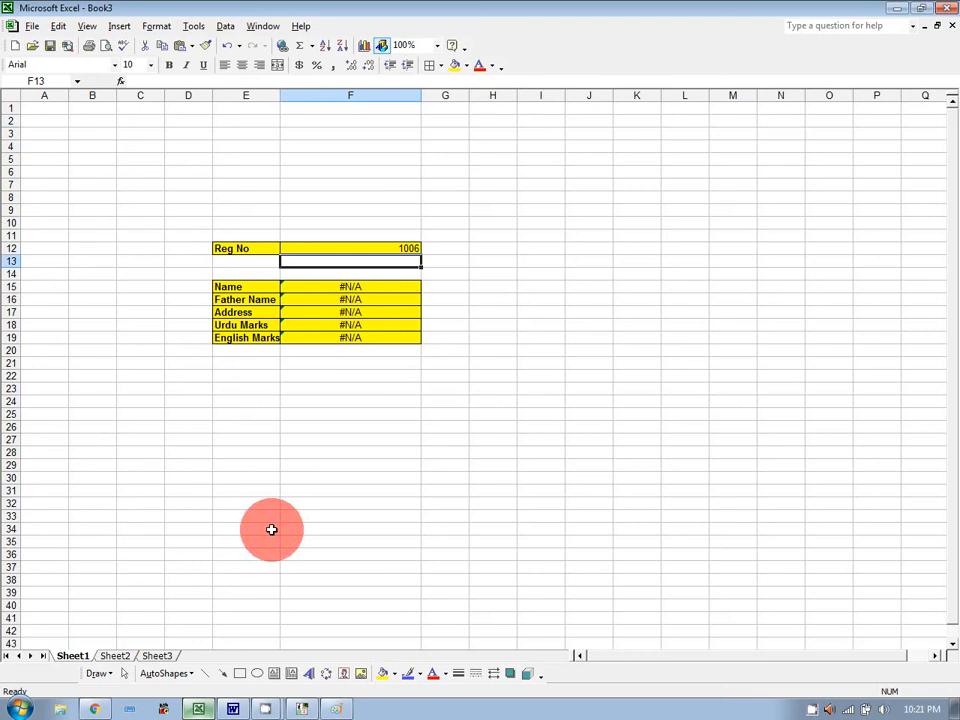
pyautogui.click(106, 659)
pyautogui.click(35, 184)
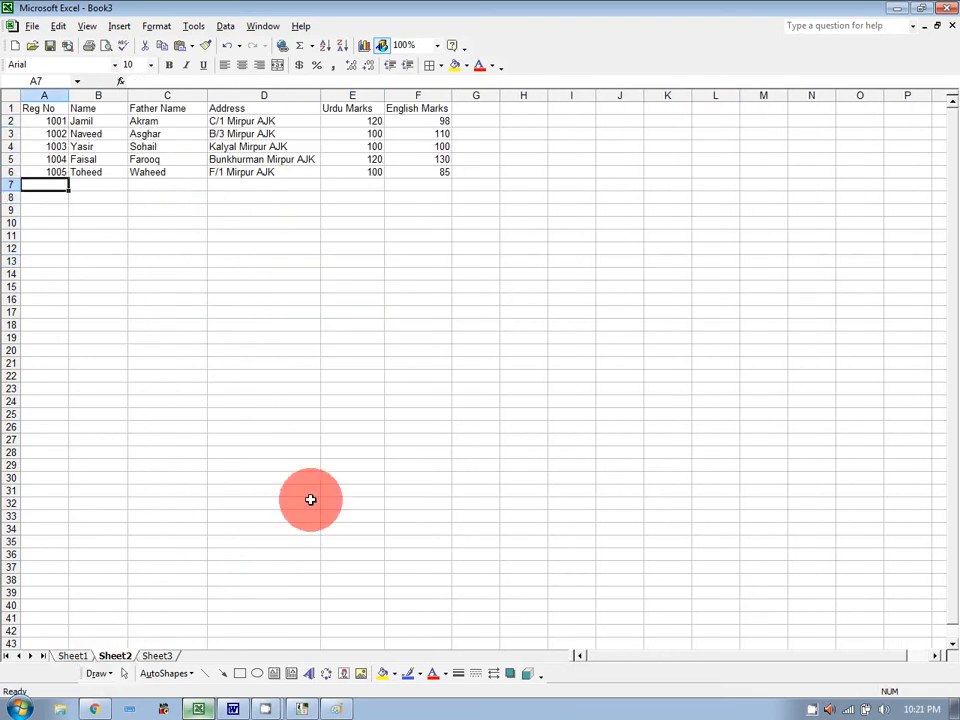
# Set the Reg No cell F12 on Sheet1 back to the fourth student's registration number.
pyautogui.click(78, 657)
pyautogui.click(386, 246)
pyautogui.write('1004')
pyautogui.press('Return')
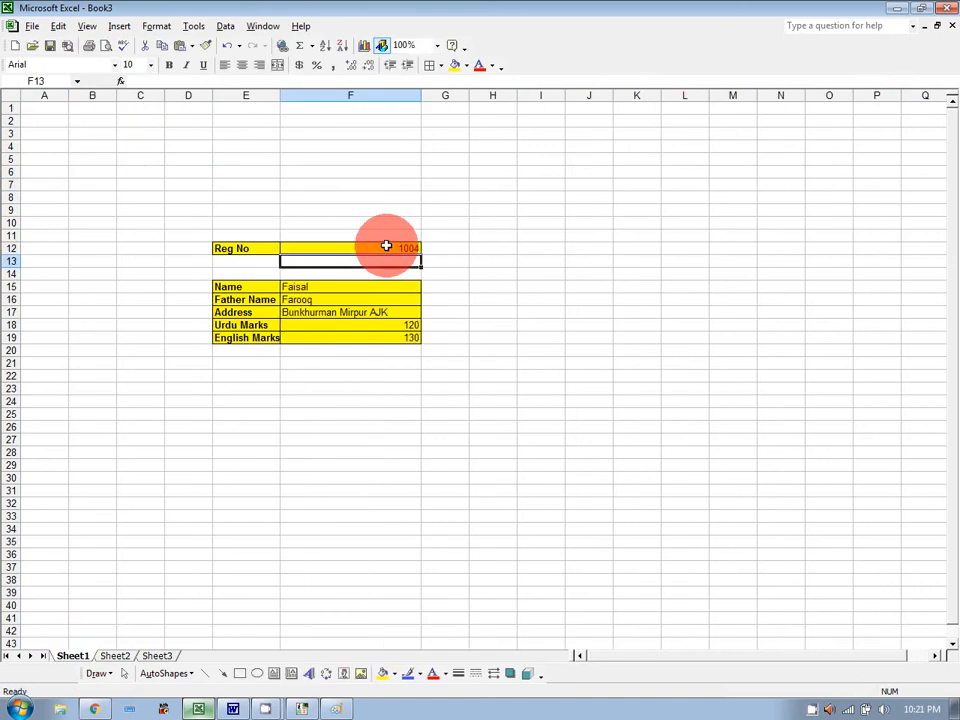
# Add a sixth student in row 7 of Sheet2 with registration number, name, father's name, address, Urdu Marks 100 and English Marks 75.
pyautogui.click(115, 656)
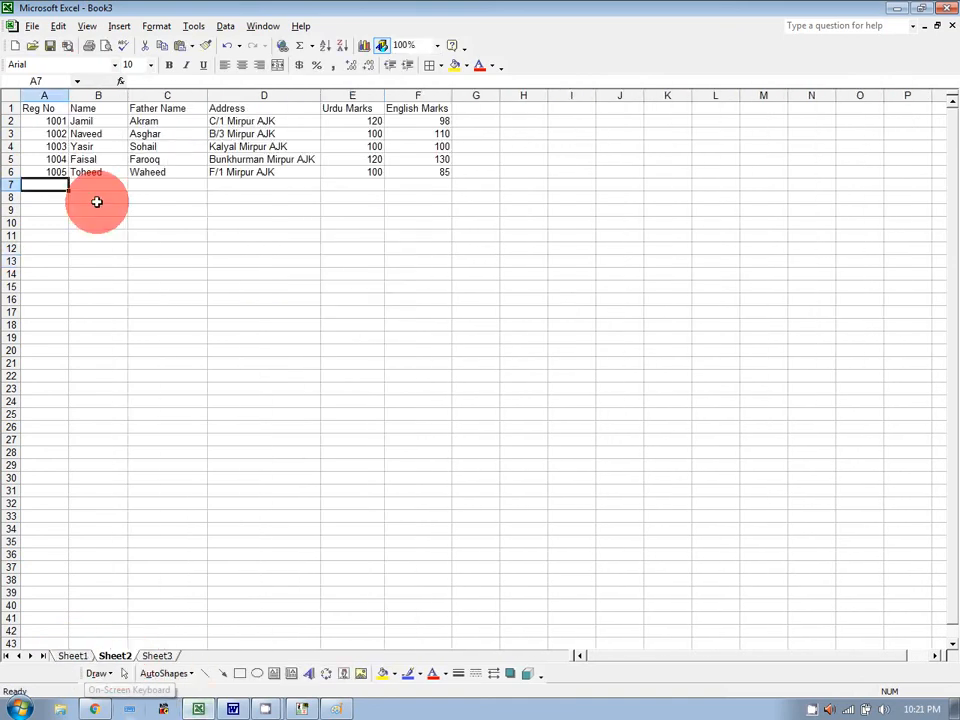
pyautogui.write('1006')
pyautogui.press('Tab')
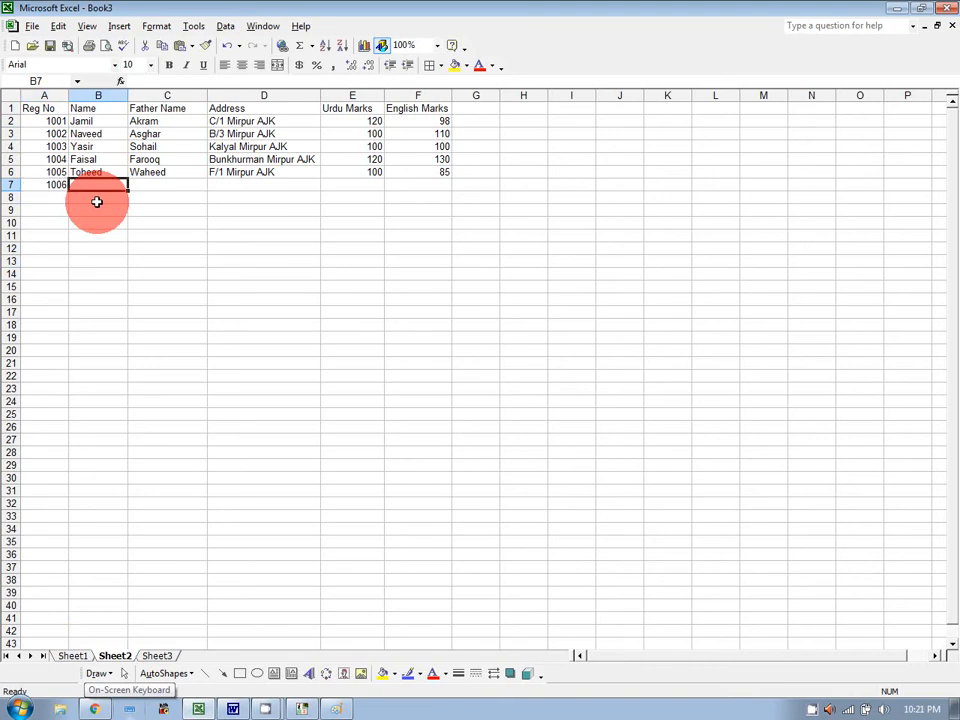
pyautogui.write('Naeem')
pyautogui.press('Tab')
pyautogui.write('Arif')
pyautogui.press('Tab')
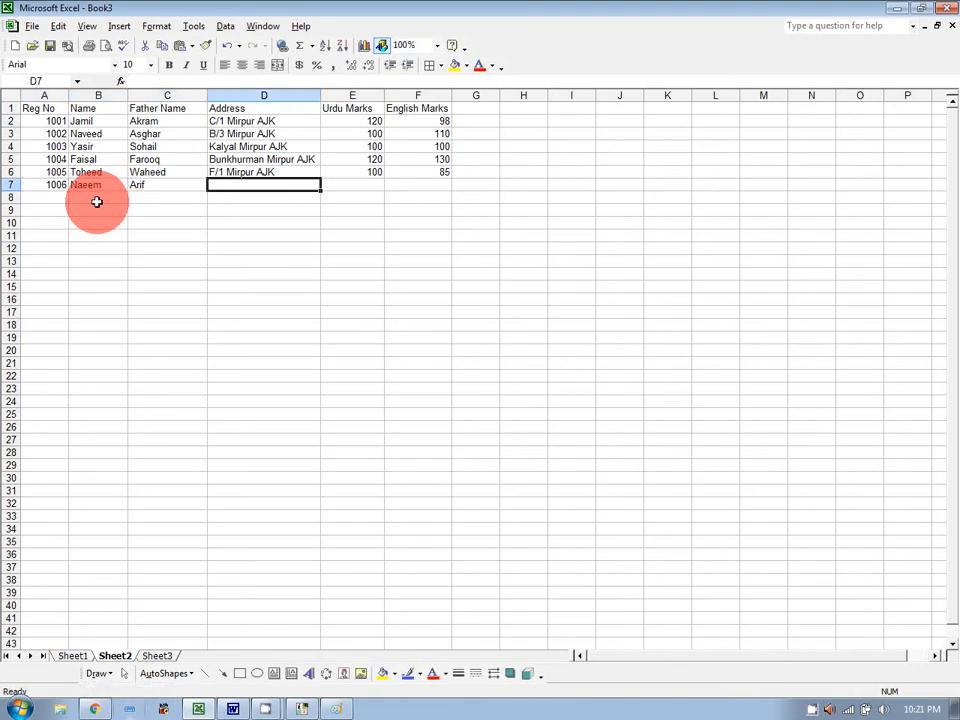
pyautogui.write('Bunkhurman Mirpur AJK')
pyautogui.press('Tab')
pyautogui.write('100')
pyautogui.press('Tab')
pyautogui.write('75')
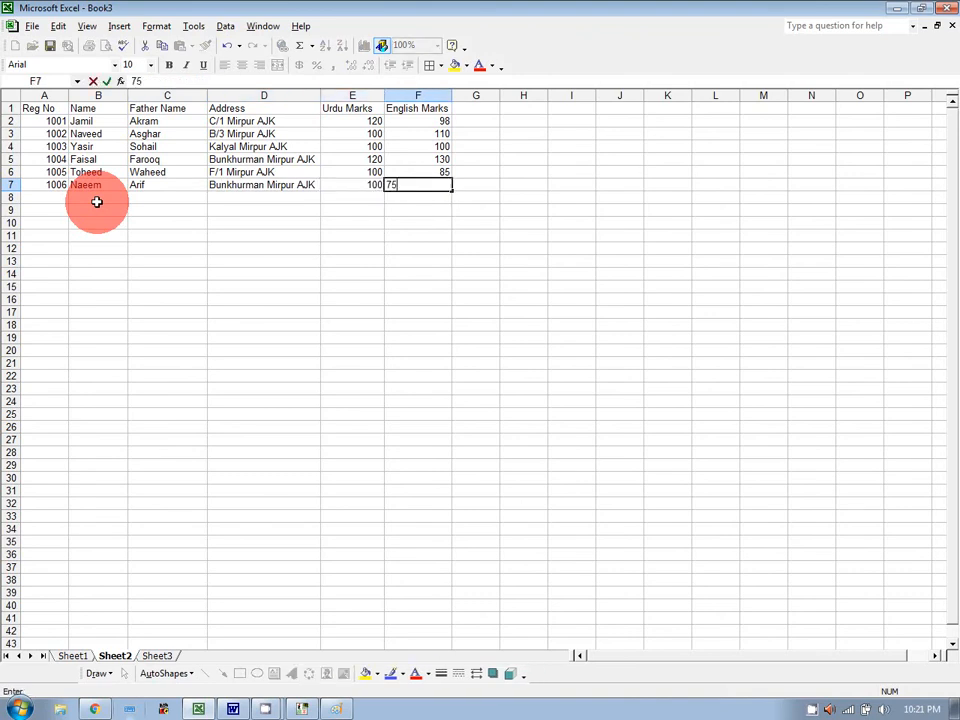
pyautogui.click(196, 320)
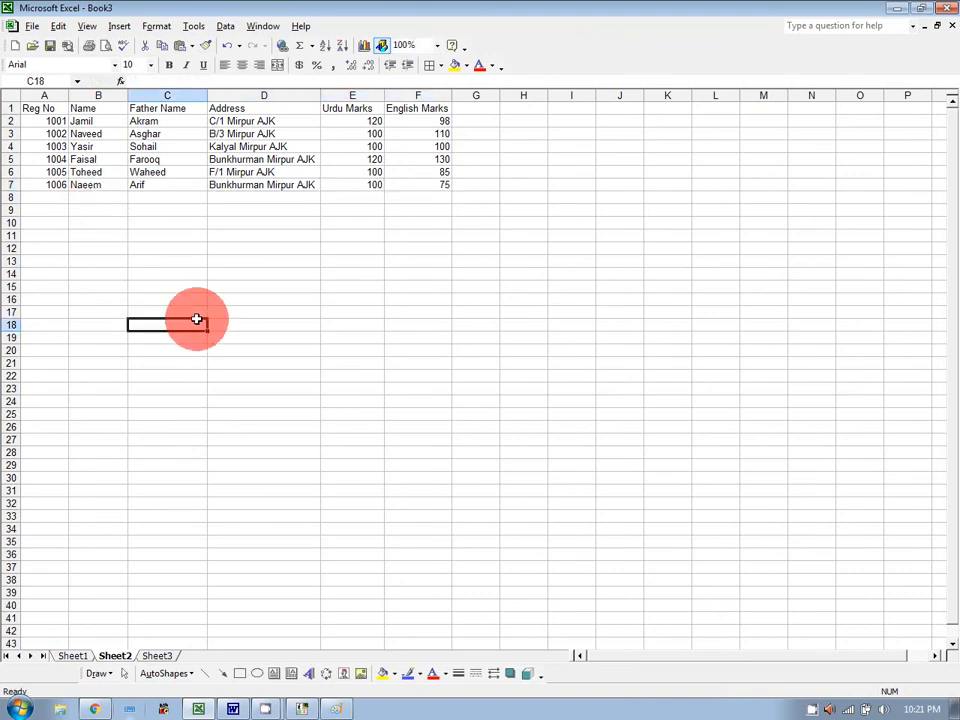
# Look up the newly added student by entering that registration number in F12 on Sheet1.
pyautogui.click(70, 656)
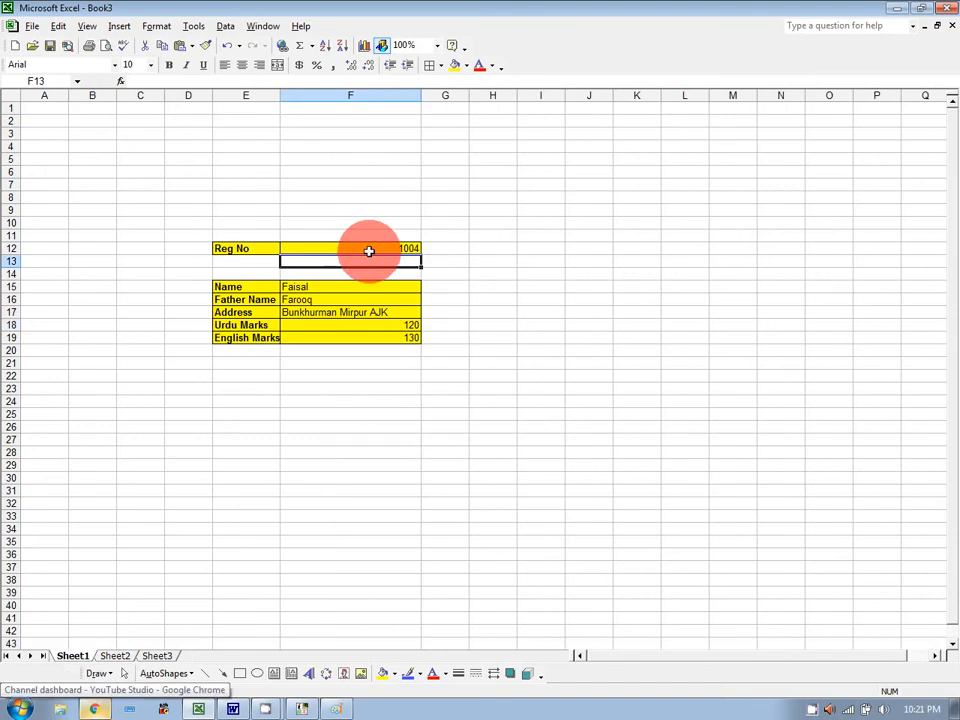
pyautogui.click(369, 249)
pyautogui.write('1006')
pyautogui.press('Return')
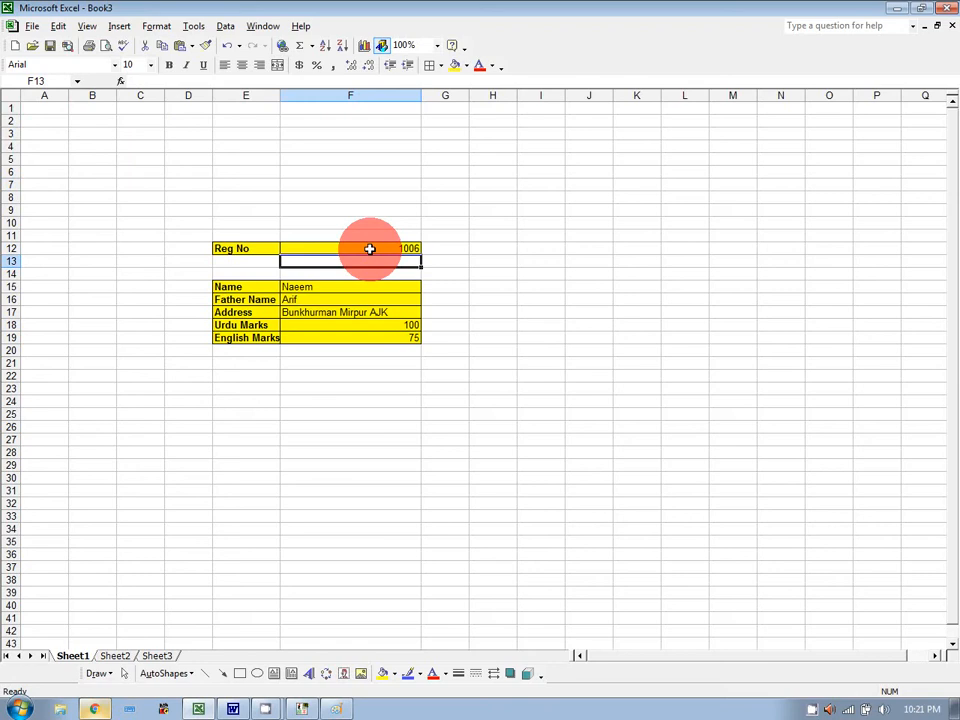
# Start a VLOOKUP formula in cell D18 of Sheet2 to view its arguments, and clear the entry.
pyautogui.click(108, 656)
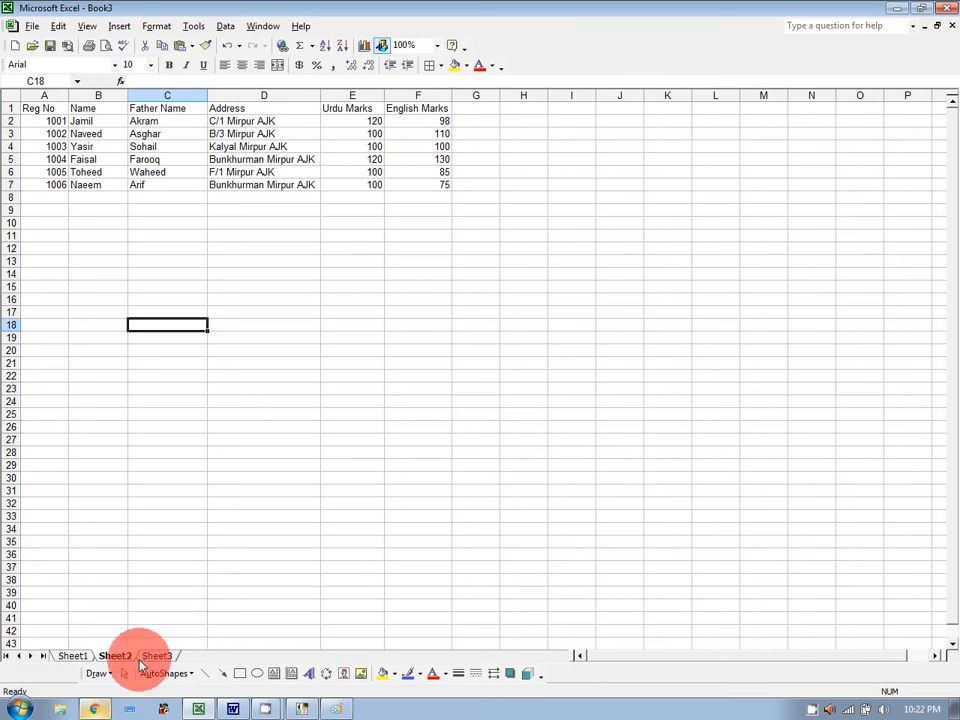
pyautogui.click(300, 325)
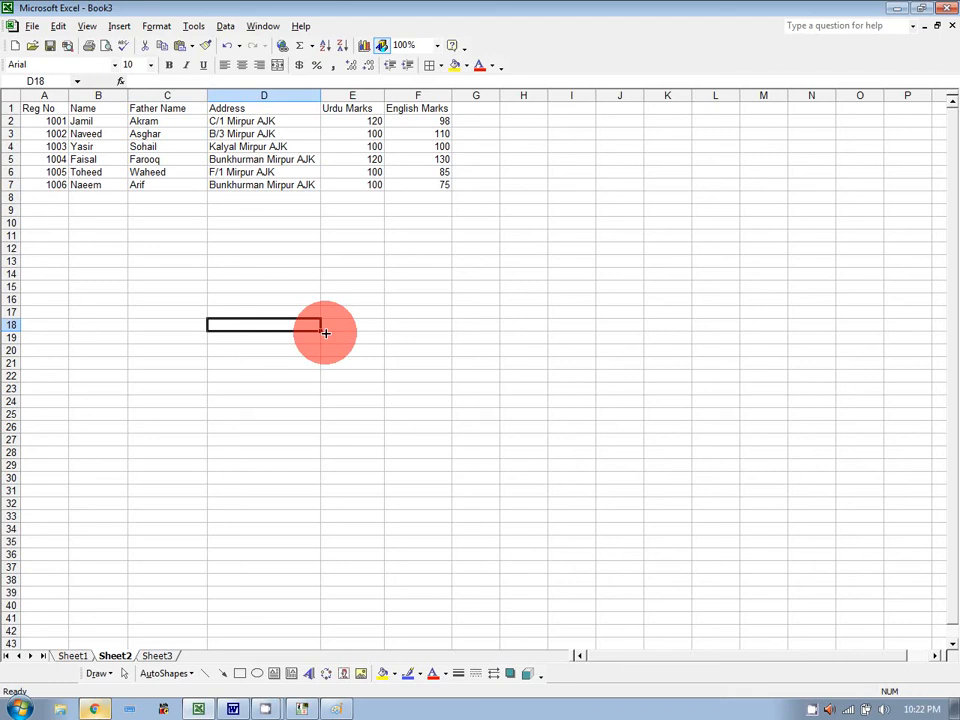
pyautogui.write('=vlookup(')
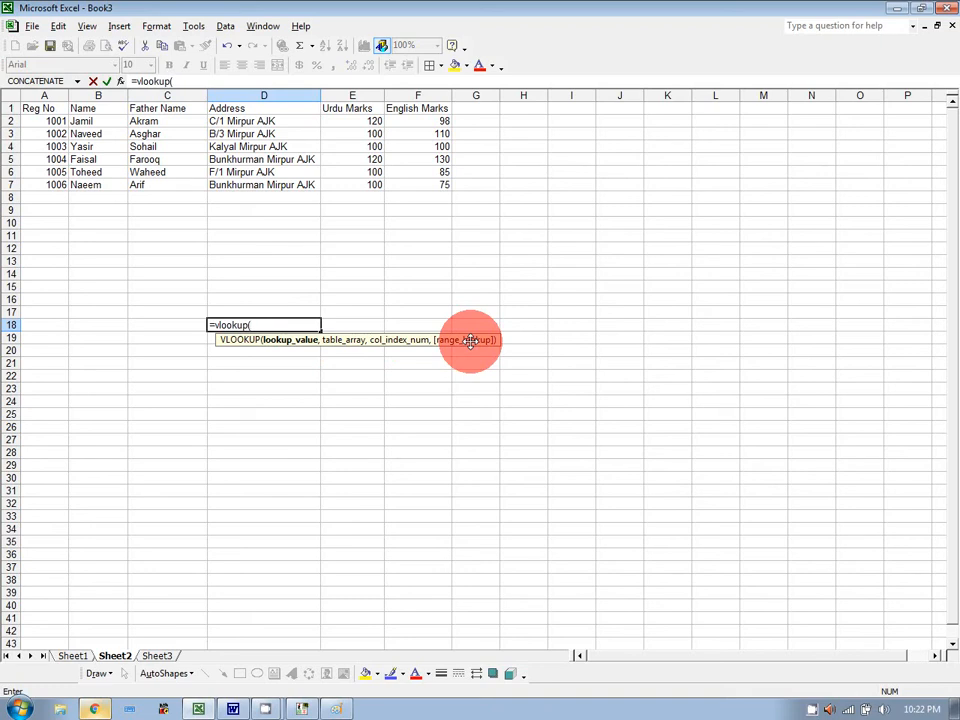
pyautogui.press('BackSpace')
pyautogui.press('BackSpace')
pyautogui.press('BackSpace')
pyautogui.press('BackSpace')
pyautogui.press('BackSpace')
pyautogui.press('BackSpace')
pyautogui.press('BackSpace')
pyautogui.press('BackSpace')
pyautogui.press('BackSpace')
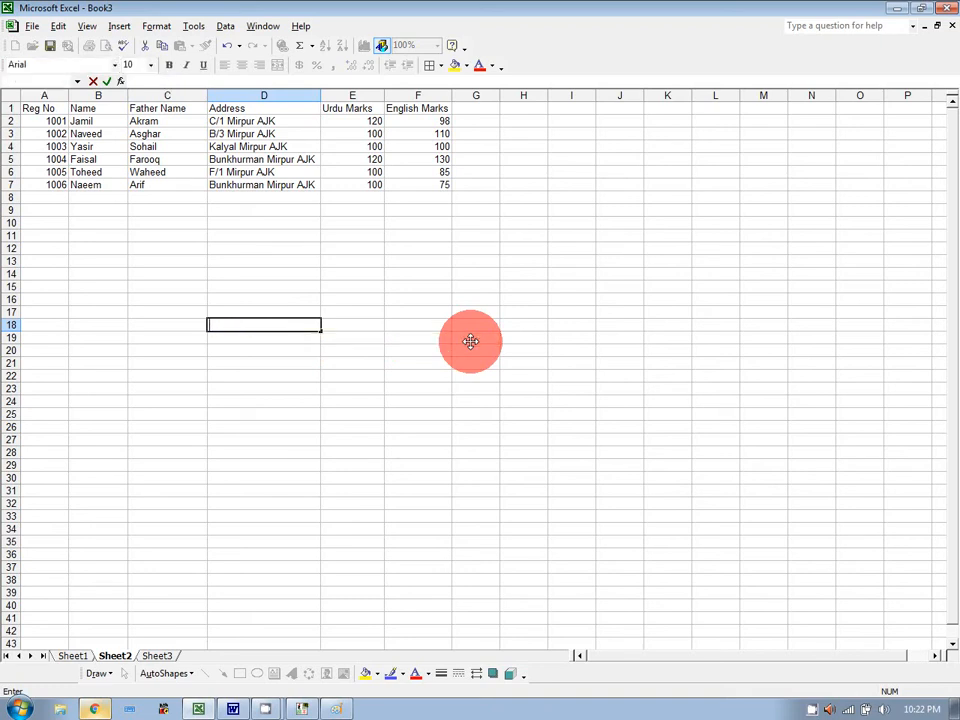
pyautogui.click(478, 326)
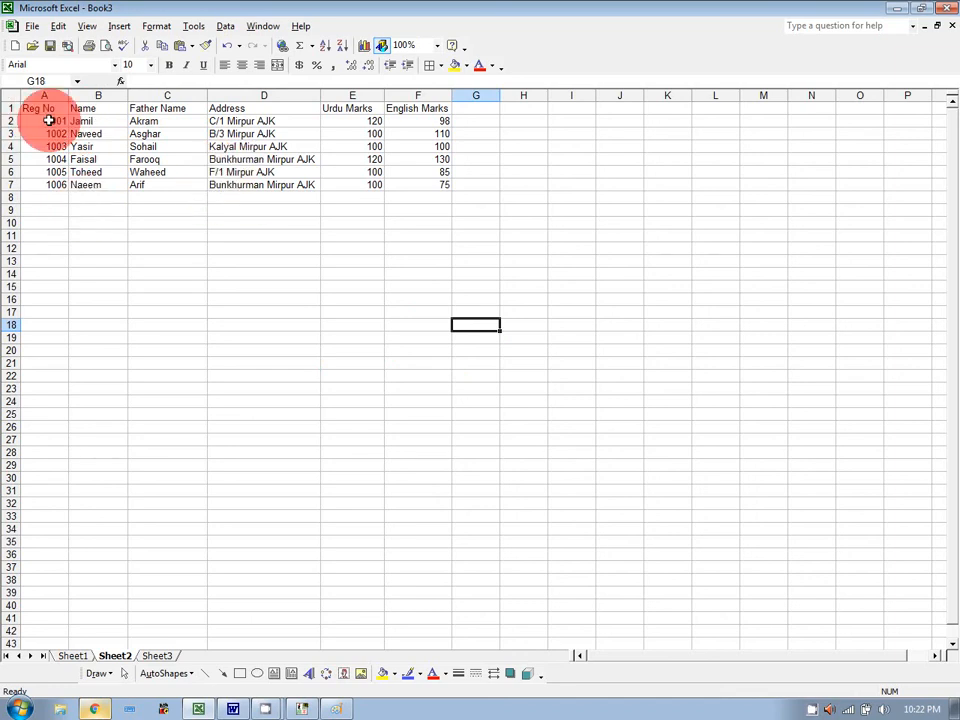
# Examine the possible lookup table ranges on Sheet2 by selecting A2:F7, A2:F37 and A2:F7 again, and deselect them.
pyautogui.moveTo(48, 120); pyautogui.dragTo(415, 189)
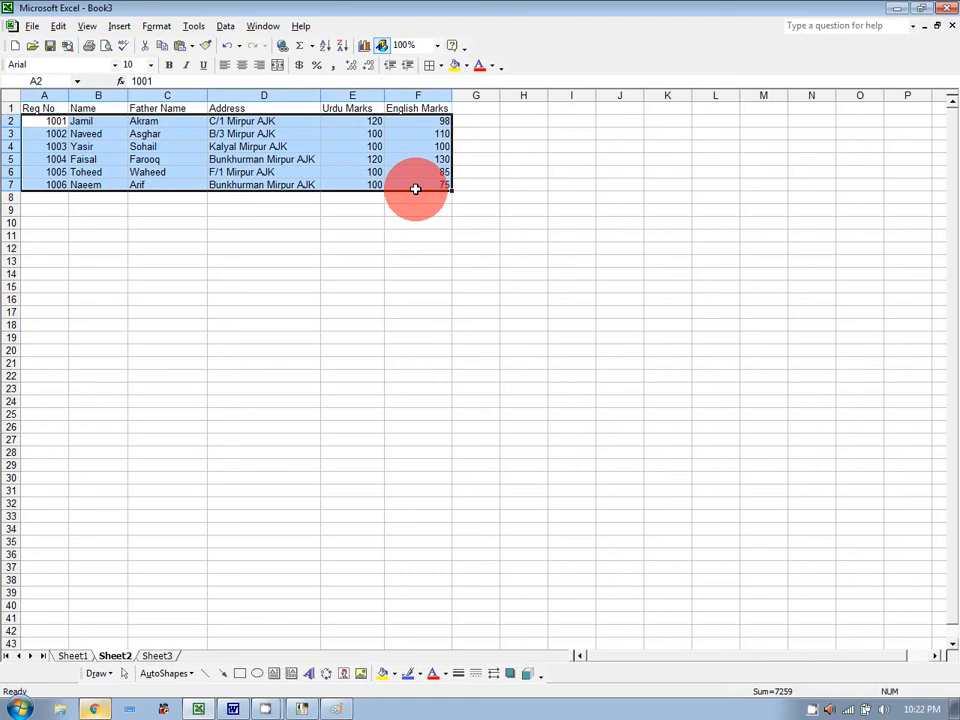
pyautogui.click(506, 247)
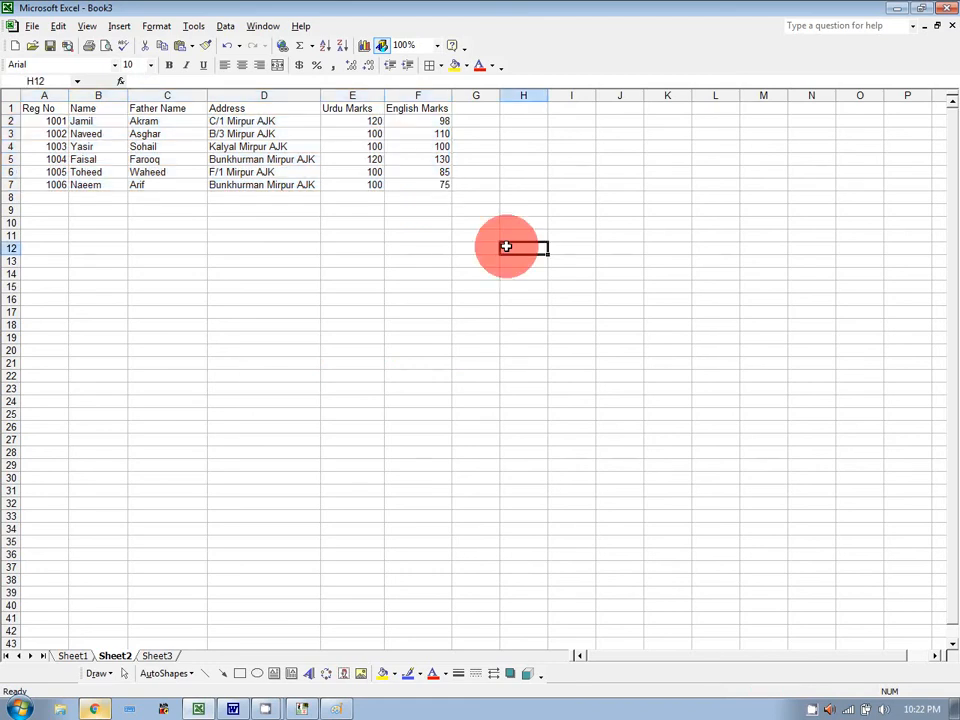
pyautogui.moveTo(44, 117); pyautogui.dragTo(445, 565)
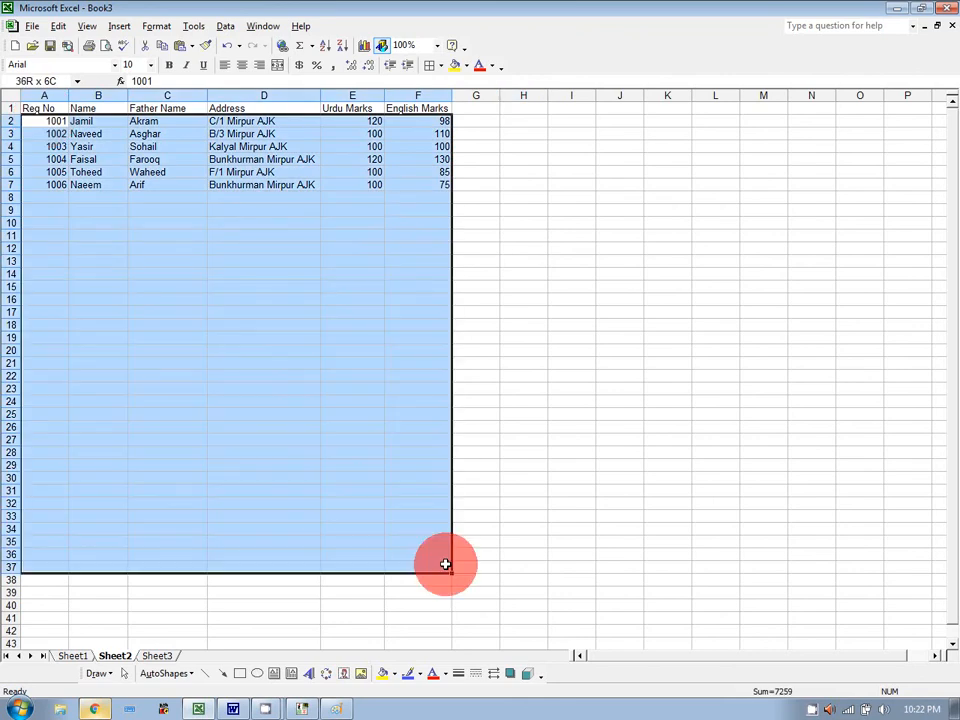
pyautogui.moveTo(445, 565); pyautogui.dragTo(445, 565)
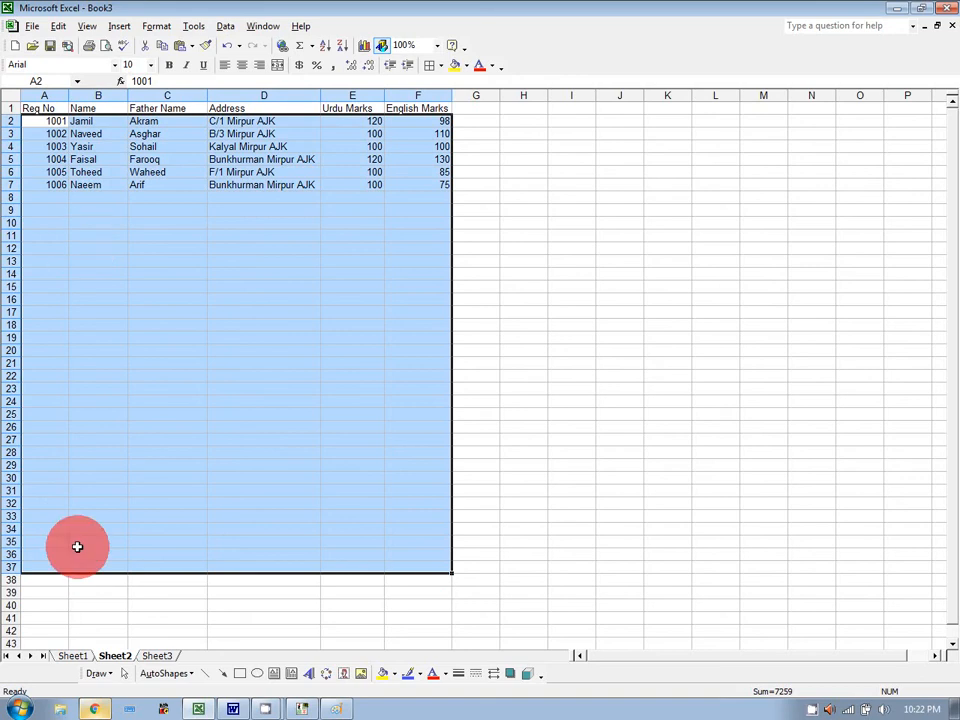
pyautogui.click(594, 290)
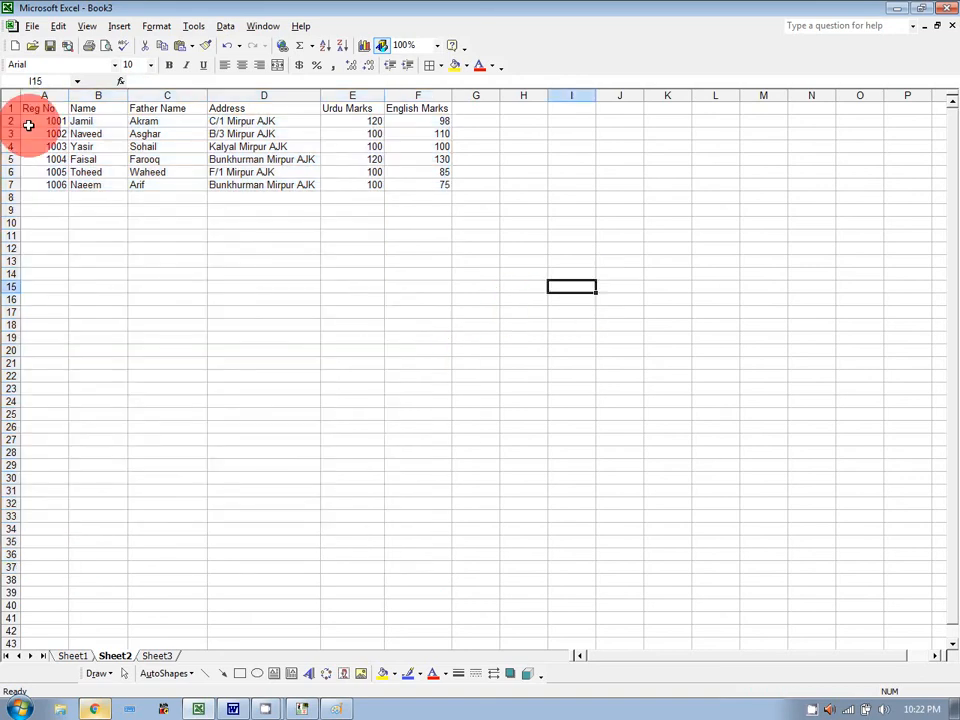
pyautogui.moveTo(29, 124); pyautogui.dragTo(409, 184)
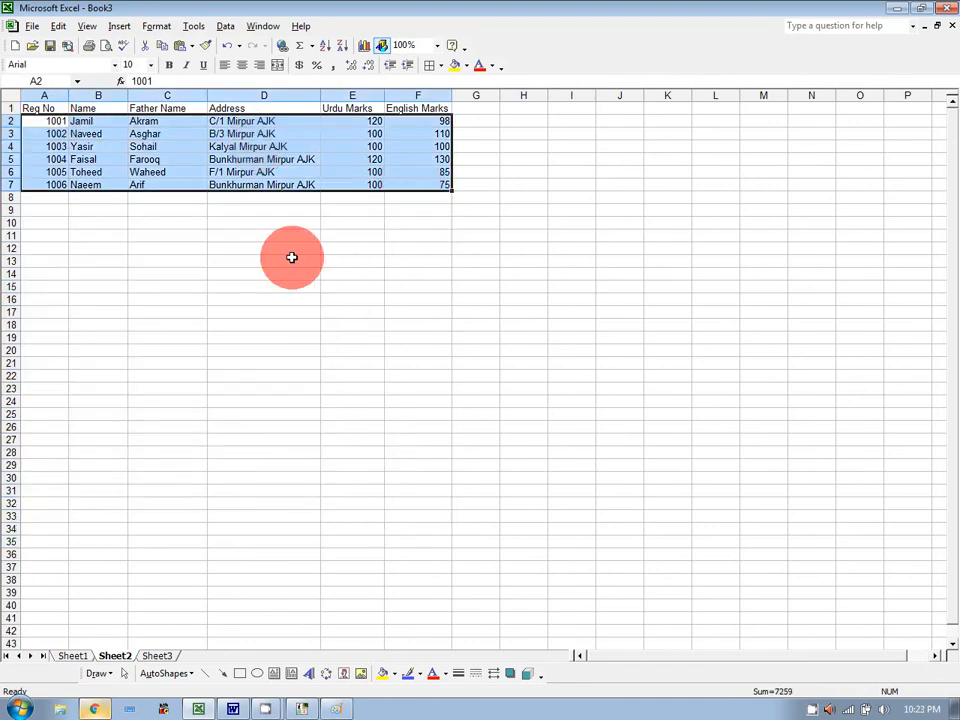
pyautogui.click(343, 286)
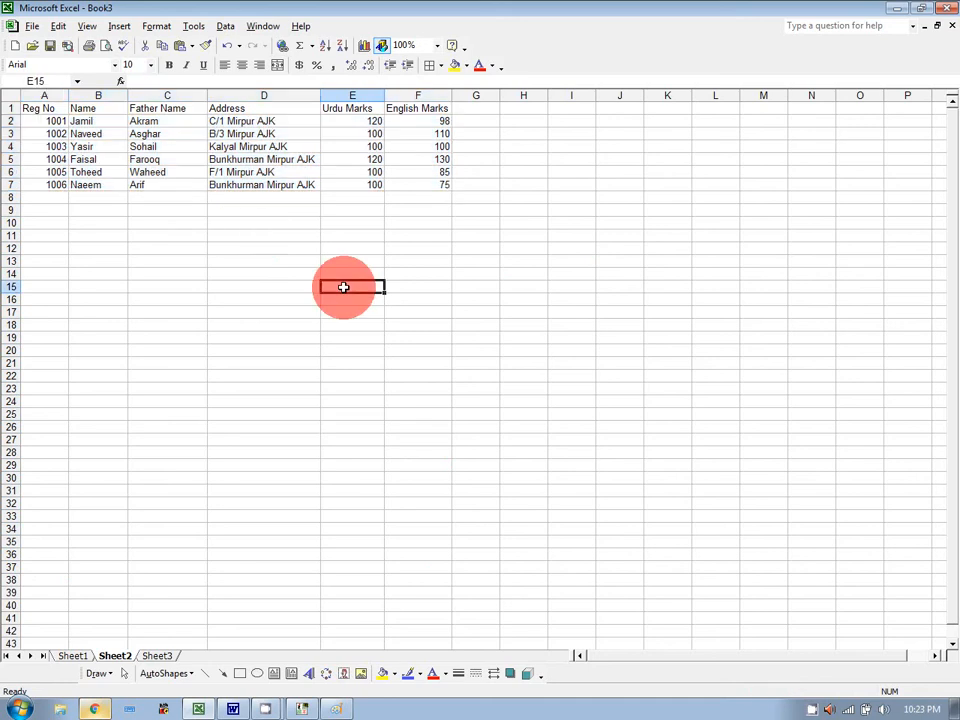
# Examine the Reg No lookup column on Sheet2 by selecting cells A2, A5 and A2 again.
pyautogui.click(55, 118)
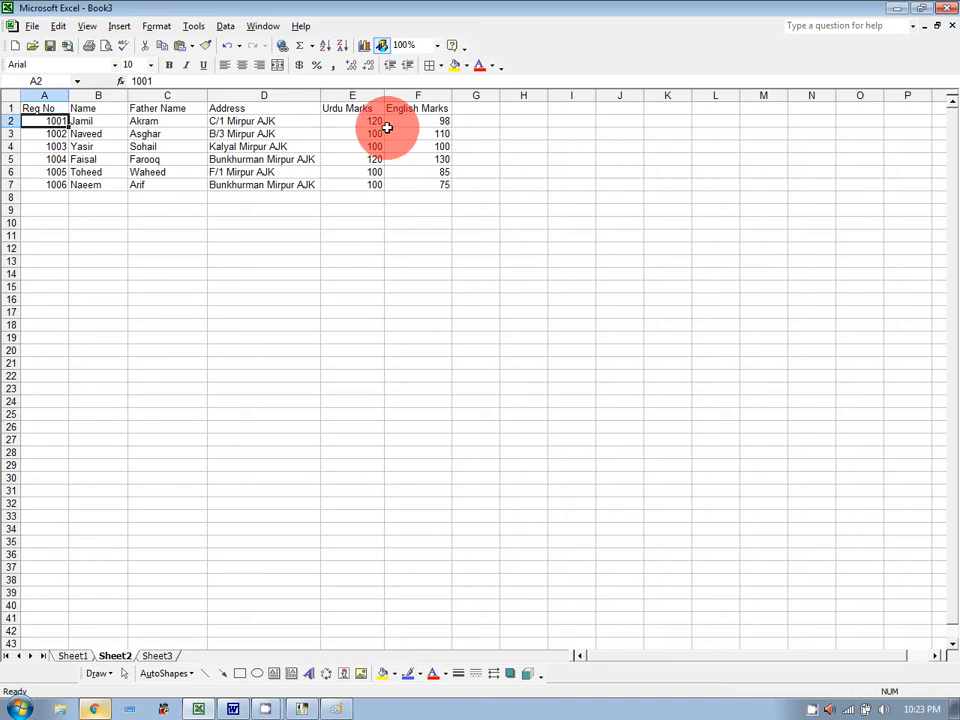
pyautogui.click(56, 158)
pyautogui.click(48, 121)
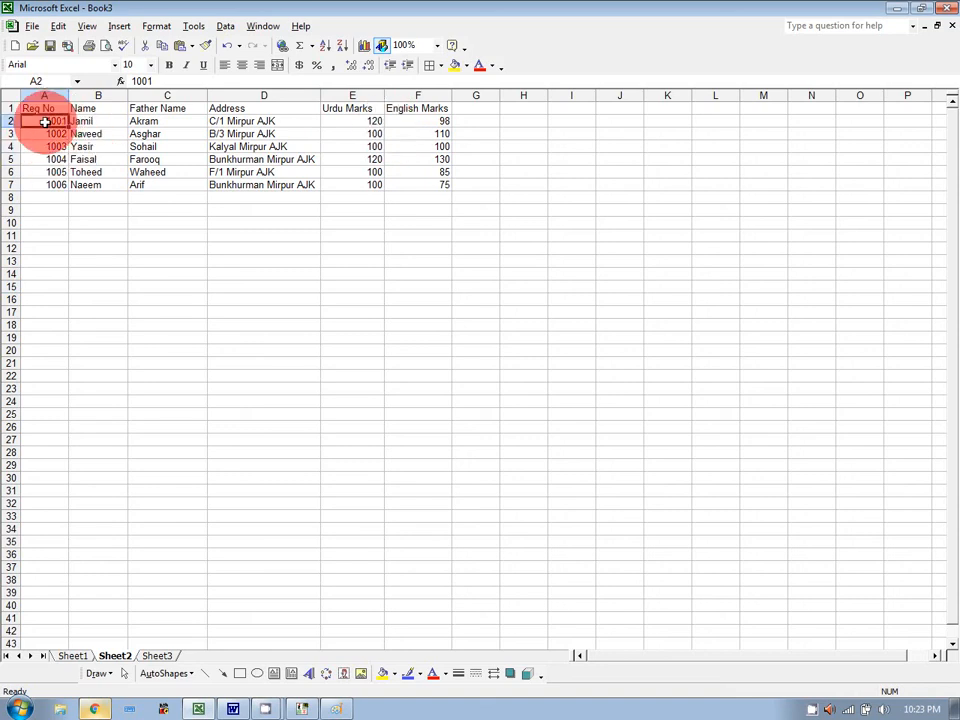
# Examine the individual registration numbers on Sheet2 by selecting cells A4, A2, A3 and A2 again.
pyautogui.click(50, 147)
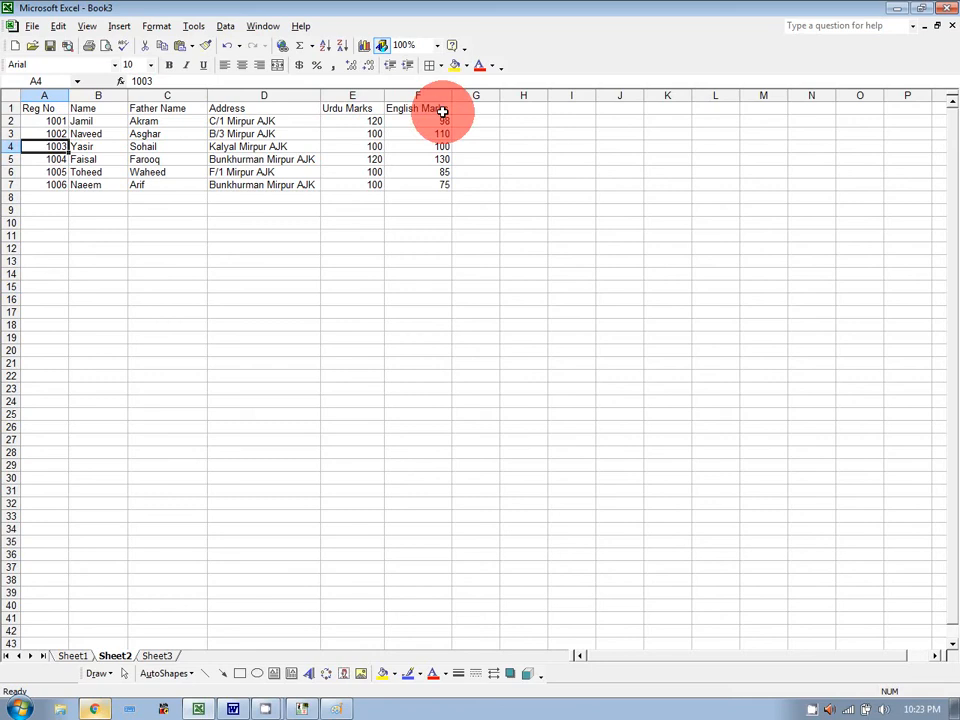
pyautogui.click(54, 122)
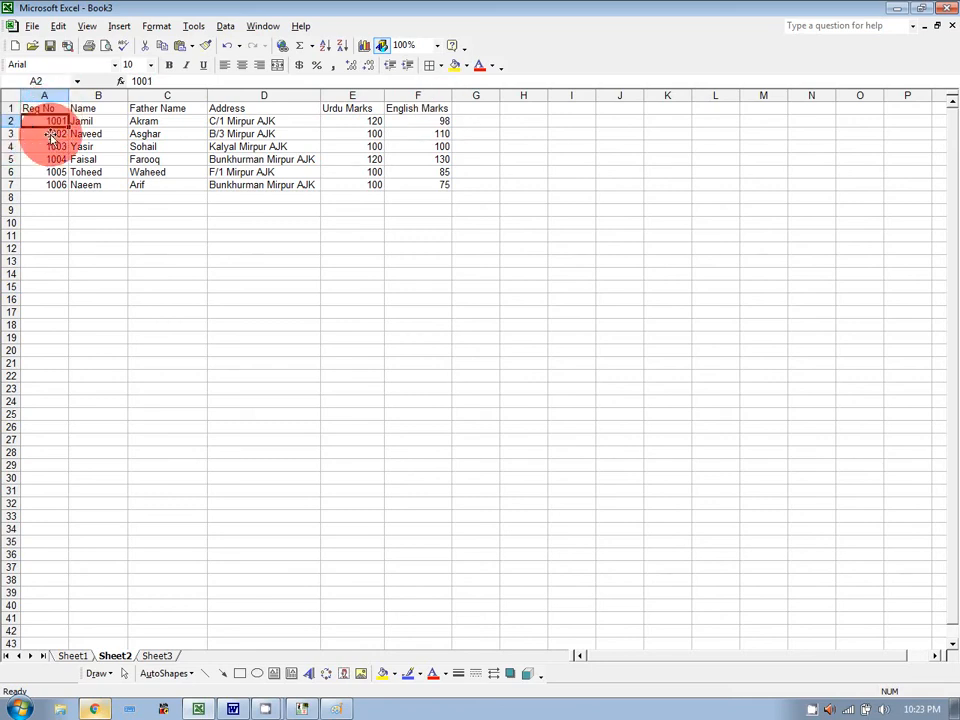
pyautogui.click(50, 133)
pyautogui.click(48, 117)
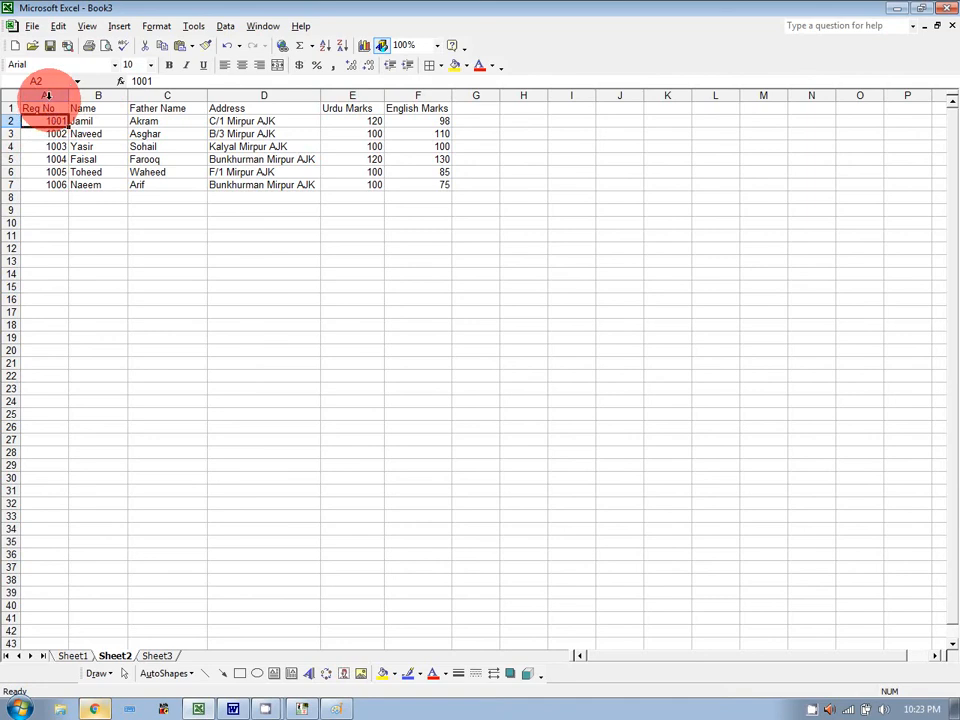
# Examine the column order of the Sheet2 table by selecting columns A to E one after another and the English Marks header in F1.
pyautogui.click(45, 97)
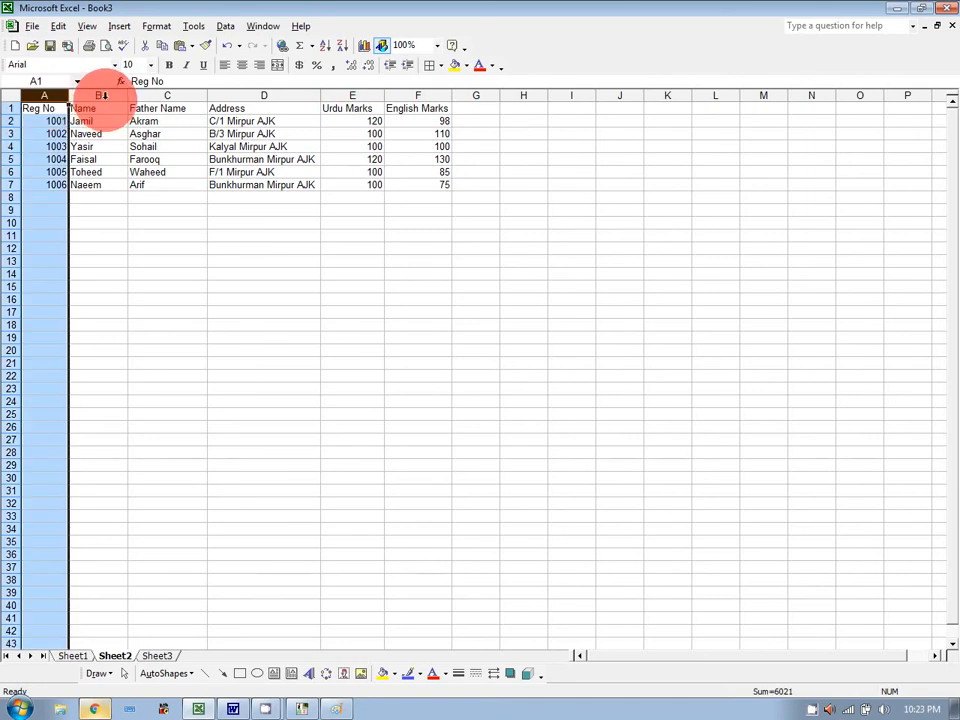
pyautogui.click(102, 95)
pyautogui.click(163, 95)
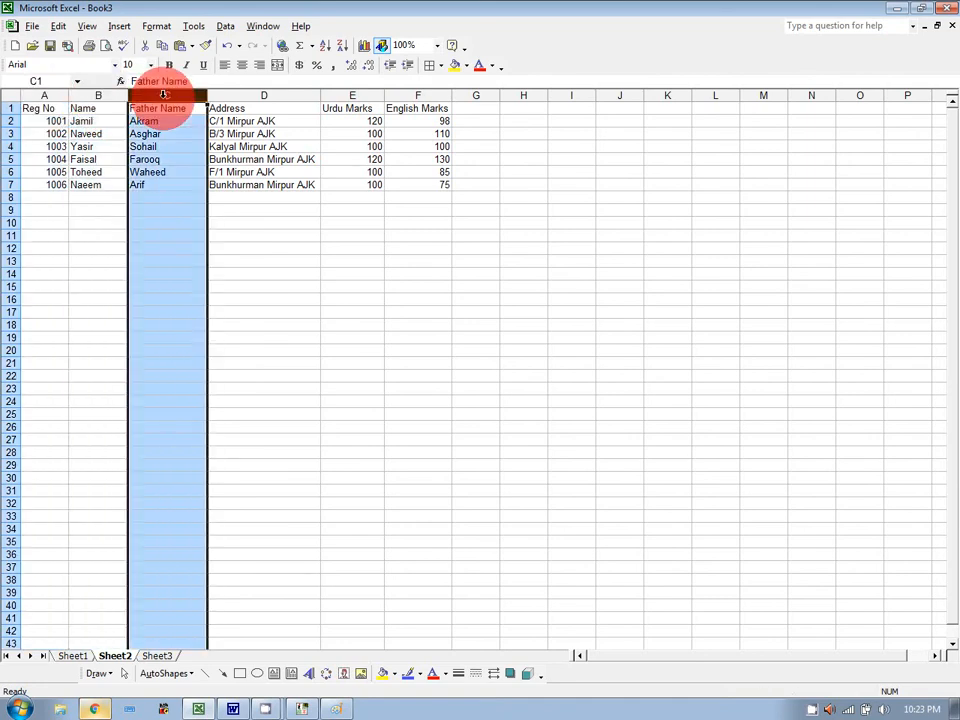
pyautogui.click(257, 95)
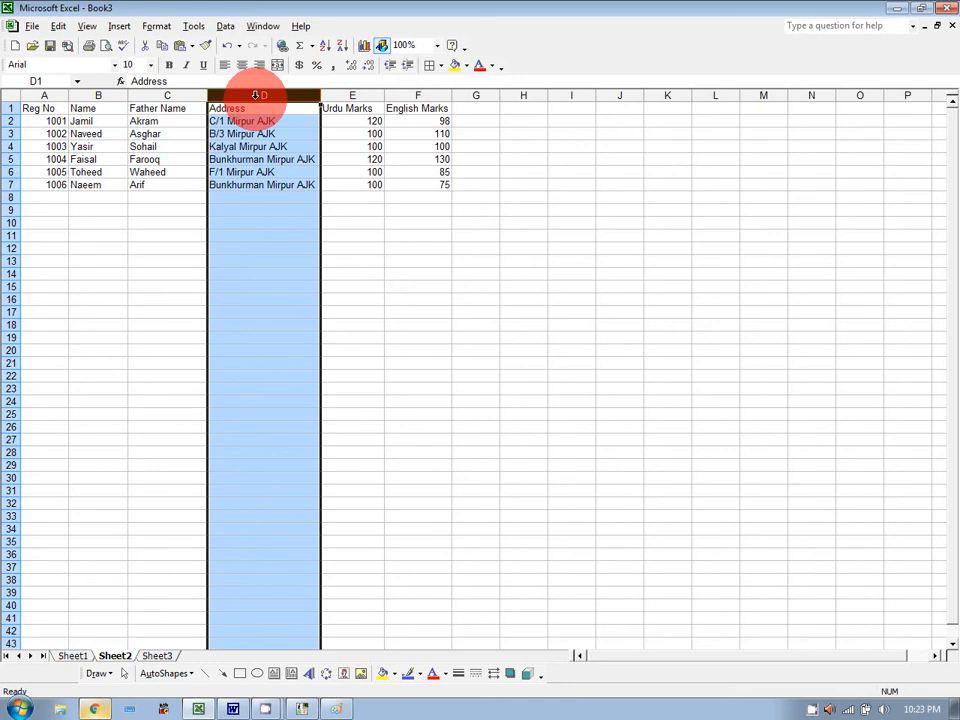
pyautogui.click(358, 95)
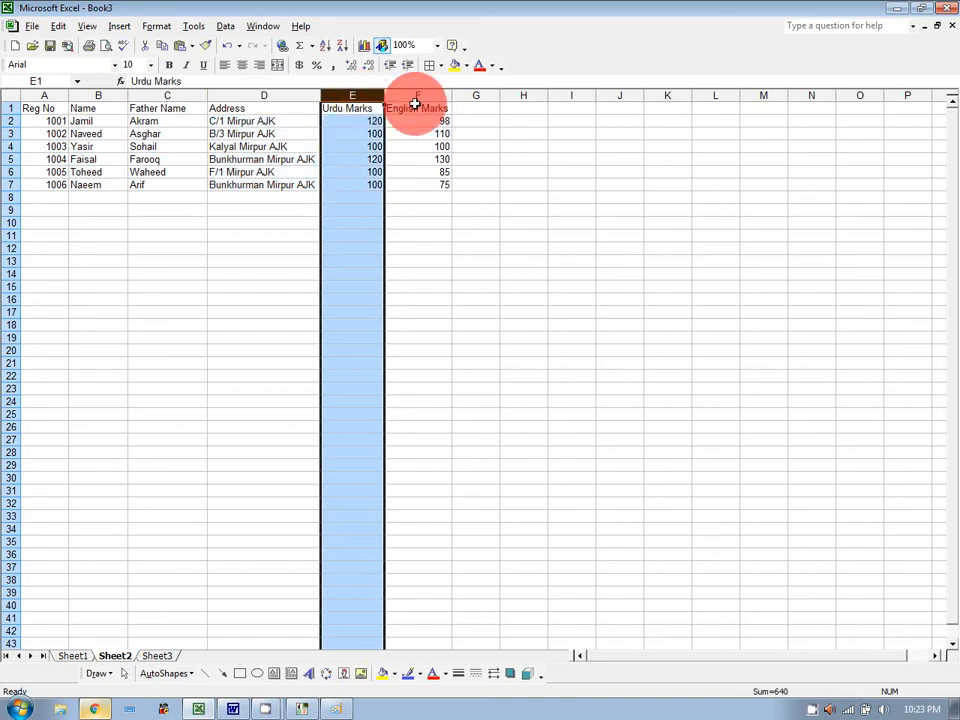
pyautogui.click(414, 106)
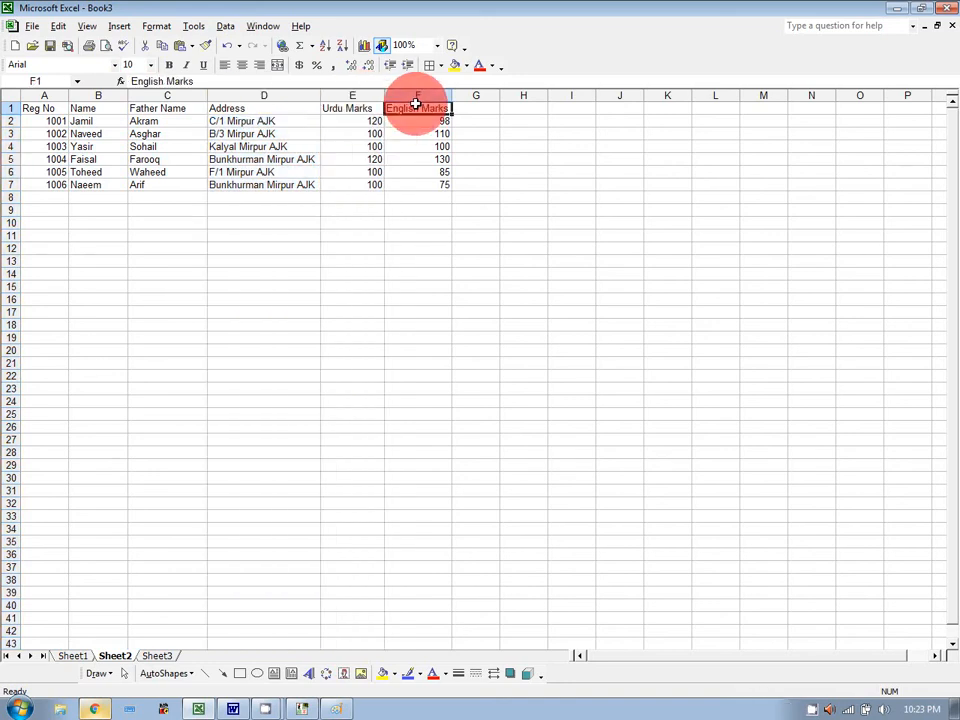
# Start a VLOOKUP formula in cell D11 of Sheet2 to view its arguments, and clear the entry.
pyautogui.click(251, 231)
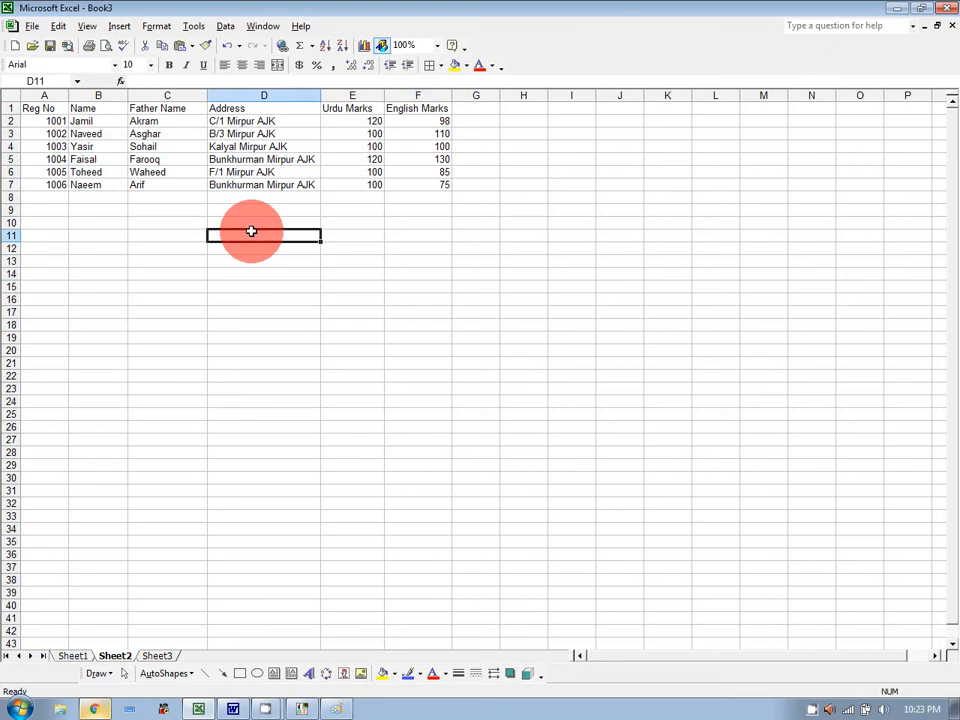
pyautogui.write('=vlooku')
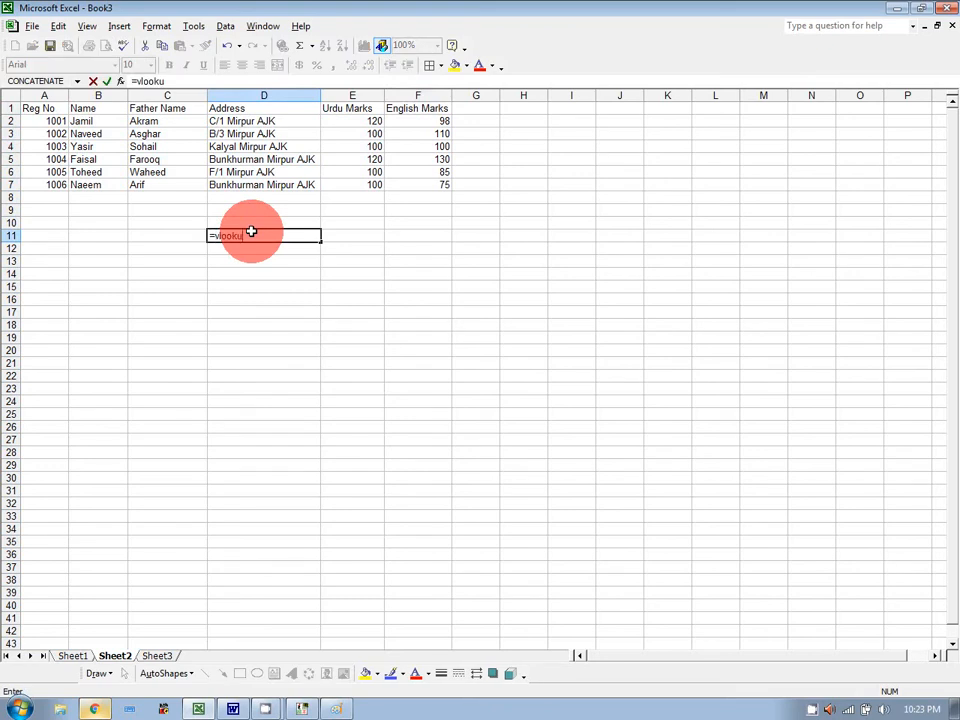
pyautogui.write('p(')
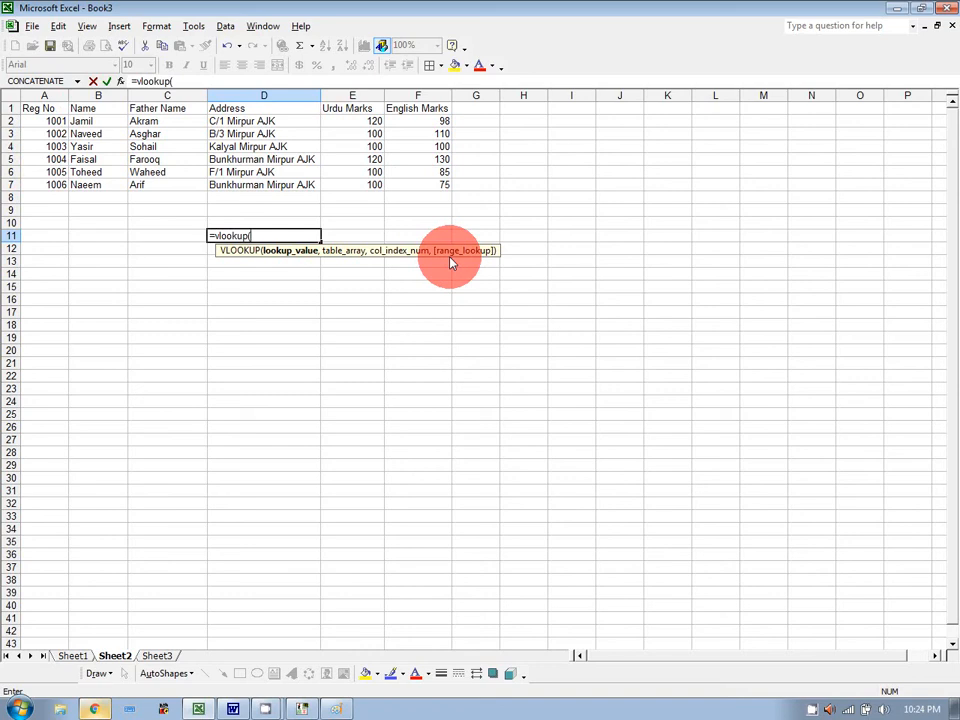
pyautogui.press('BackSpace')
pyautogui.press('BackSpace')
pyautogui.press('BackSpace')
pyautogui.press('BackSpace')
pyautogui.press('BackSpace')
pyautogui.press('BackSpace')
pyautogui.press('BackSpace')
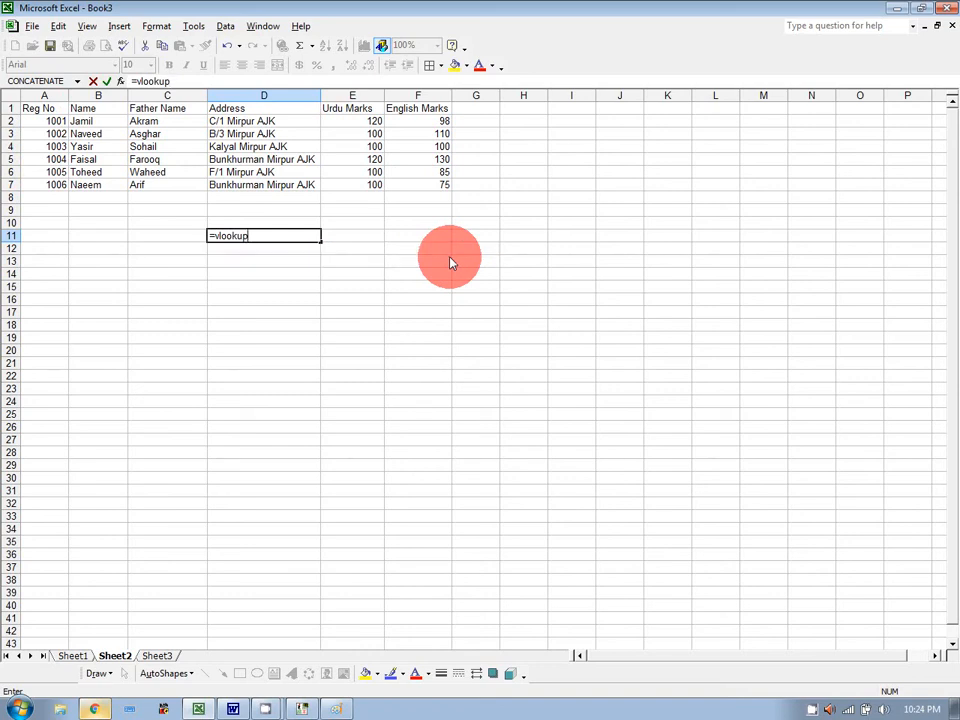
pyautogui.press('BackSpace')
pyautogui.press('BackSpace')
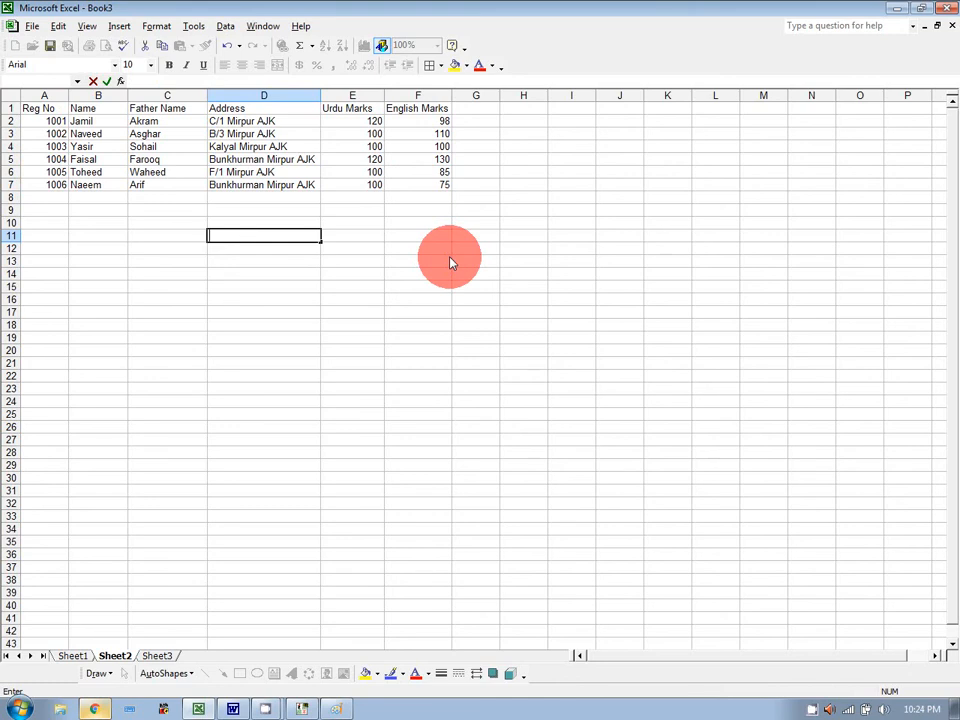
# Clear the student details in F15:F19 and the registration number in F12 on Sheet1.
pyautogui.click(68, 656)
pyautogui.click(373, 248)
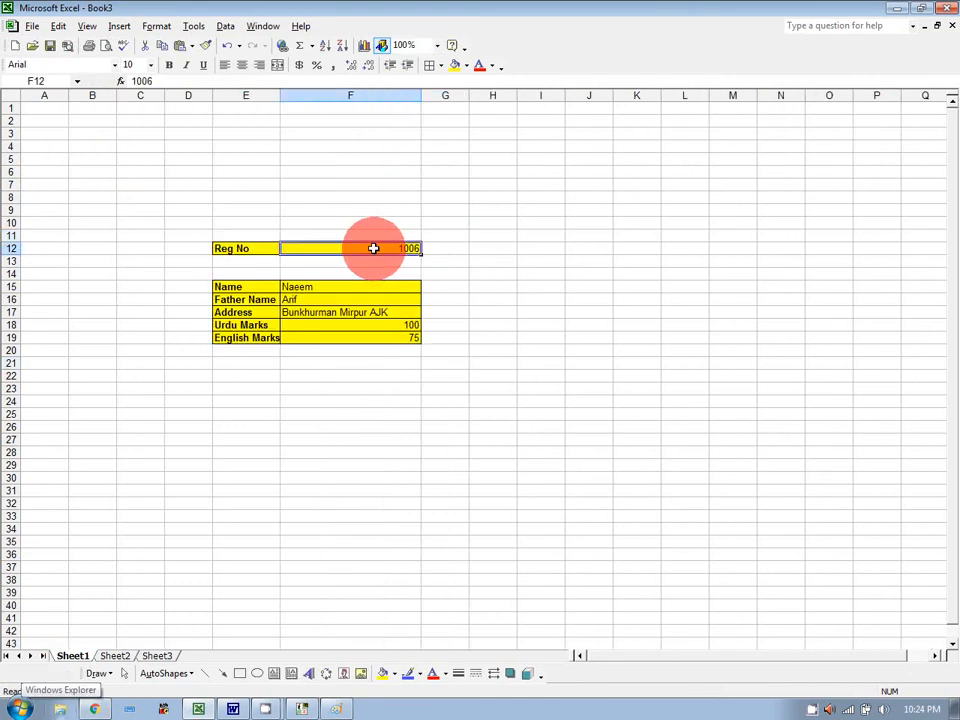
pyautogui.moveTo(364, 286); pyautogui.dragTo(371, 336)
pyautogui.press('Delete')
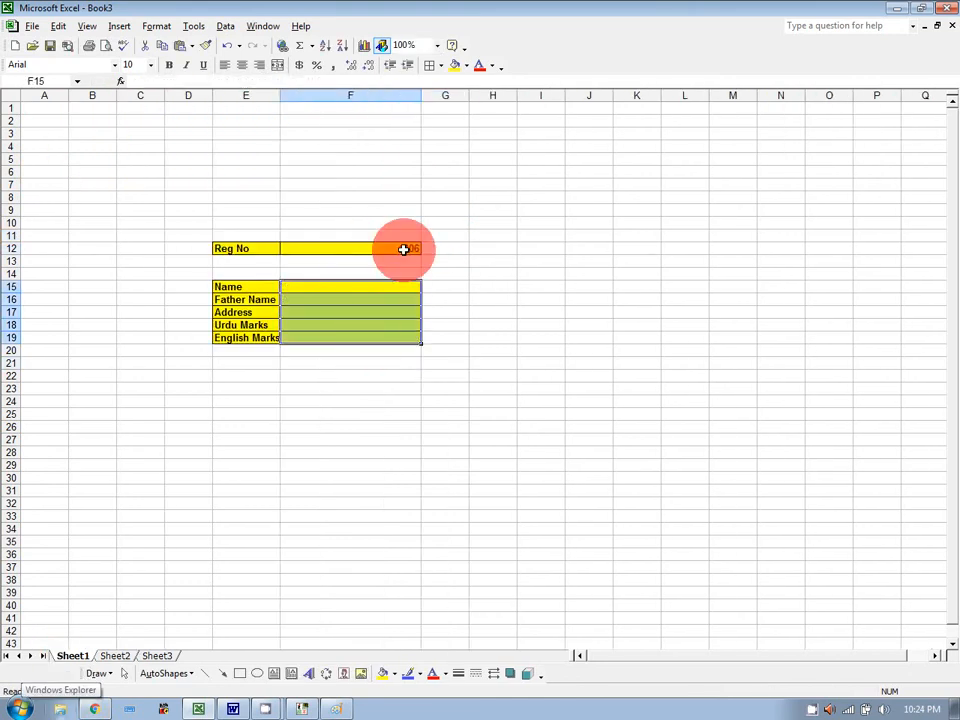
pyautogui.click(403, 249)
pyautogui.press('Delete')
pyautogui.click(506, 279)
pyautogui.click(363, 288)
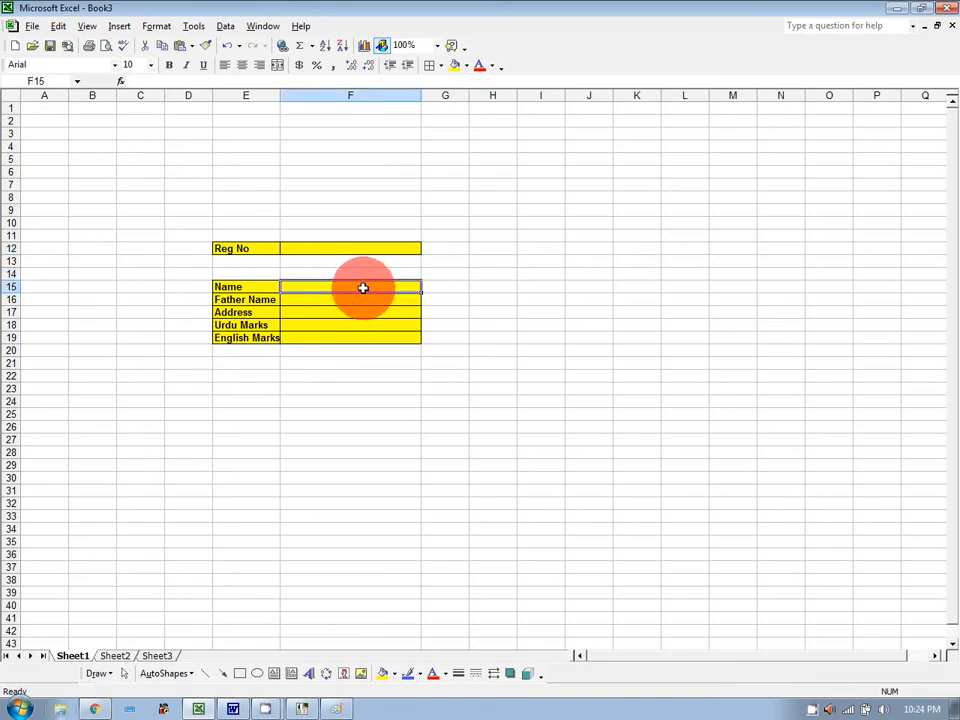
# Examine the Name, Father Name and Address columns on Sheet2 by selecting columns B, C and D.
pyautogui.click(103, 659)
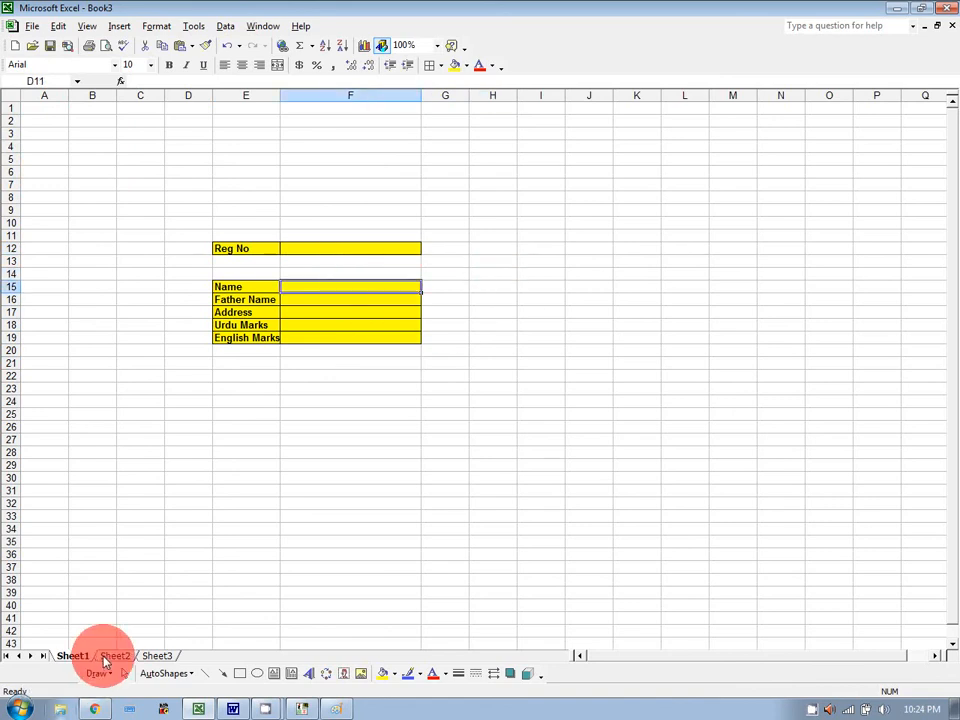
pyautogui.click(89, 95)
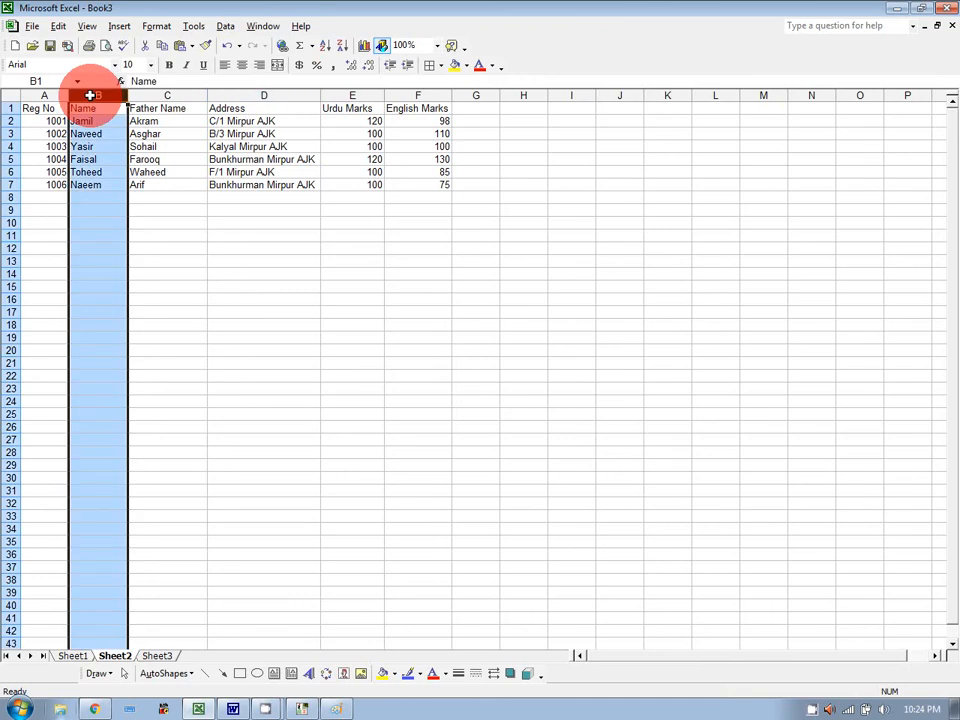
pyautogui.click(155, 95)
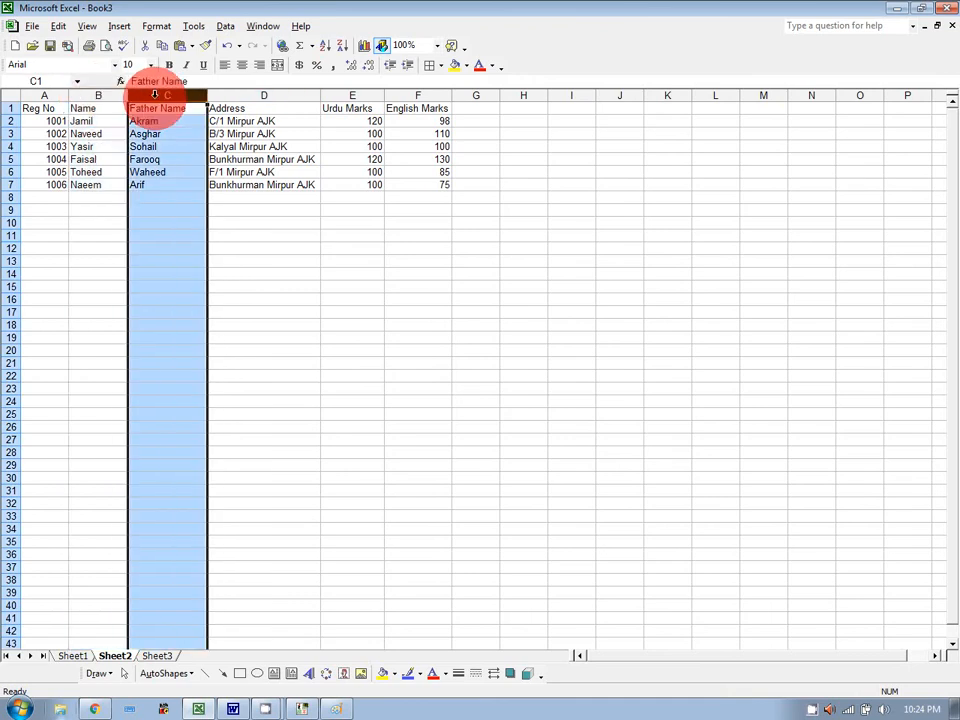
pyautogui.click(252, 95)
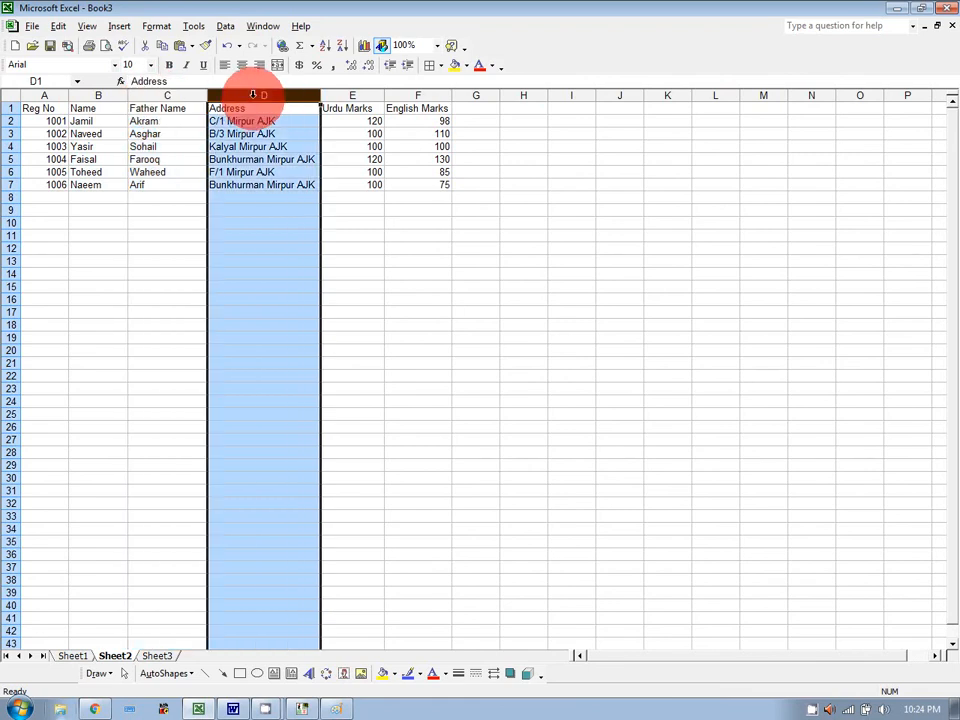
# Start a VLOOKUP formula in the Name cell F15 on Sheet1 with F12 as the lookup value.
pyautogui.click(66, 655)
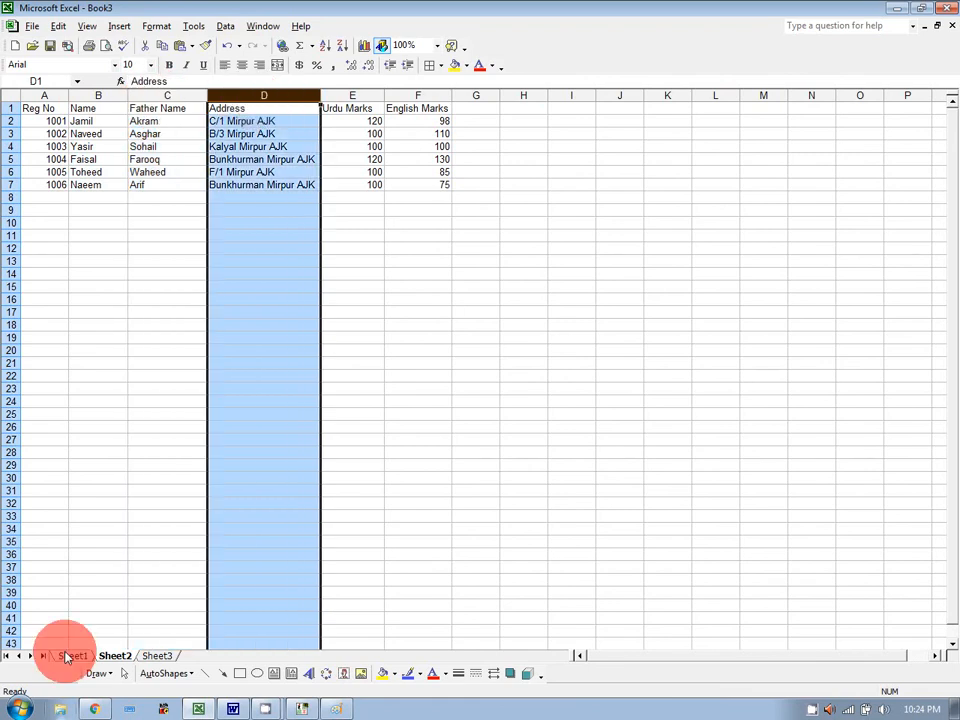
pyautogui.click(337, 288)
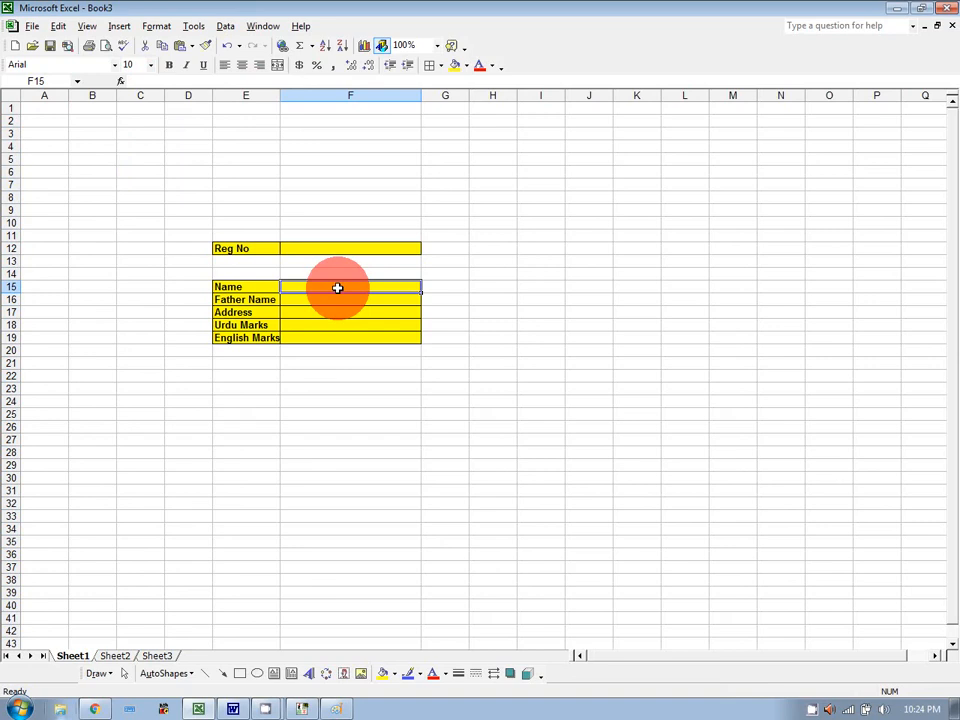
pyautogui.write('=')
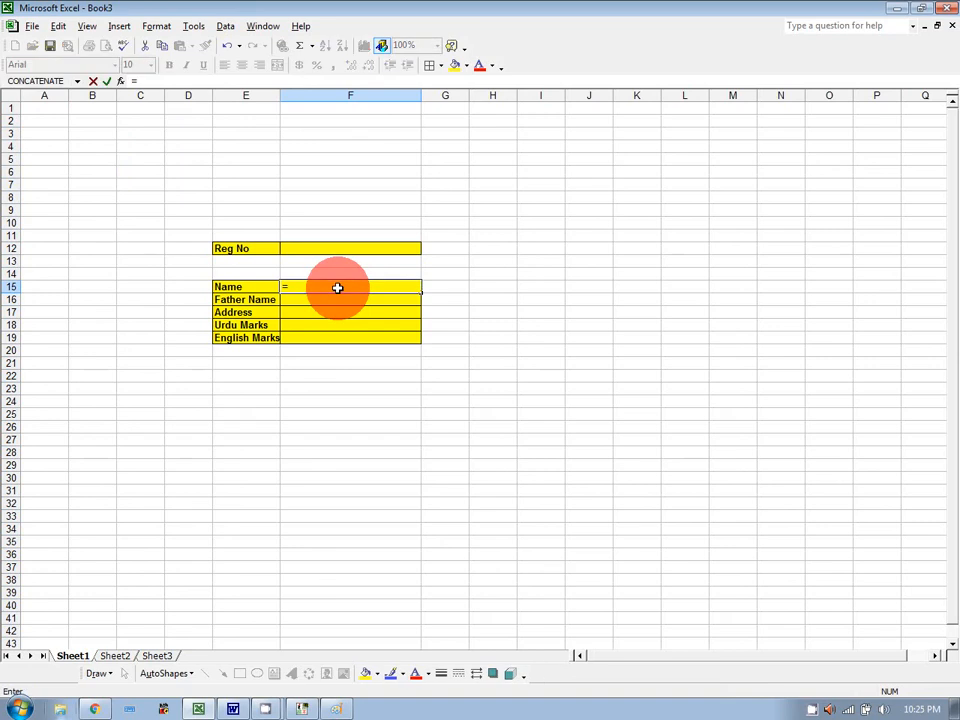
pyautogui.write('vlookup(')
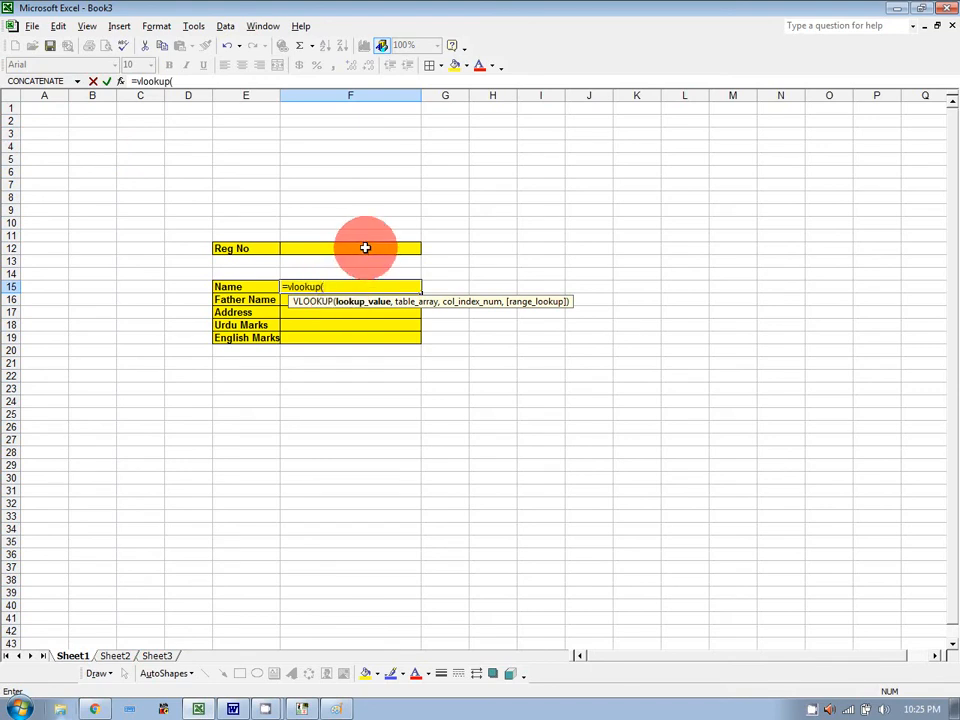
pyautogui.click(365, 248)
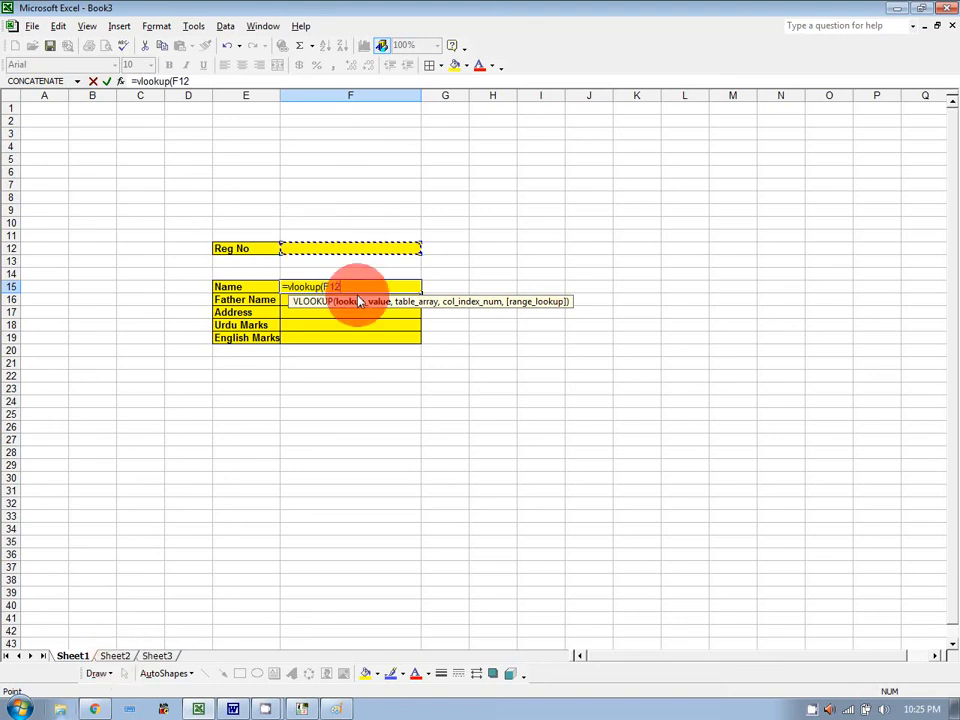
pyautogui.write(',')
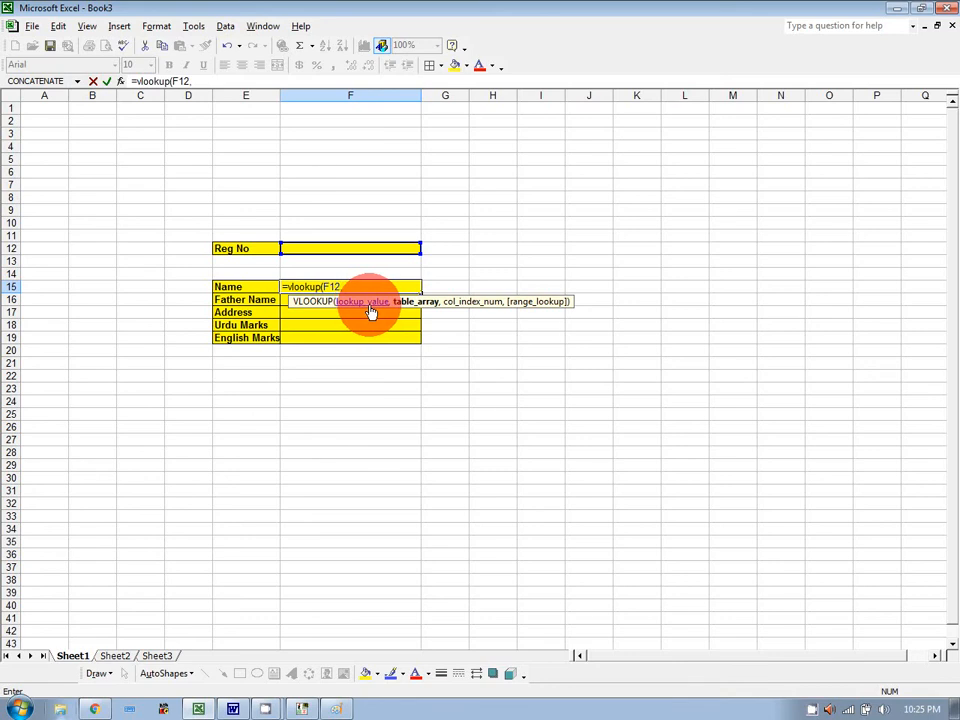
# Try to set the VLOOKUP table array to Sheet2 range A2:F7, extended to A2:F41, and return to Sheet1.
pyautogui.click(116, 656)
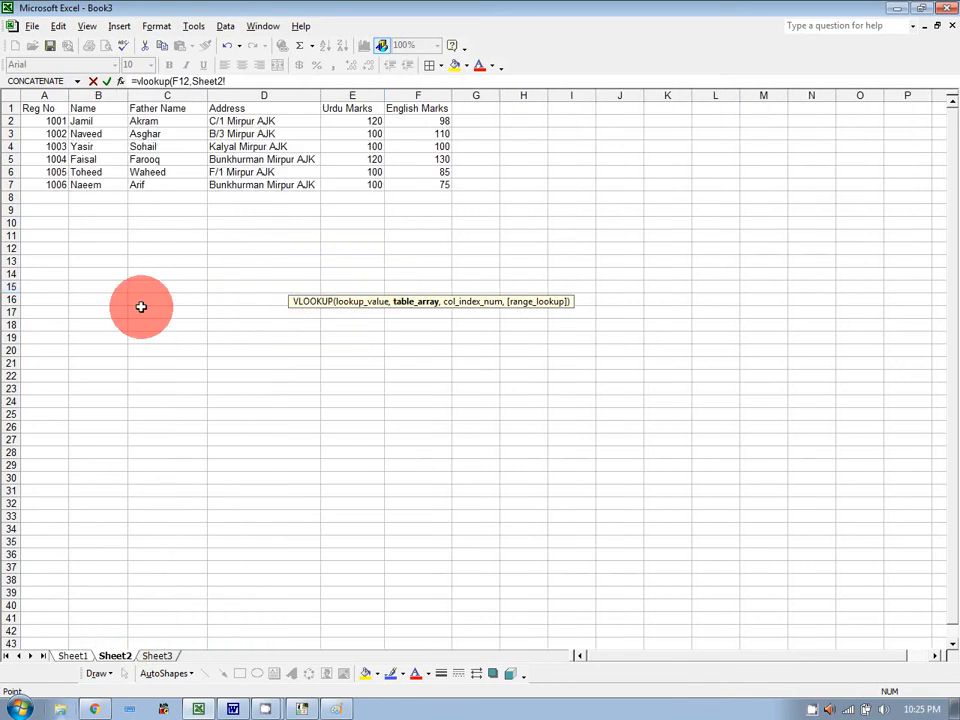
pyautogui.click(44, 120)
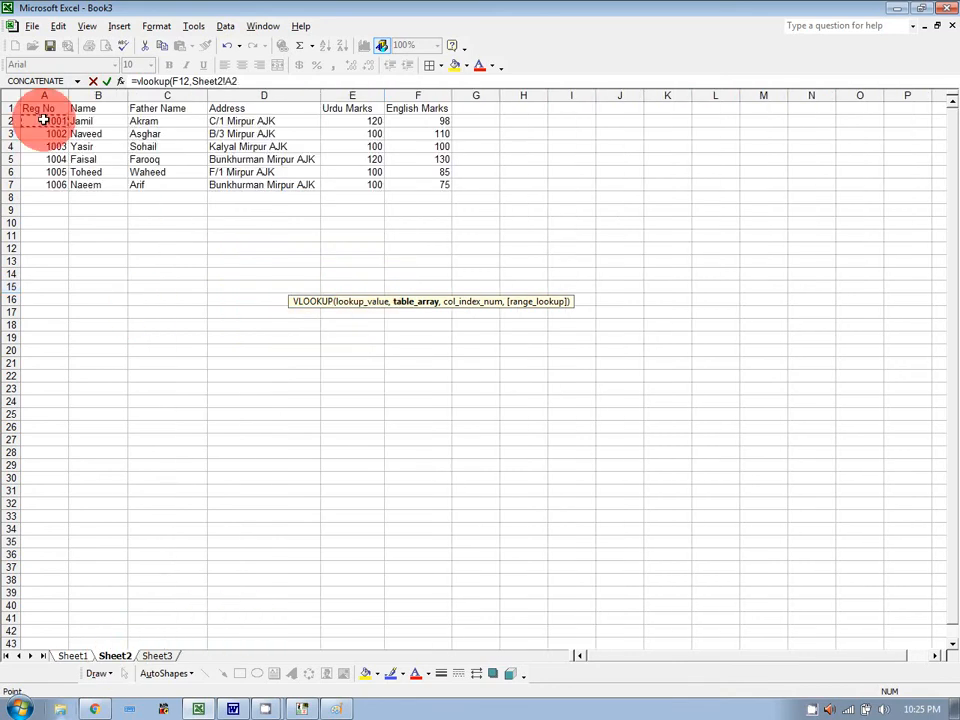
pyautogui.moveTo(44, 120); pyautogui.dragTo(431, 183)
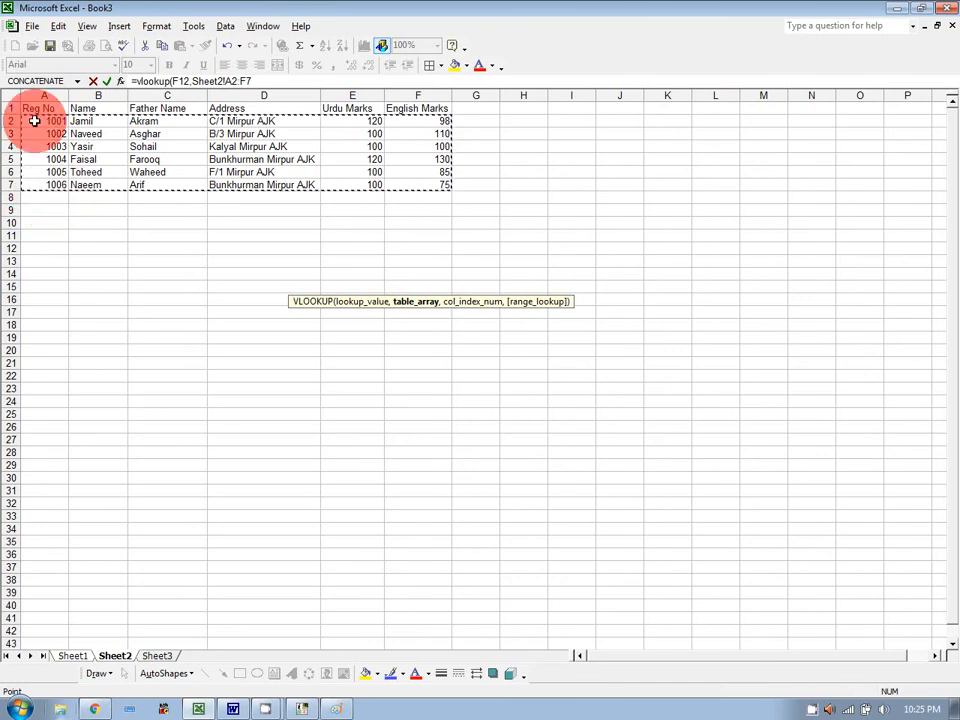
pyautogui.moveTo(35, 120); pyautogui.dragTo(425, 183)
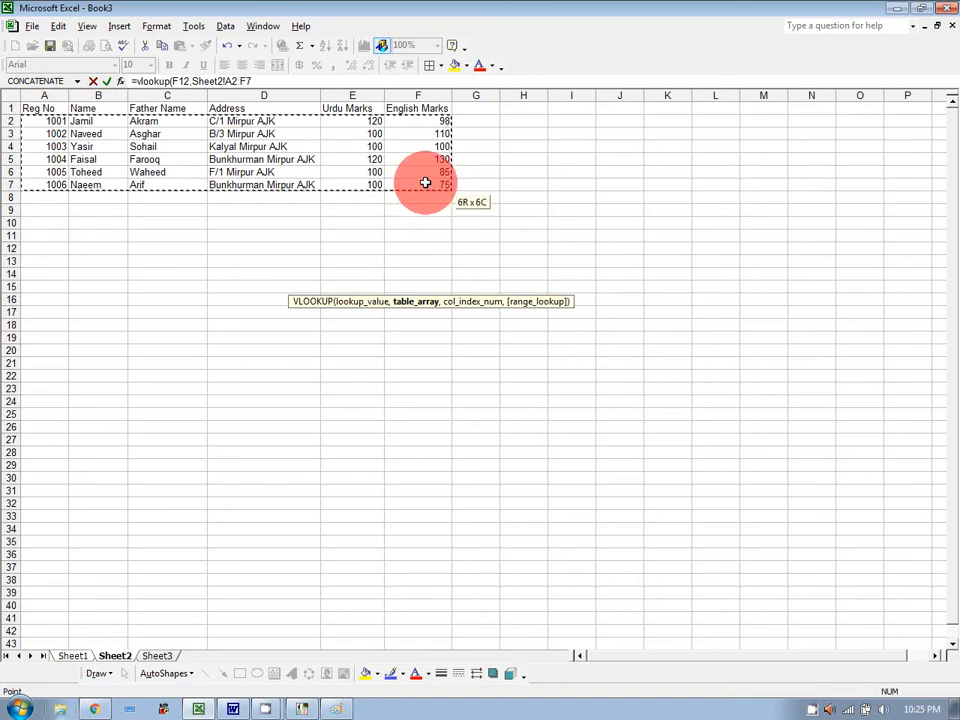
pyautogui.moveTo(425, 183); pyautogui.dragTo(436, 612)
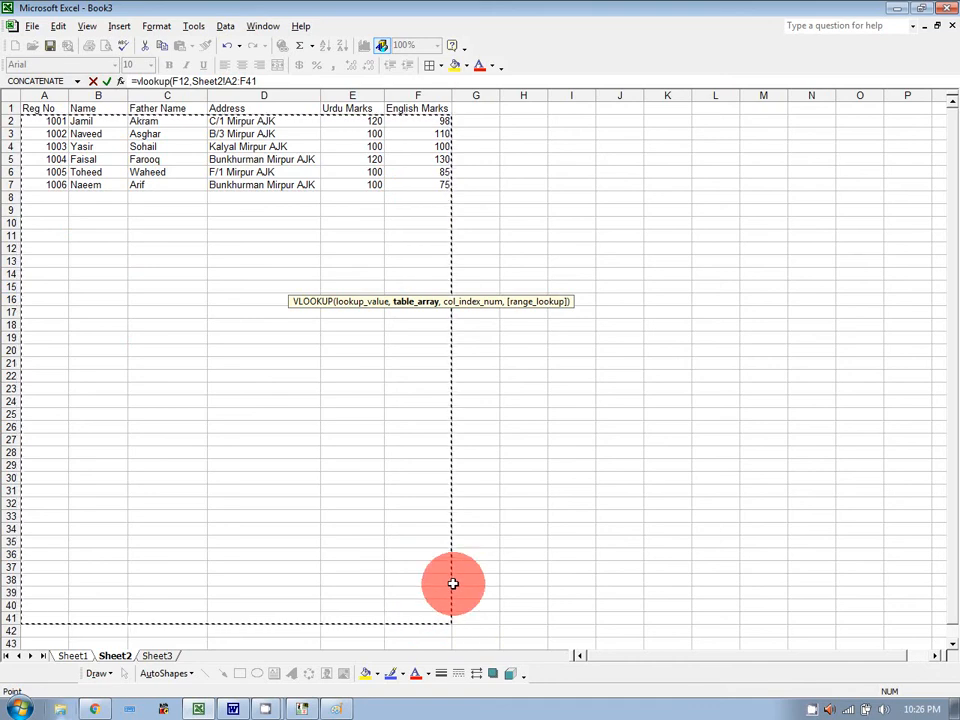
pyautogui.click(73, 657)
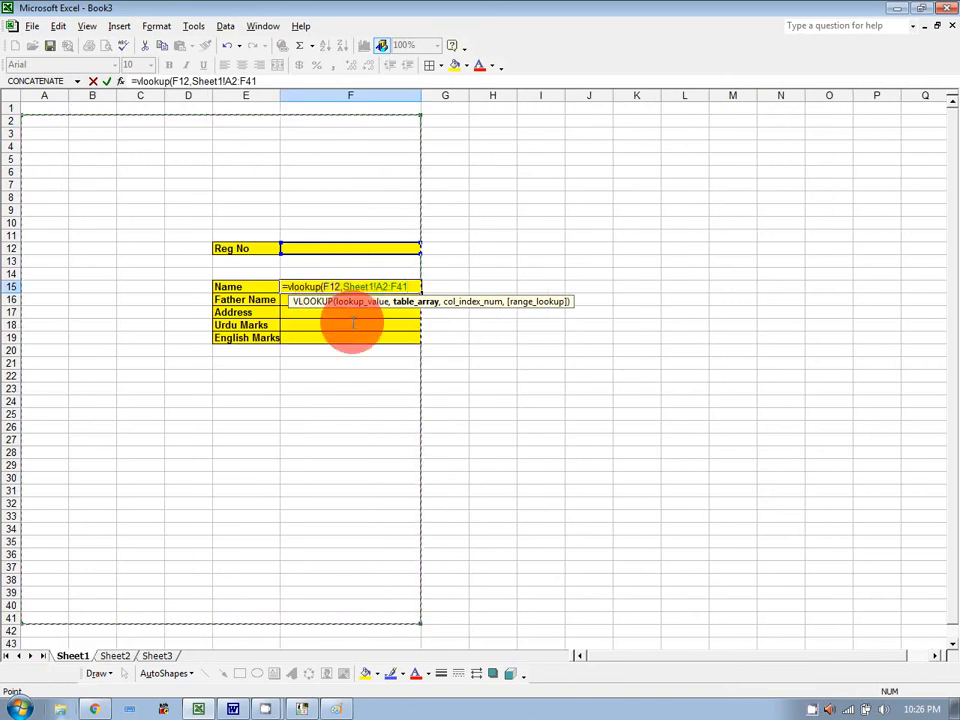
# Delete the wrong Sheet1!A2:F41 table reference from the VLOOKUP formula in F15.
pyautogui.press('BackSpace')
pyautogui.press('BackSpace')
pyautogui.press('BackSpace')
pyautogui.press('BackSpace')
pyautogui.press('BackSpace')
pyautogui.press('BackSpace')
pyautogui.press('BackSpace')
pyautogui.press('BackSpace')
pyautogui.press('BackSpace')
pyautogui.press('BackSpace')
pyautogui.press('BackSpace')
pyautogui.press('BackSpace')
pyautogui.press('BackSpace')
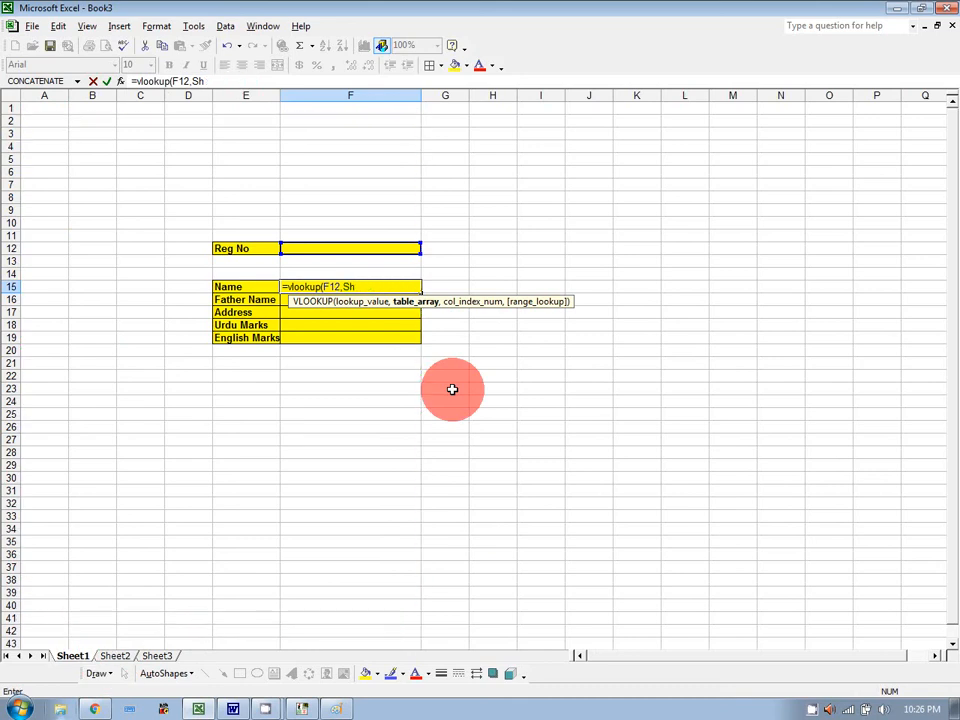
# Set the table array of the VLOOKUP formula in F15 to Sheet2 range A2:F38.
pyautogui.click(106, 660)
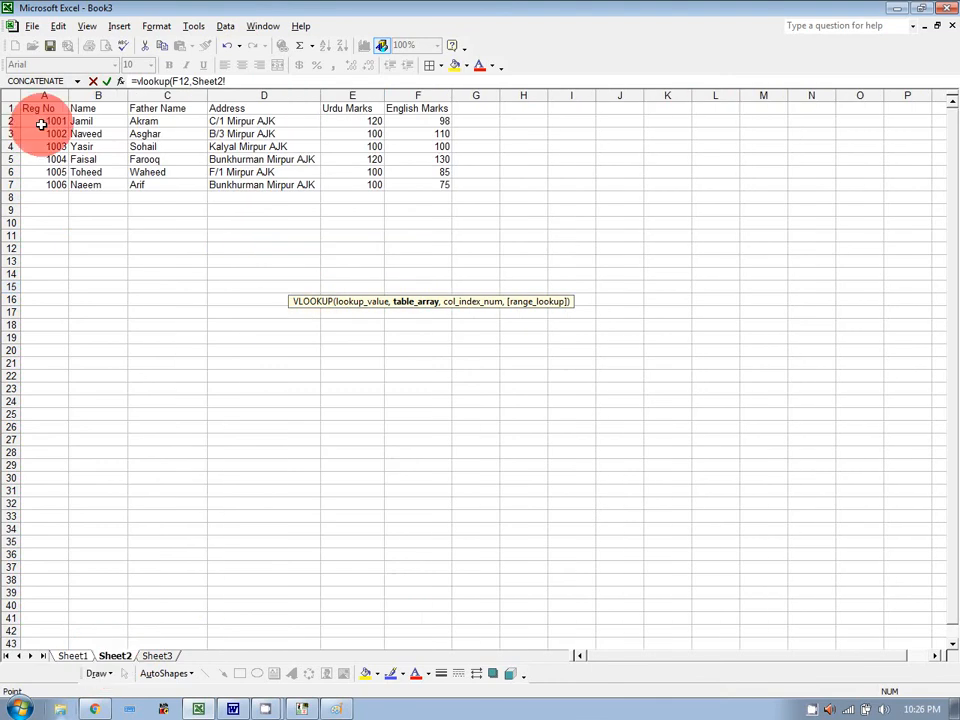
pyautogui.moveTo(40, 122); pyautogui.dragTo(429, 581)
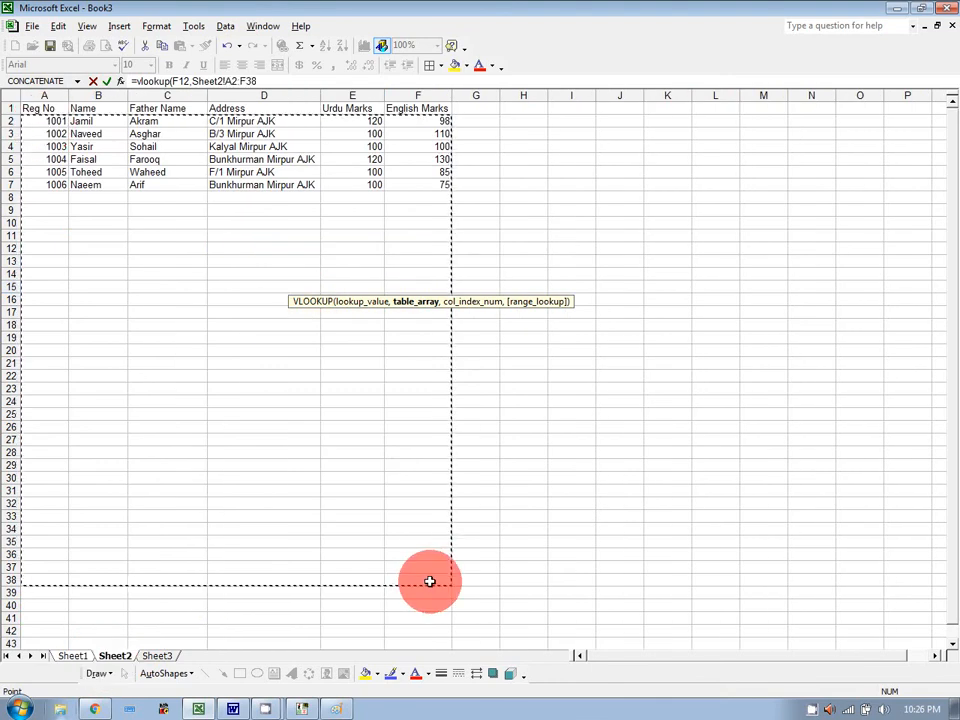
pyautogui.write(',')
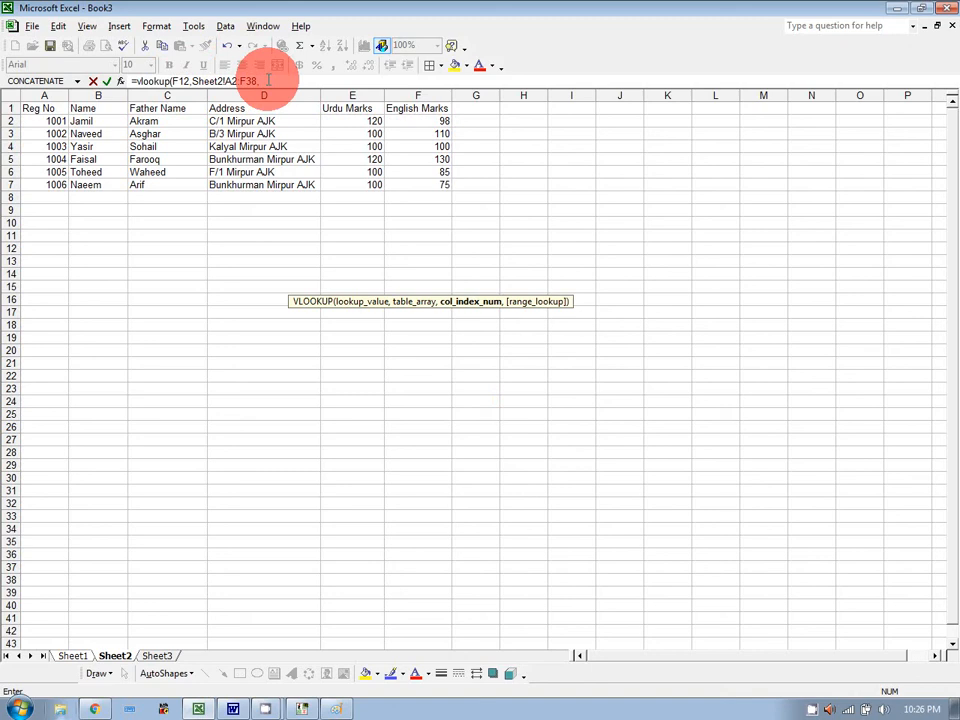
# Return to Sheet1 and delete the stray Sheet1! reference from the VLOOKUP formula in F15.
pyautogui.click(74, 657)
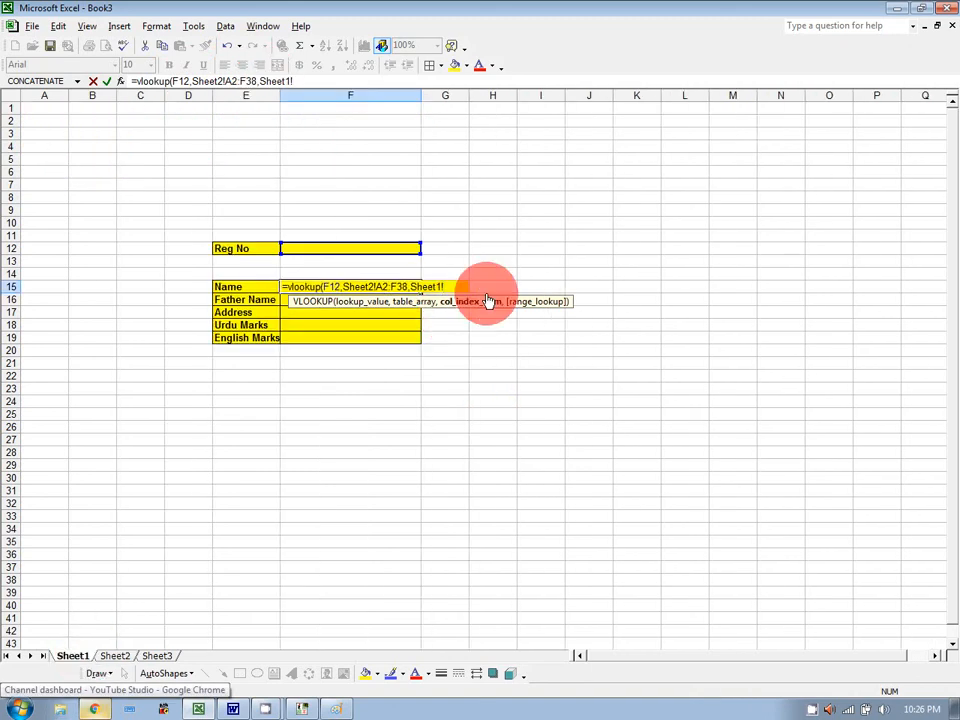
pyautogui.press('BackSpace')
pyautogui.press('BackSpace')
pyautogui.press('BackSpace')
pyautogui.press('BackSpace')
pyautogui.press('BackSpace')
pyautogui.press('BackSpace')
pyautogui.press('BackSpace')
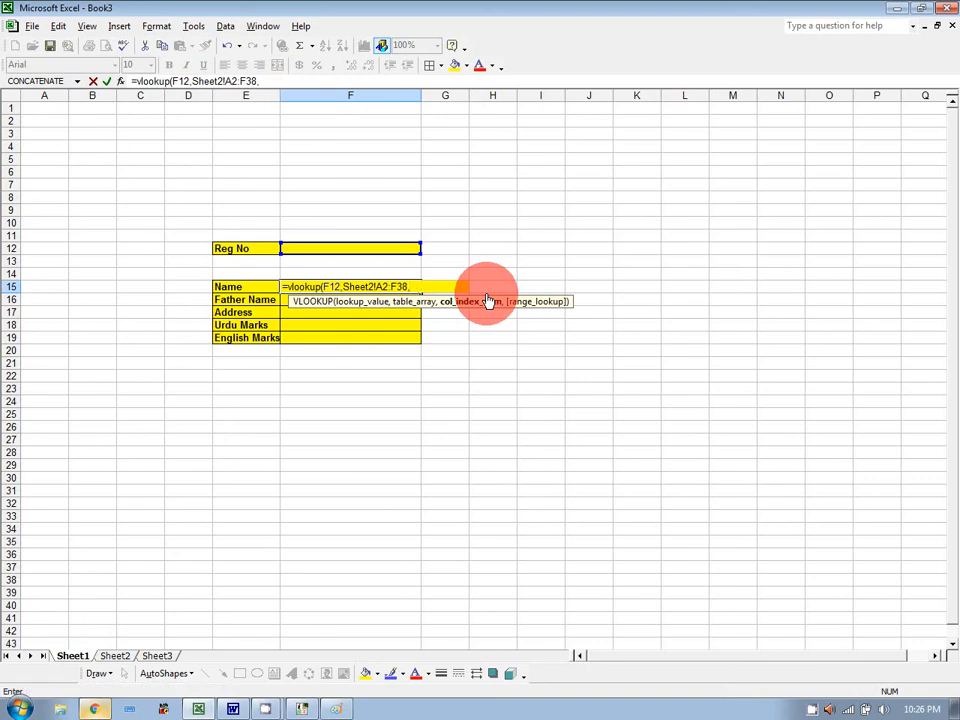
# Complete the Name formula in F15 with column index 2 and FALSE for an exact match.
pyautogui.write('2,FALSE')
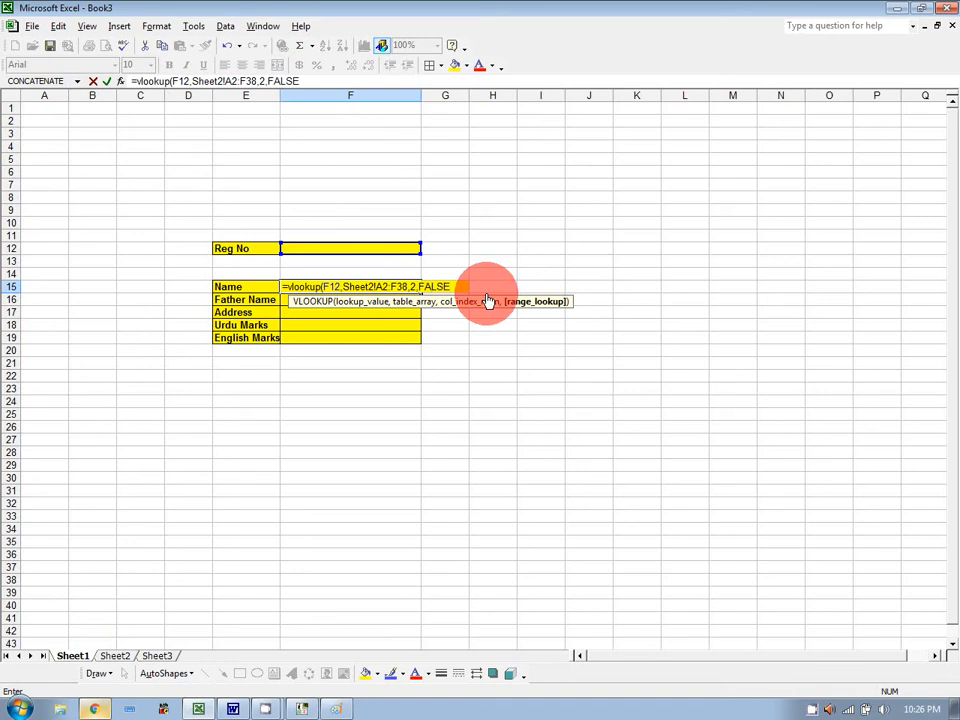
pyautogui.write(')(')
pyautogui.press('BackSpace')
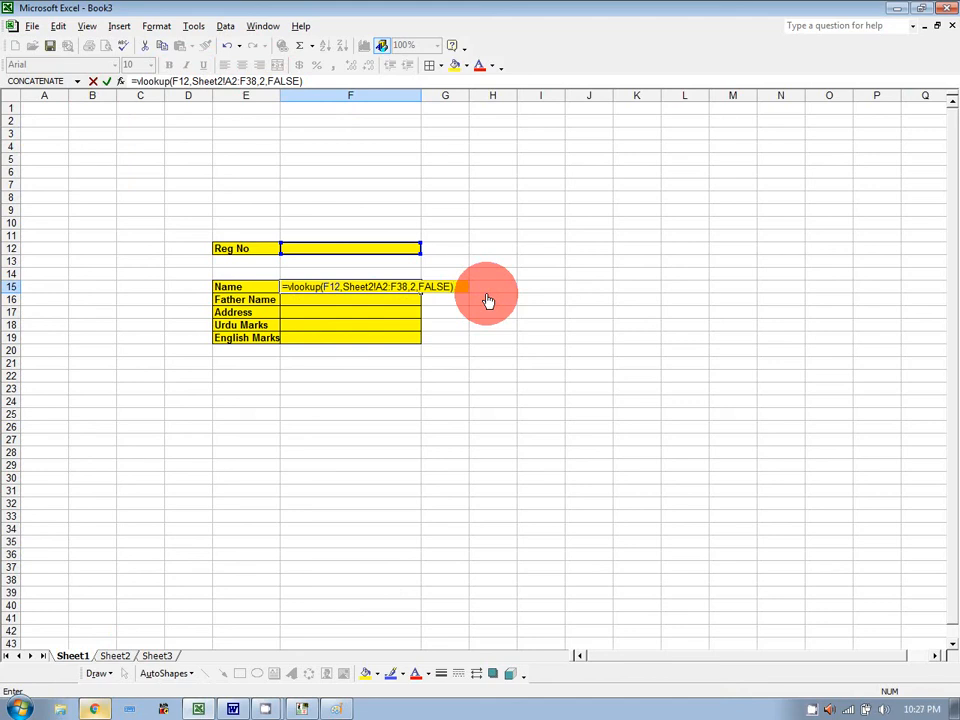
pyautogui.press('Return')
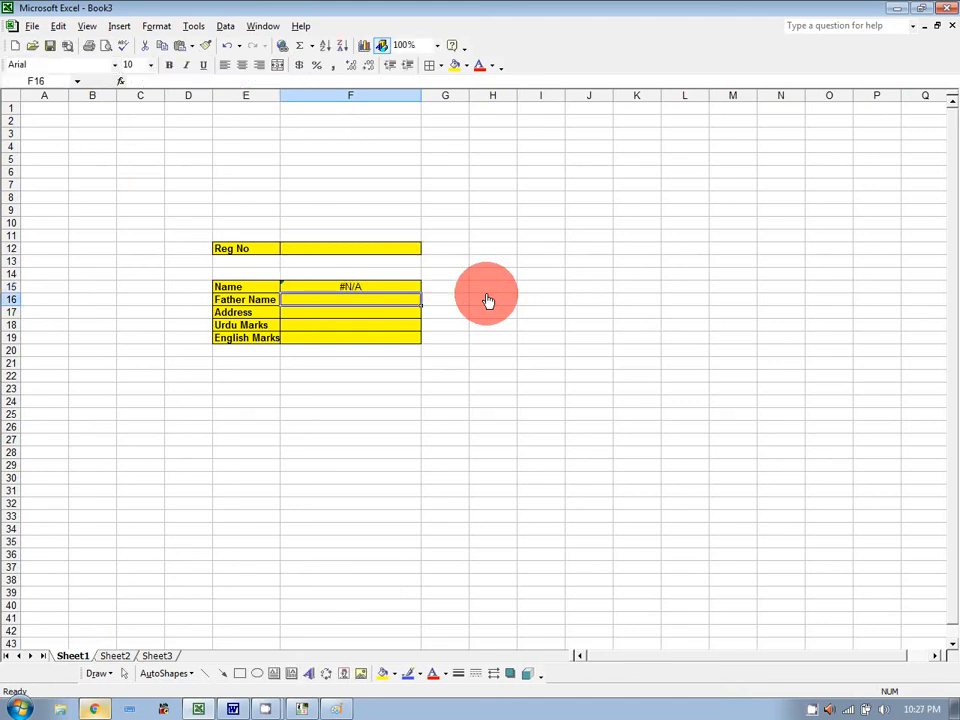
# Enter the second student's registration number in Reg No cell F12 and compare the retrieved name with the Sheet2 table.
pyautogui.click(365, 249)
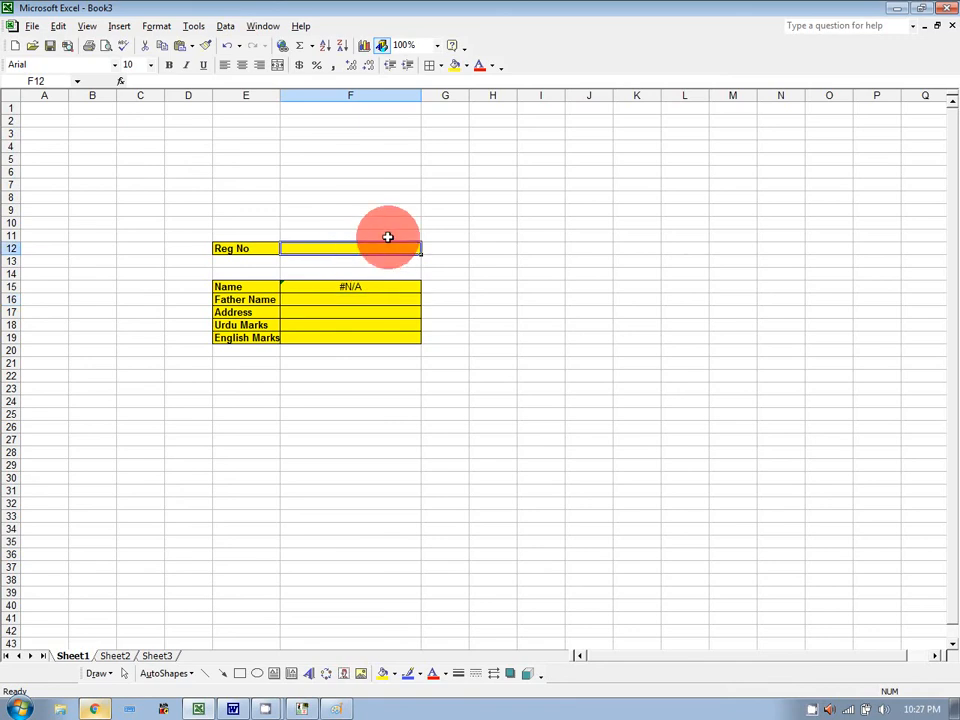
pyautogui.write('1002')
pyautogui.press('Return')
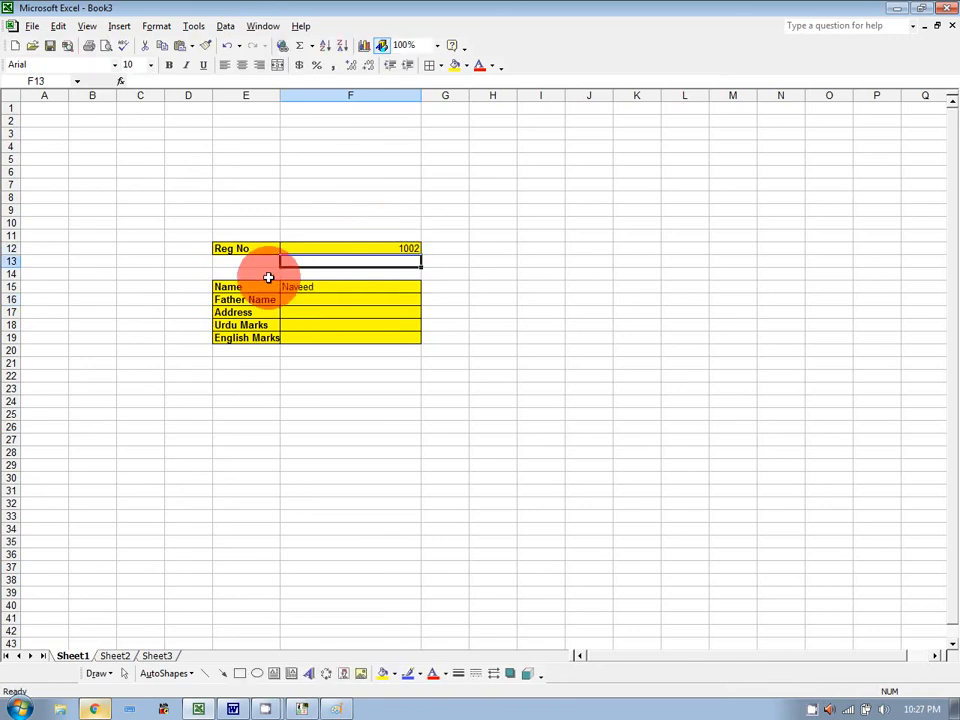
pyautogui.click(117, 656)
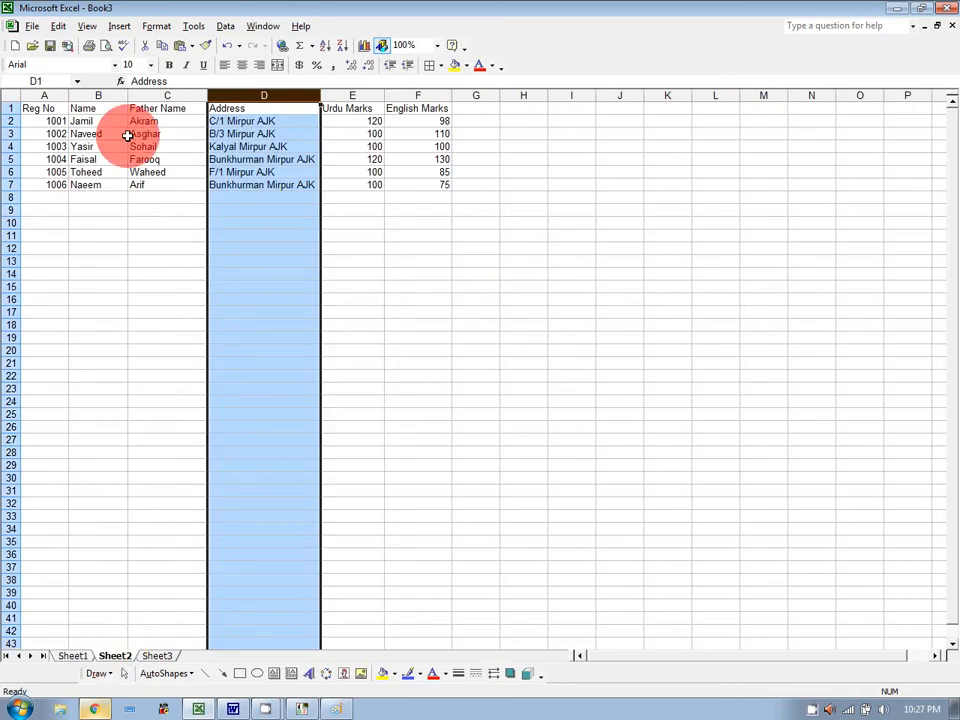
pyautogui.click(476, 350)
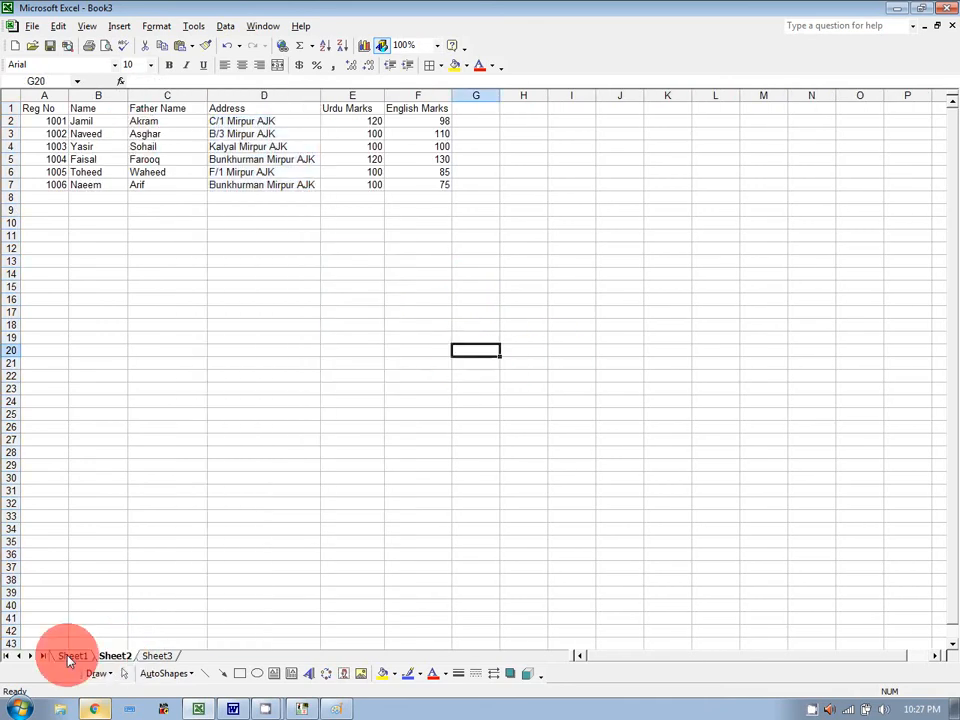
# Start a VLOOKUP formula in the Father Name cell F16 on Sheet1 with F12 as the lookup value.
pyautogui.click(70, 656)
pyautogui.click(328, 302)
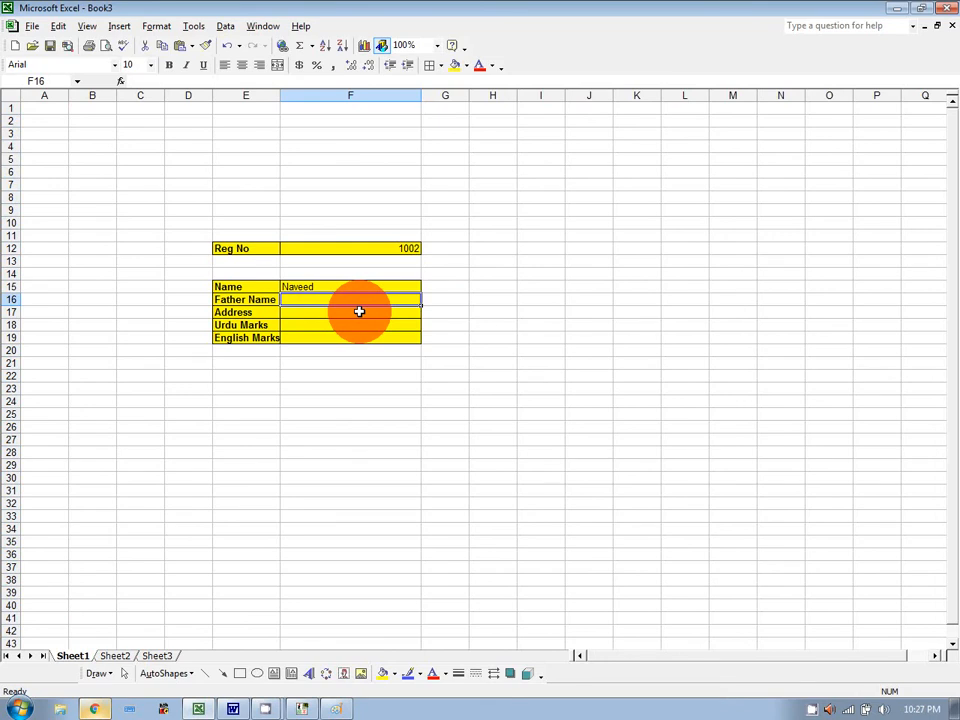
pyautogui.write('=vlo')
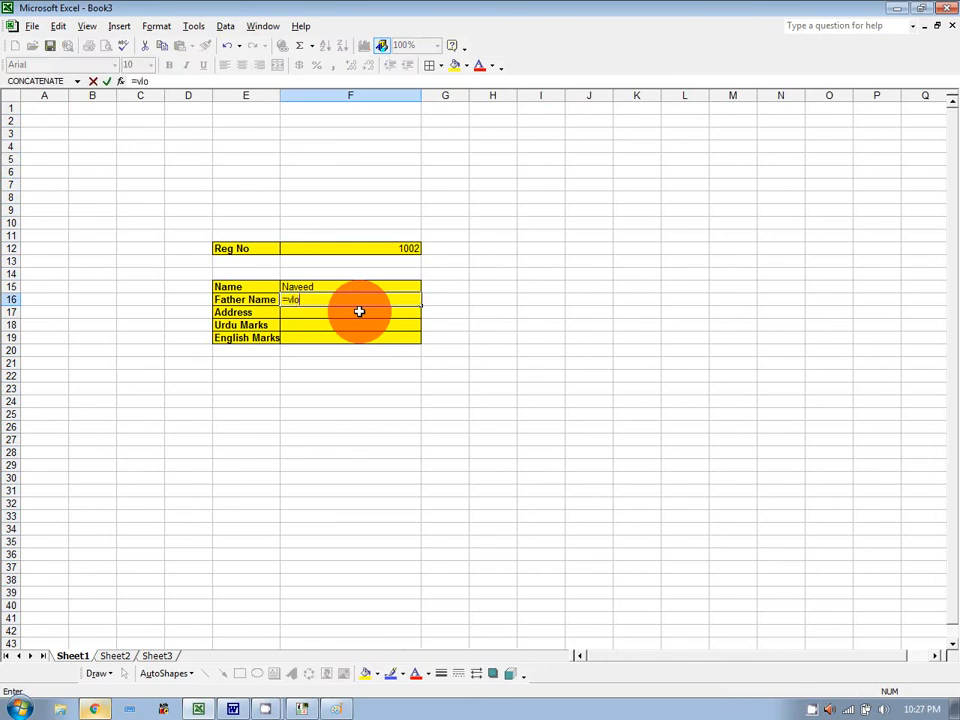
pyautogui.write('okup(')
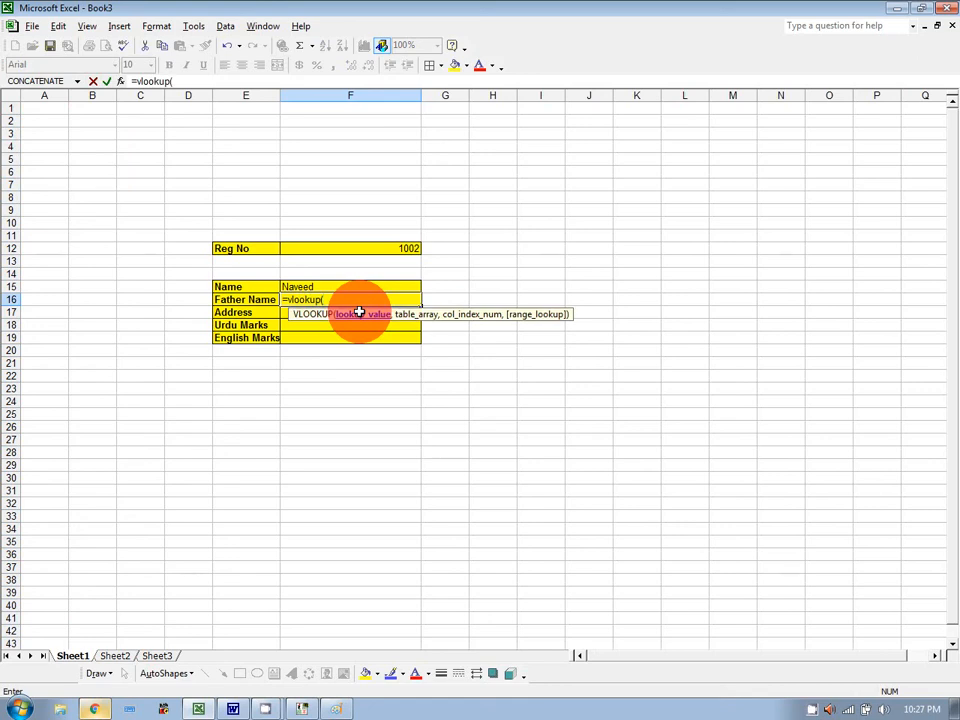
pyautogui.click(401, 248)
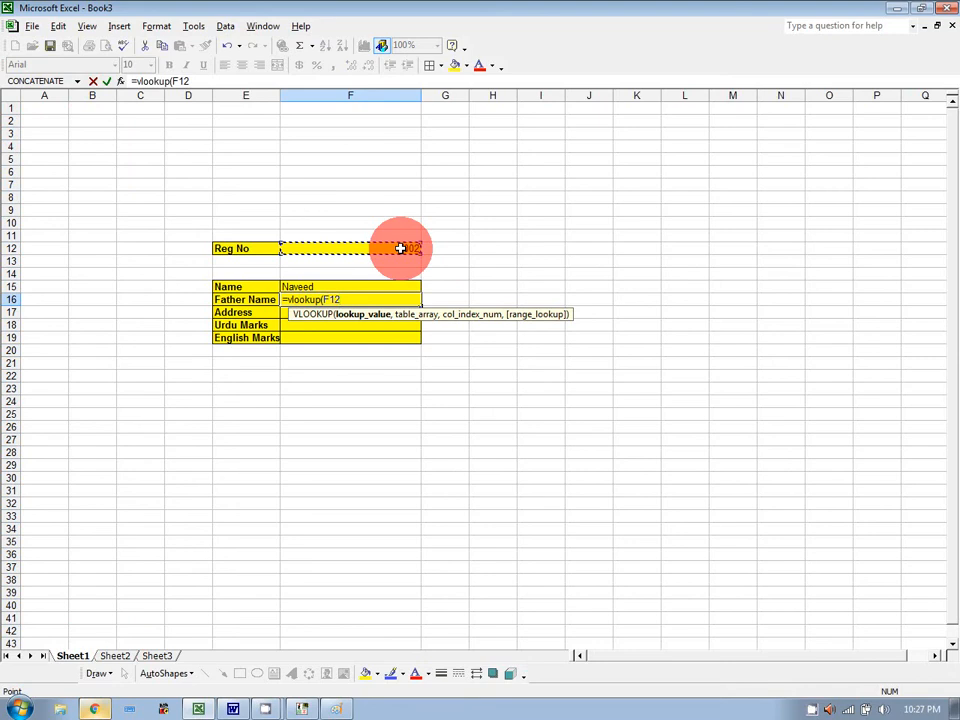
pyautogui.write(',')
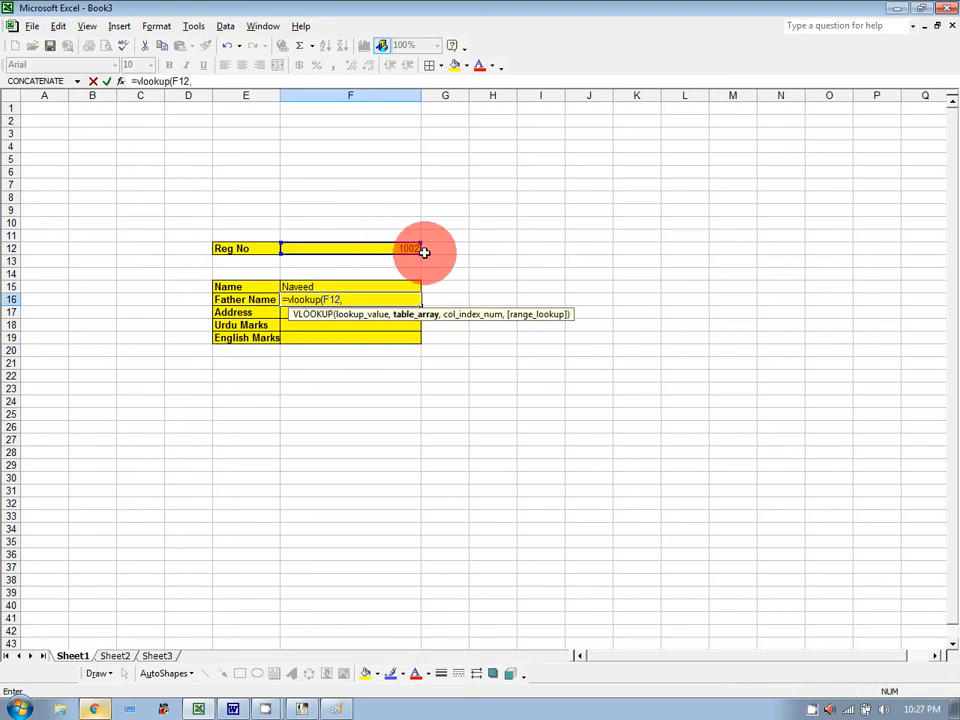
# Complete the Father Name formula with table array Sheet2!A2:F40, column index 3 and FALSE for an exact match.
pyautogui.click(110, 657)
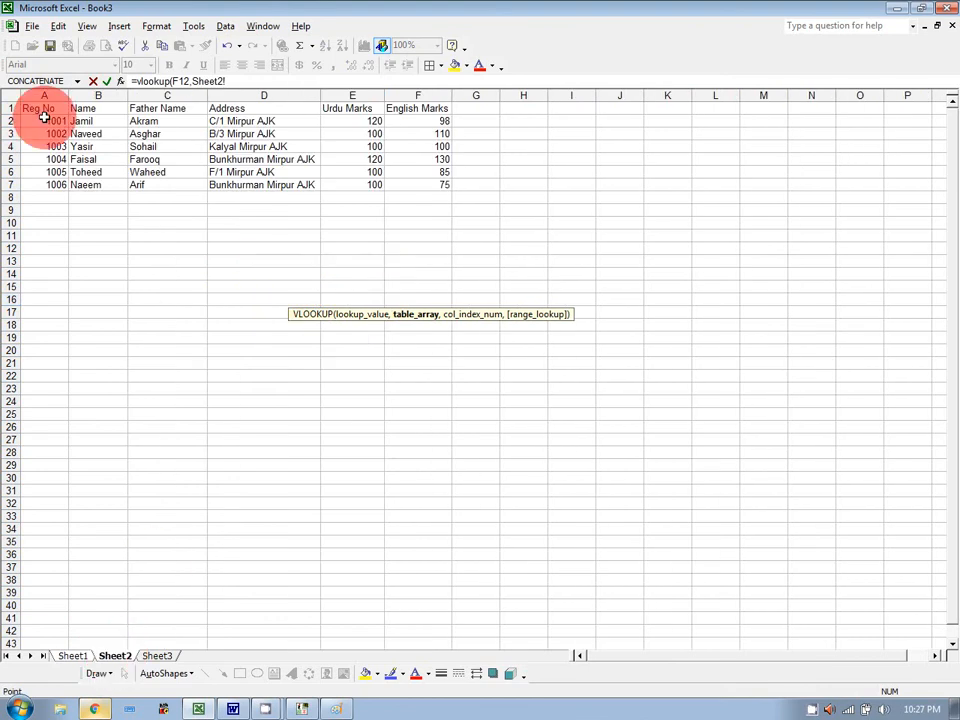
pyautogui.moveTo(42, 119); pyautogui.dragTo(439, 602)
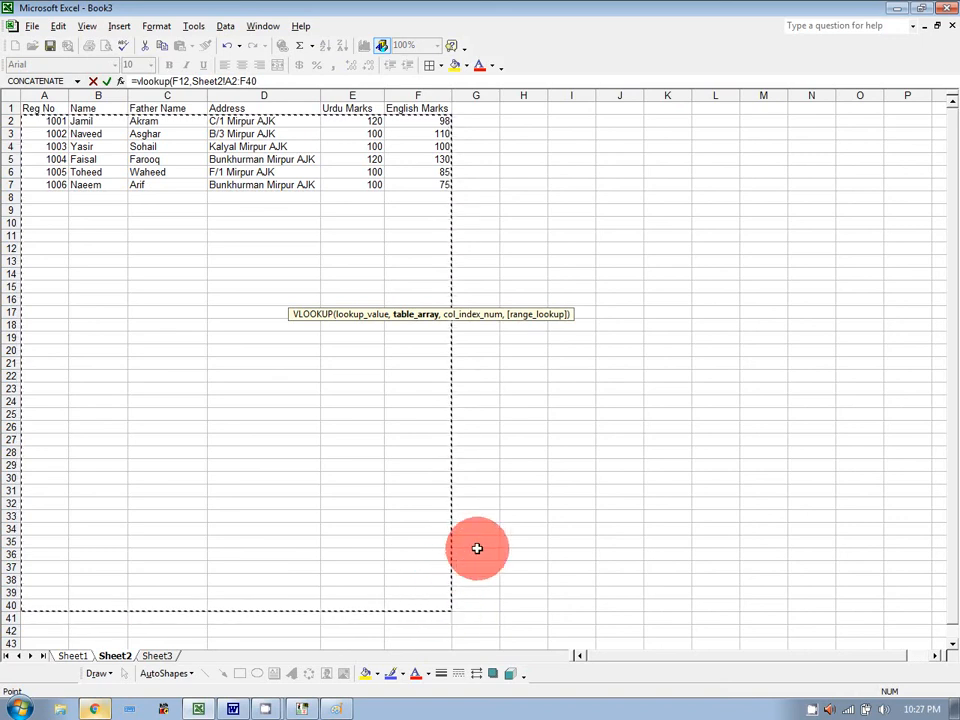
pyautogui.write(',')
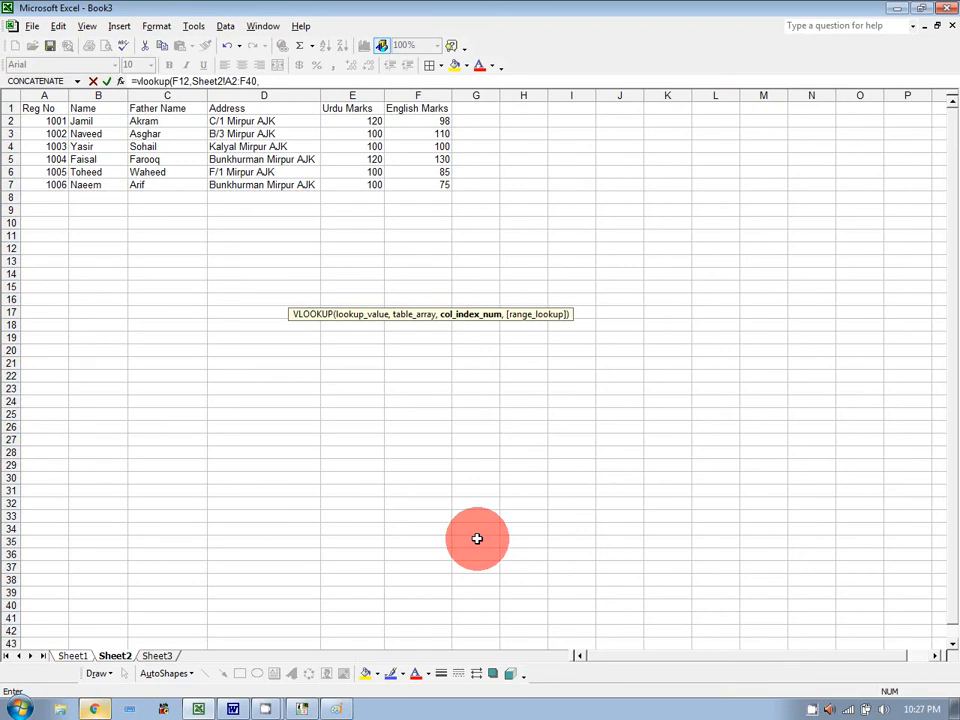
pyautogui.write('3,')
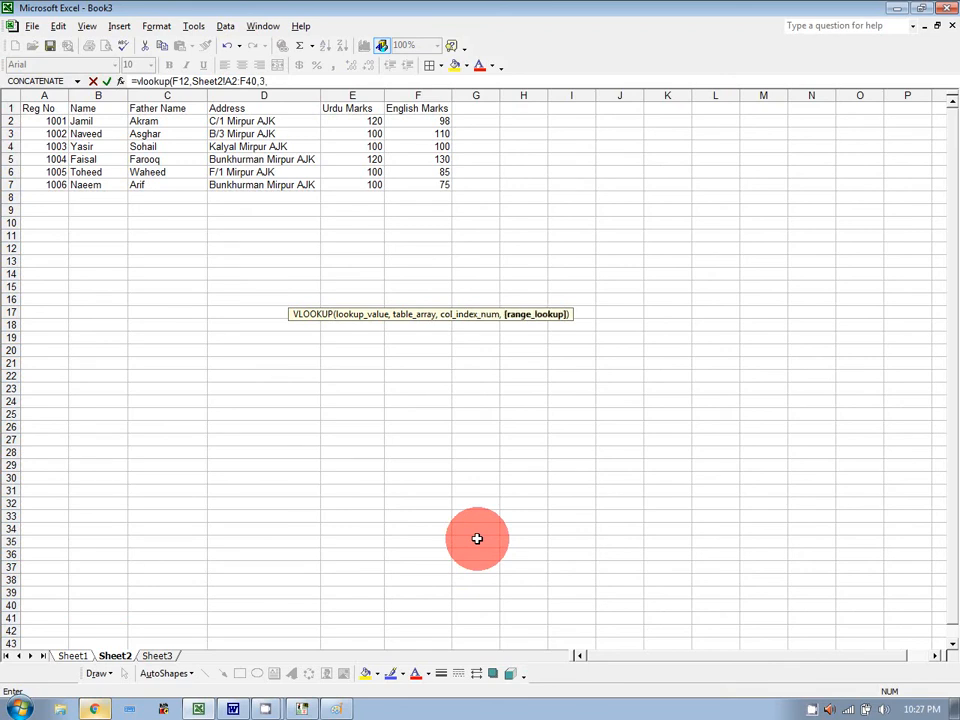
pyautogui.write('FALSE)')
pyautogui.press('Return')
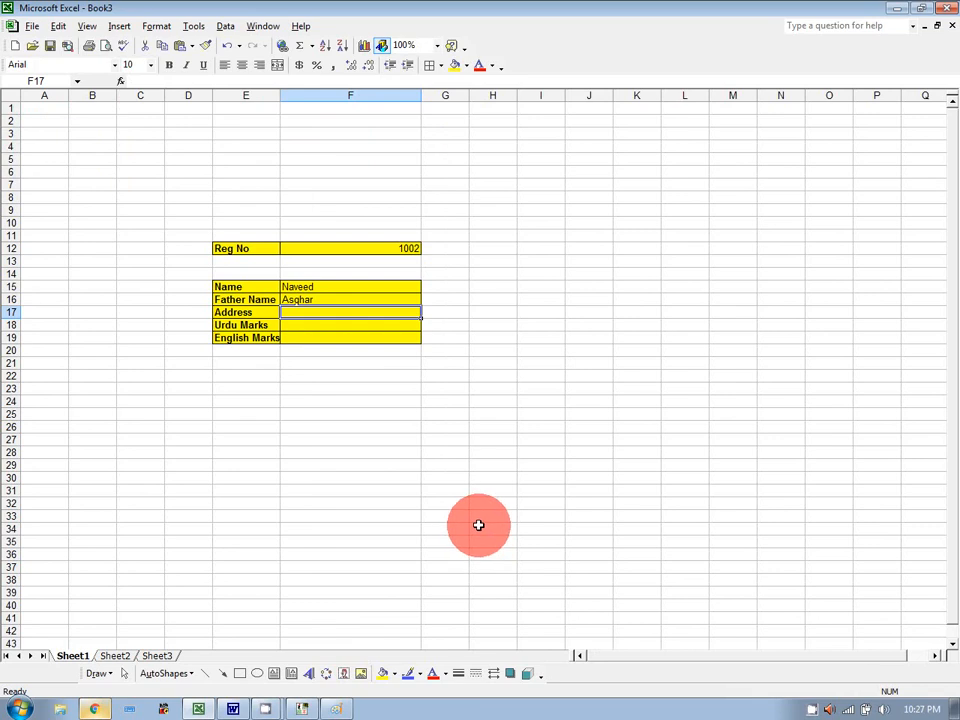
# Start a VLOOKUP formula in the Address cell F17 with F12 as the lookup value.
pyautogui.write('=vlook')
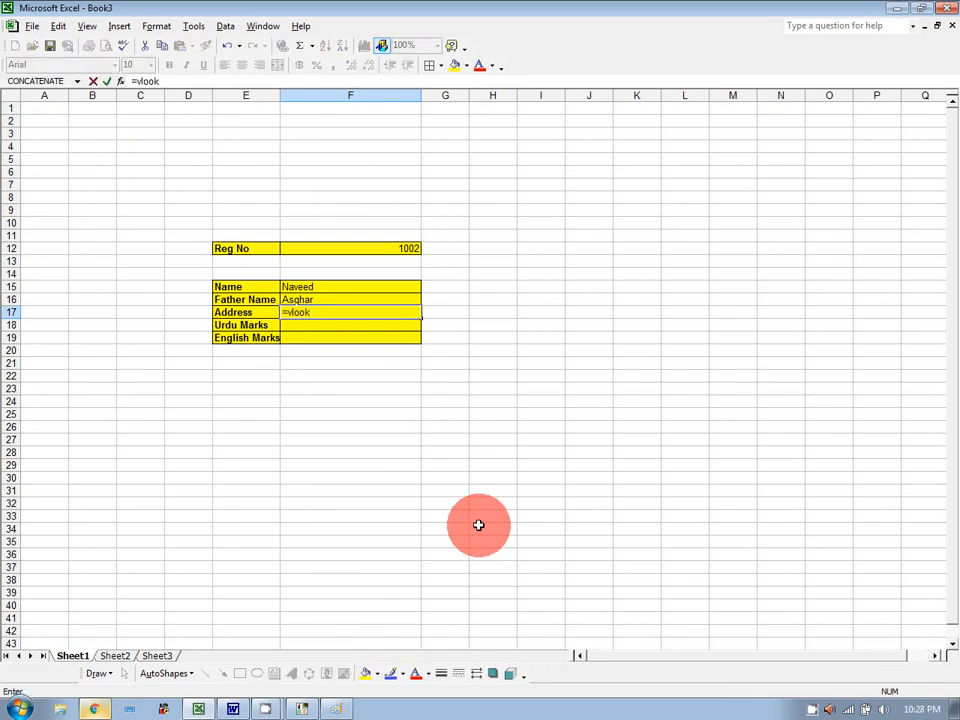
pyautogui.write('up(')
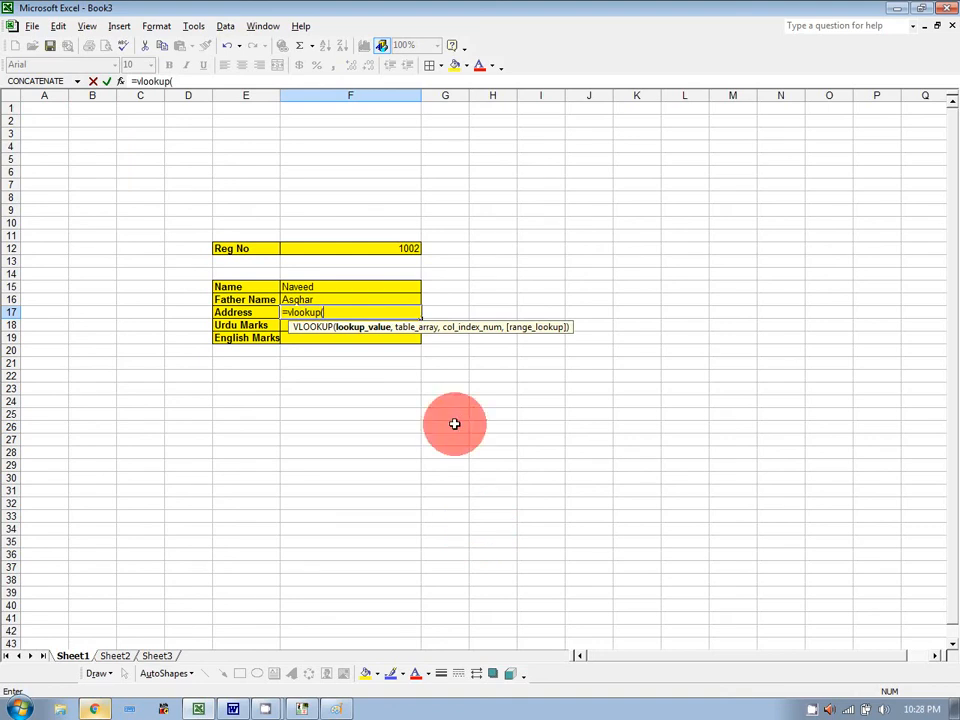
pyautogui.click(378, 245)
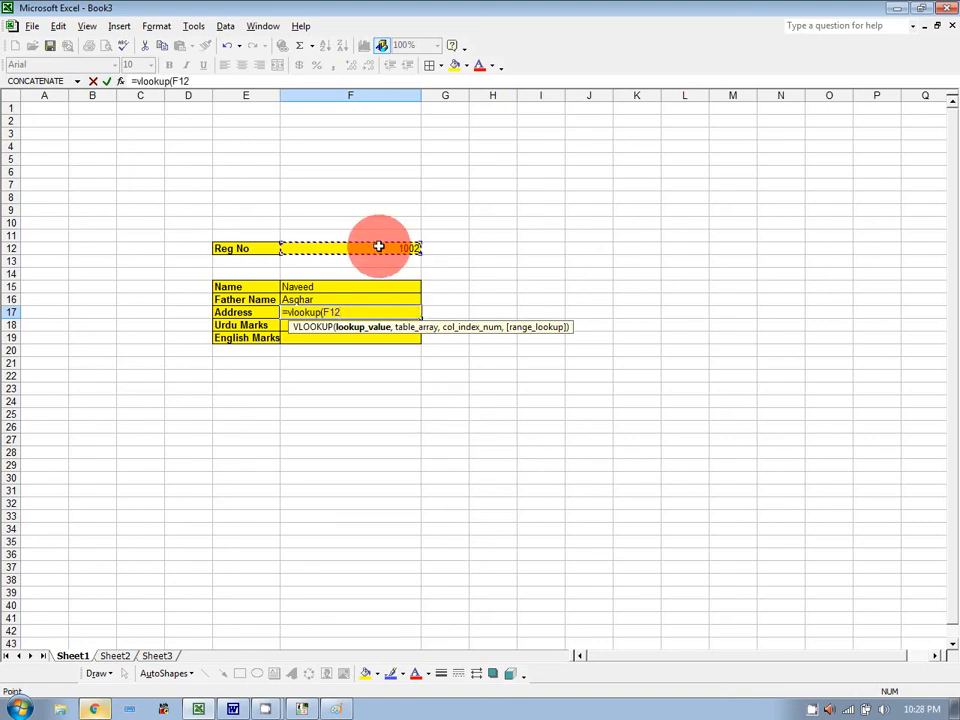
pyautogui.write(',')
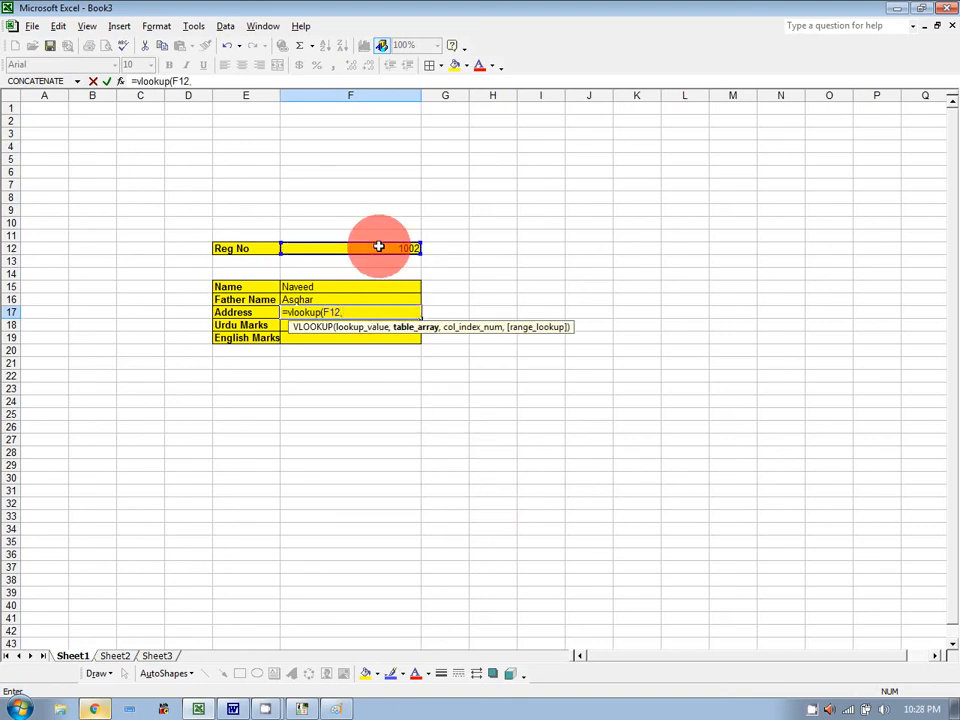
# Complete the Address formula with table array Sheet2!A2:F40, column index 4 and FALSE for an exact match.
pyautogui.click(116, 656)
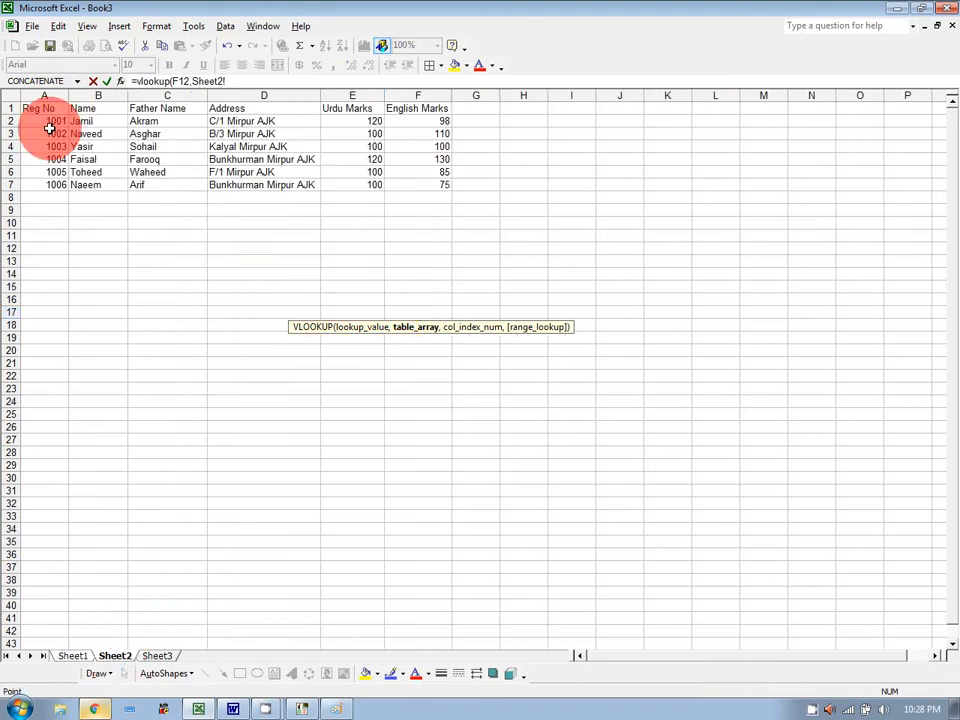
pyautogui.click(45, 121)
pyautogui.moveTo(89, 120); pyautogui.dragTo(435, 600)
pyautogui.write(',')
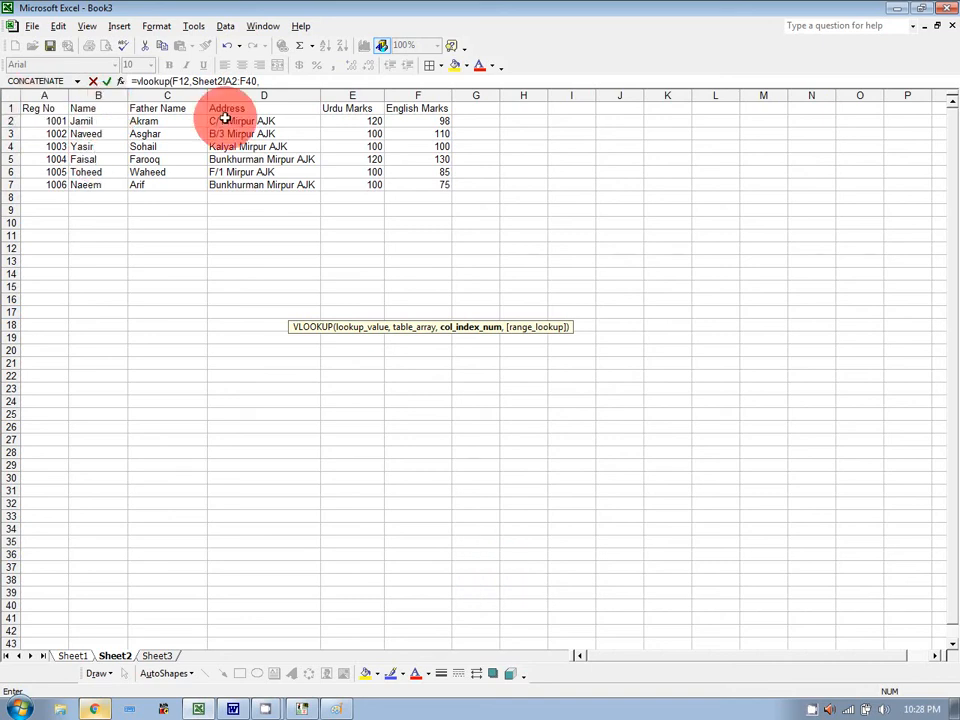
pyautogui.write('4,')
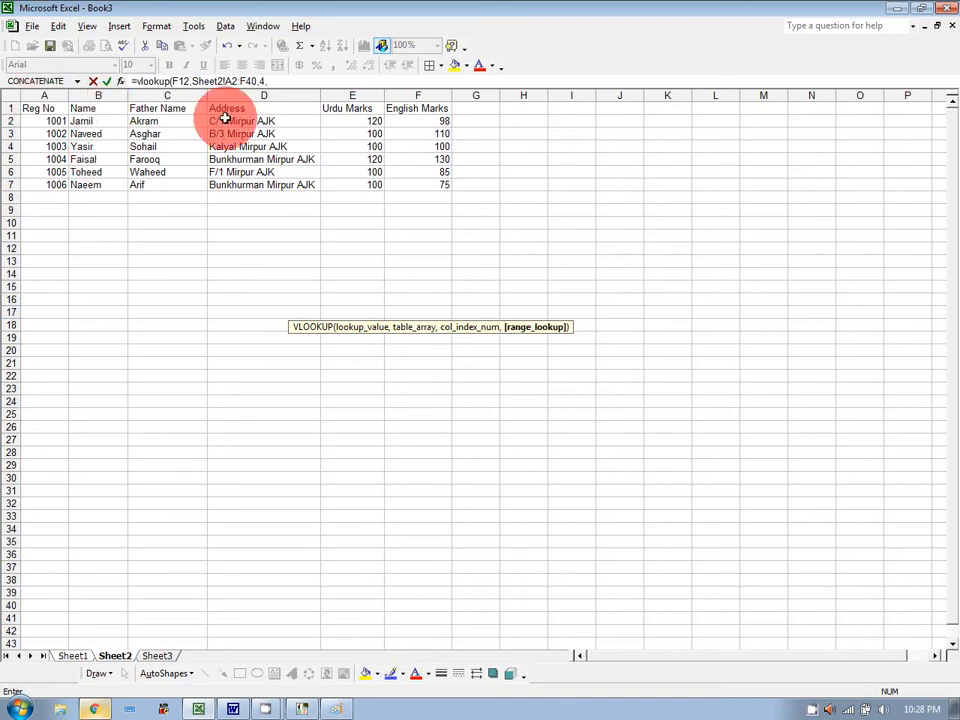
pyautogui.write('fasle')
pyautogui.press('BackSpace')
pyautogui.press('BackSpace')
pyautogui.press('BackSpace')
pyautogui.write('lse')
pyautogui.press('Return')
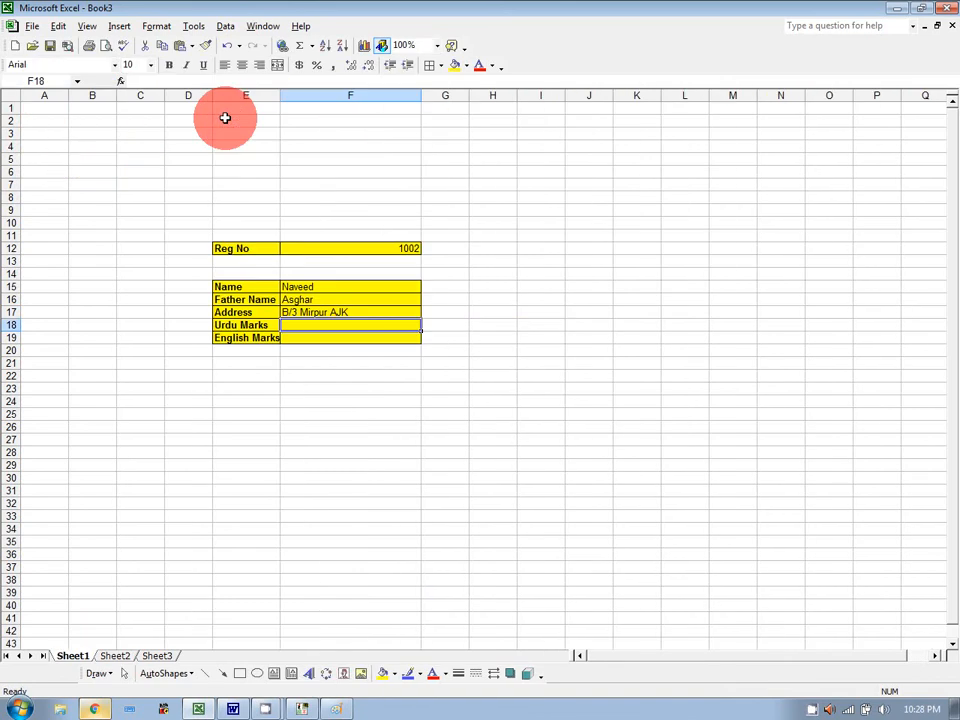
pyautogui.write('=')
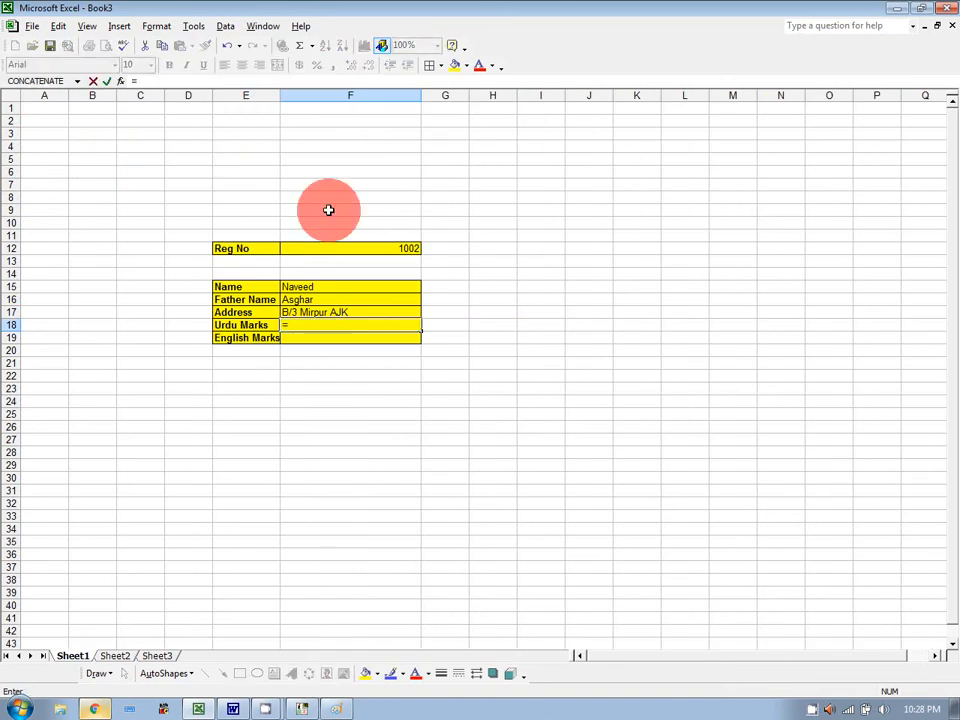
pyautogui.press('BackSpace')
pyautogui.click(482, 376)
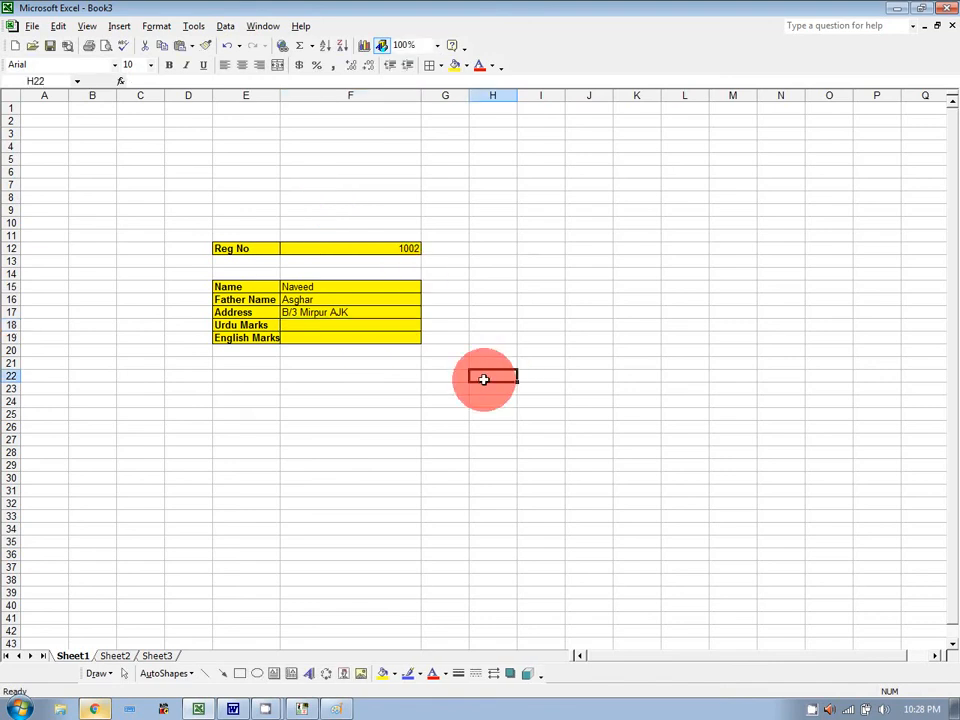
# Edit the Address formula in F17 so the rows of its table array are absolute, as Sheet2!A$2:F$40.
pyautogui.click(391, 311)
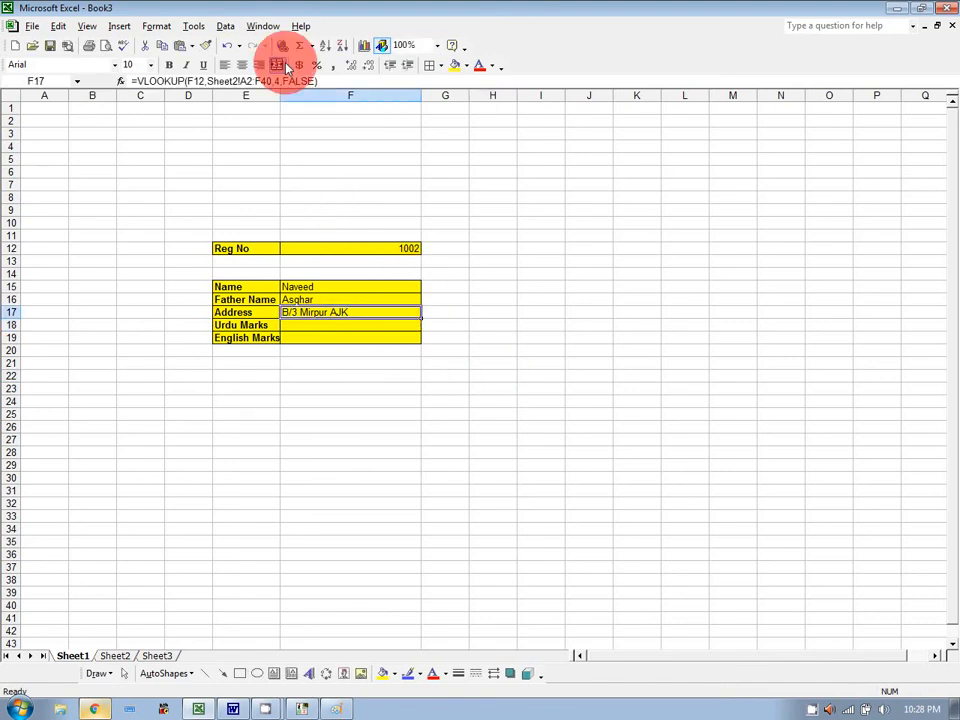
pyautogui.click(197, 80)
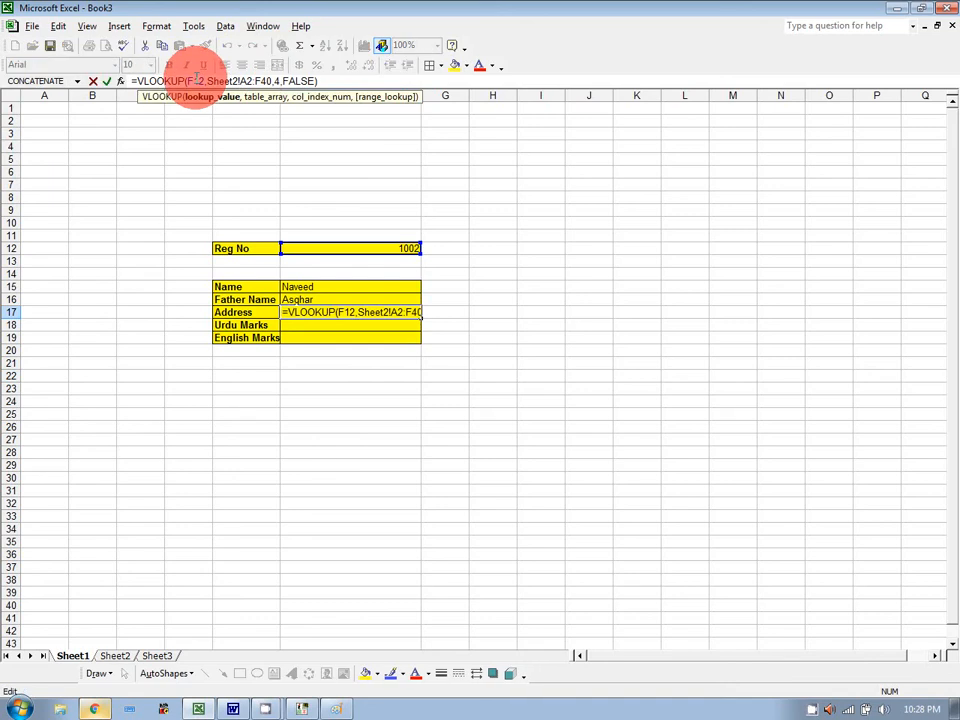
pyautogui.write('4')
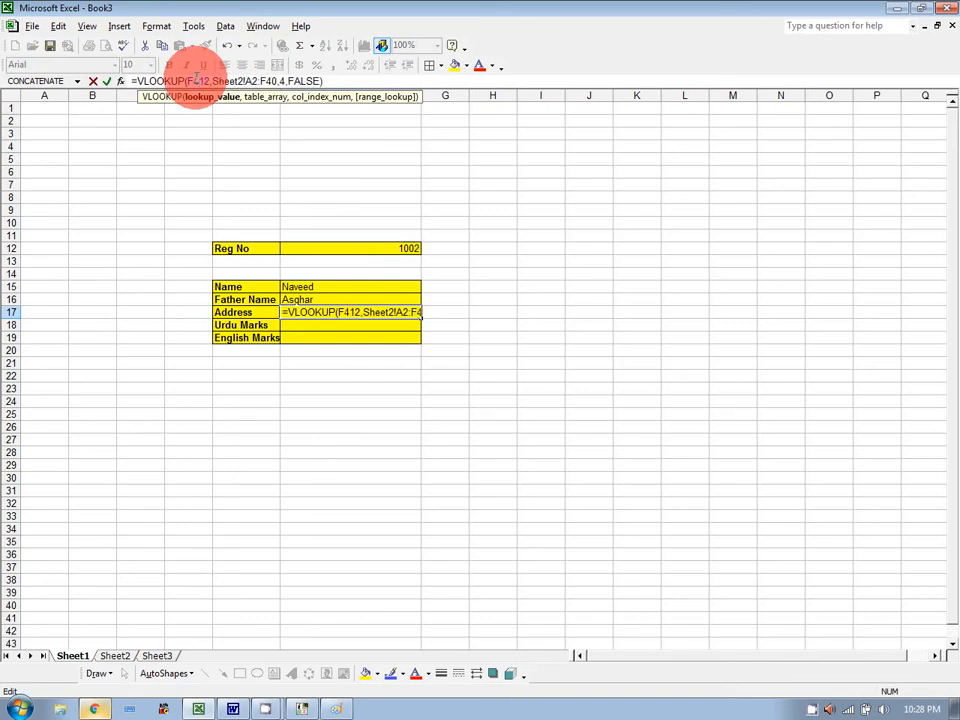
pyautogui.click(252, 80)
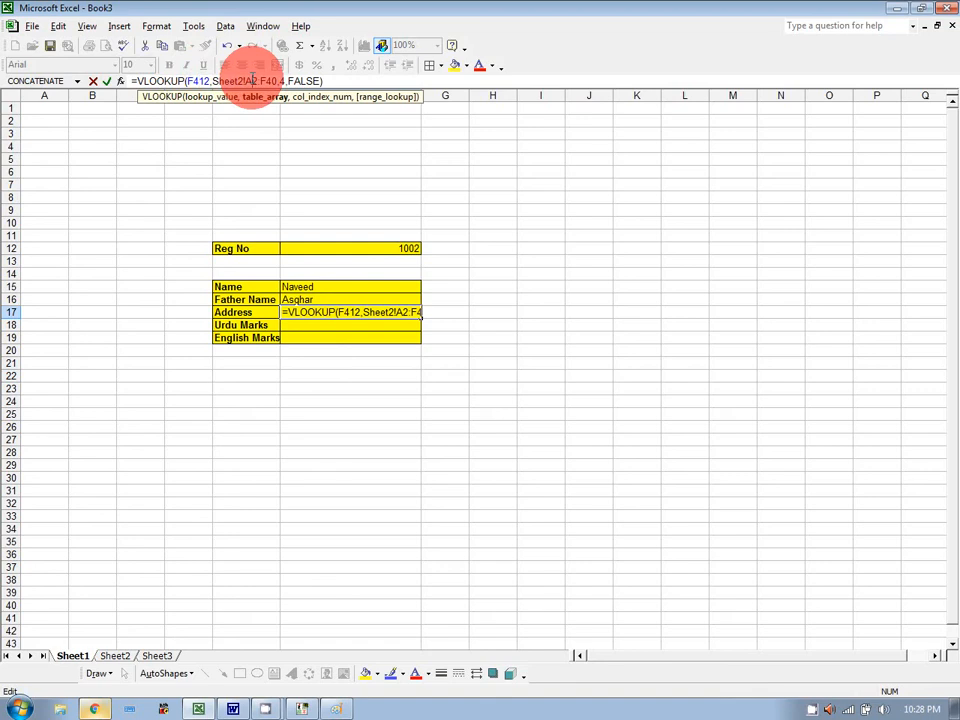
pyautogui.write('4')
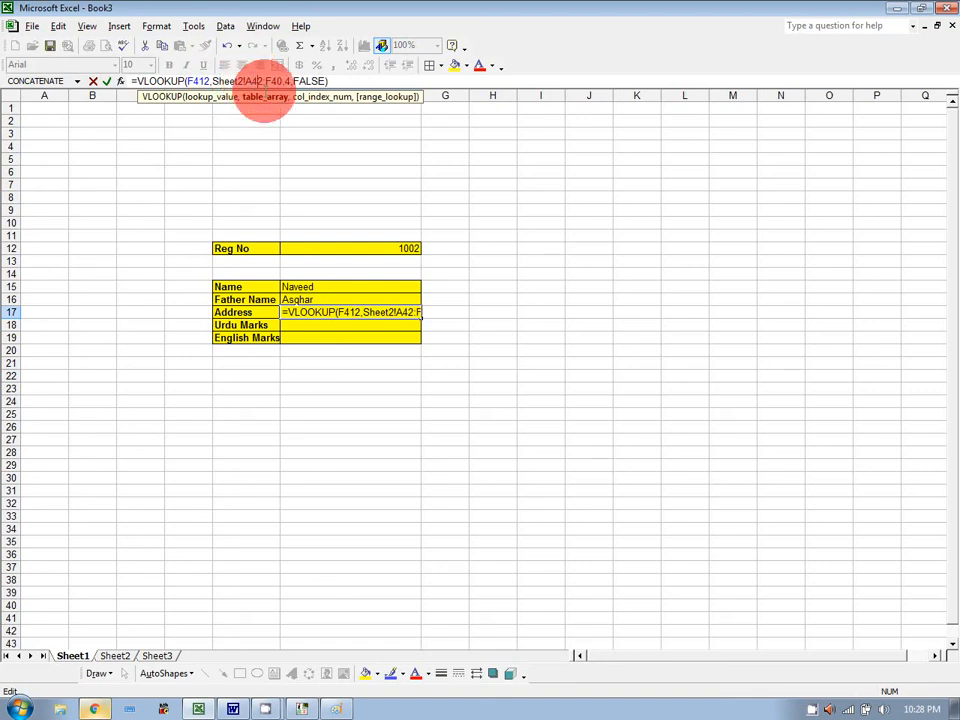
pyautogui.click(270, 80)
pyautogui.write('4')
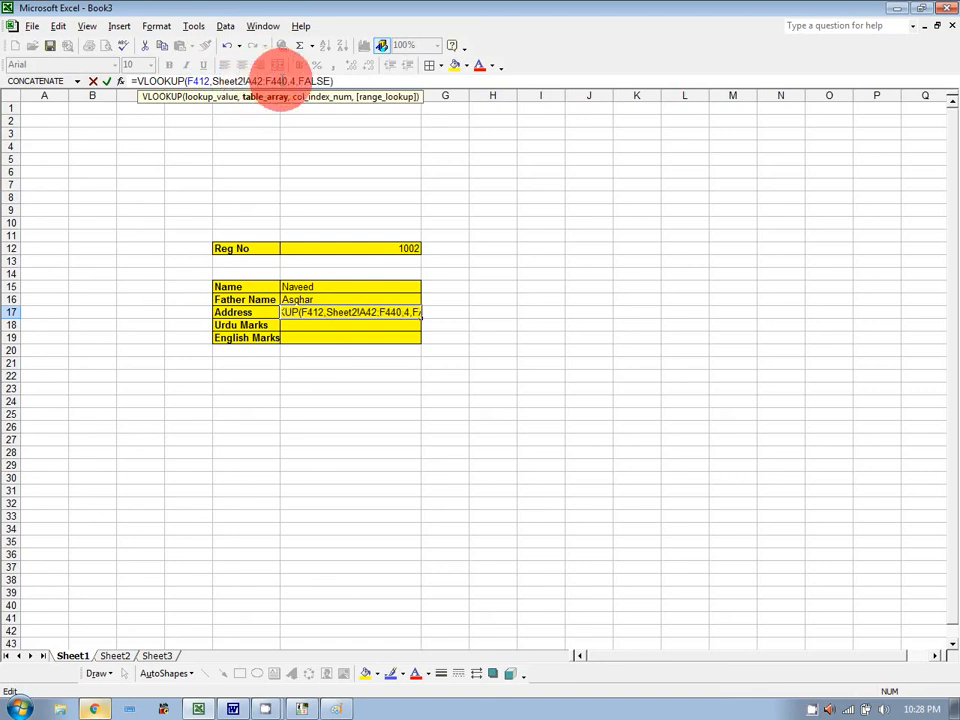
pyautogui.press('BackSpace')
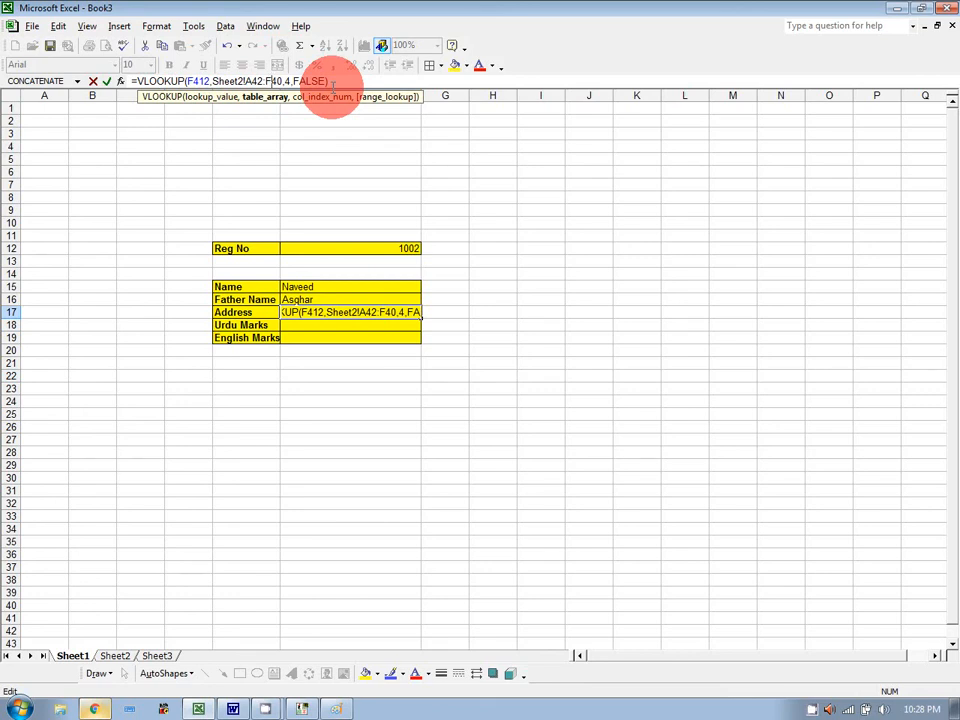
pyautogui.write('$')
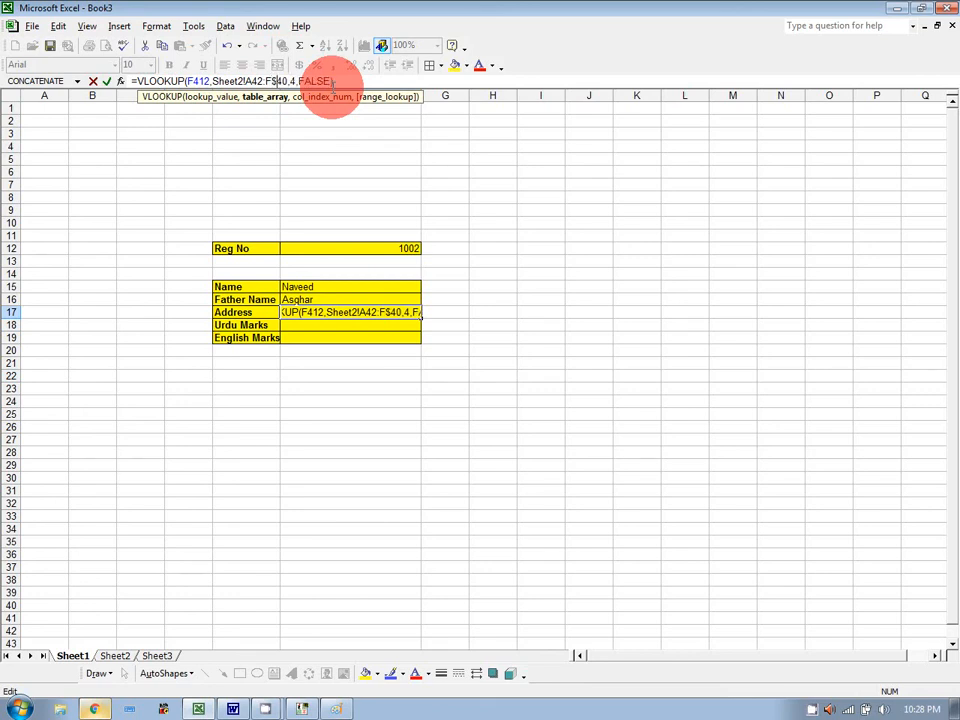
pyautogui.click(257, 80)
pyautogui.press('BackSpace')
pyautogui.write('$')
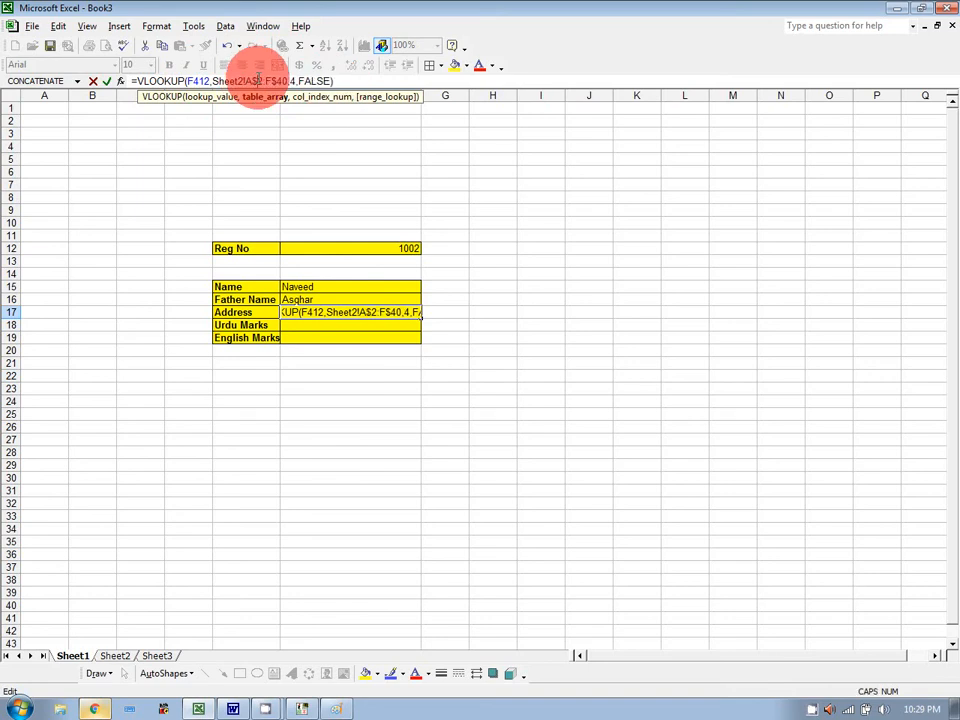
# Make the lookup value's row absolute as F$12 in the Address formula and commit the edited formula.
pyautogui.click(200, 80)
pyautogui.press('BackSpace')
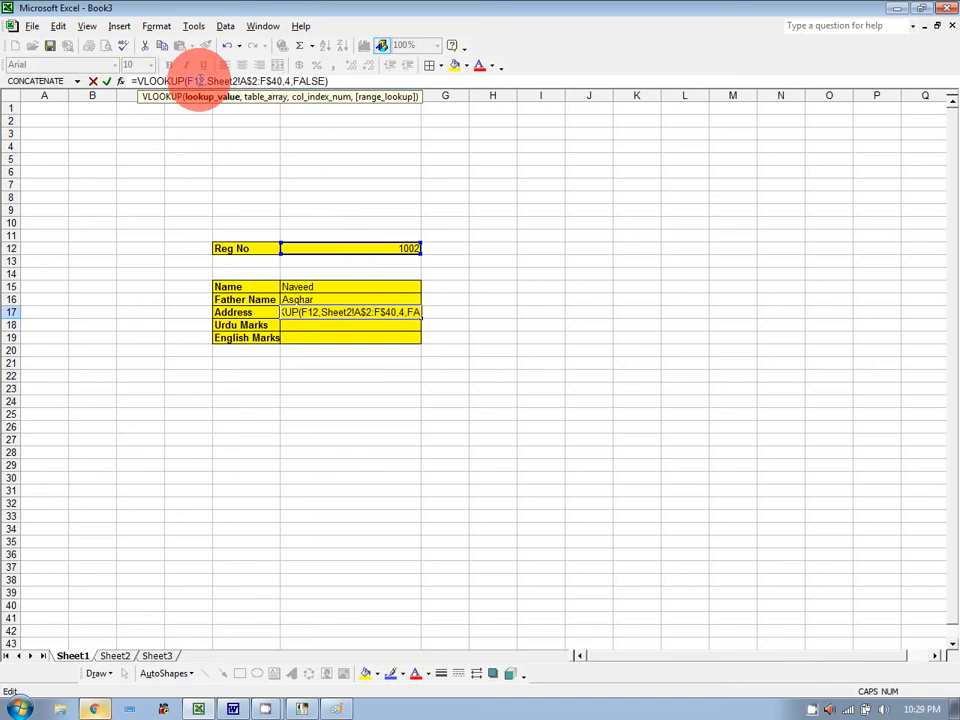
pyautogui.write('$')
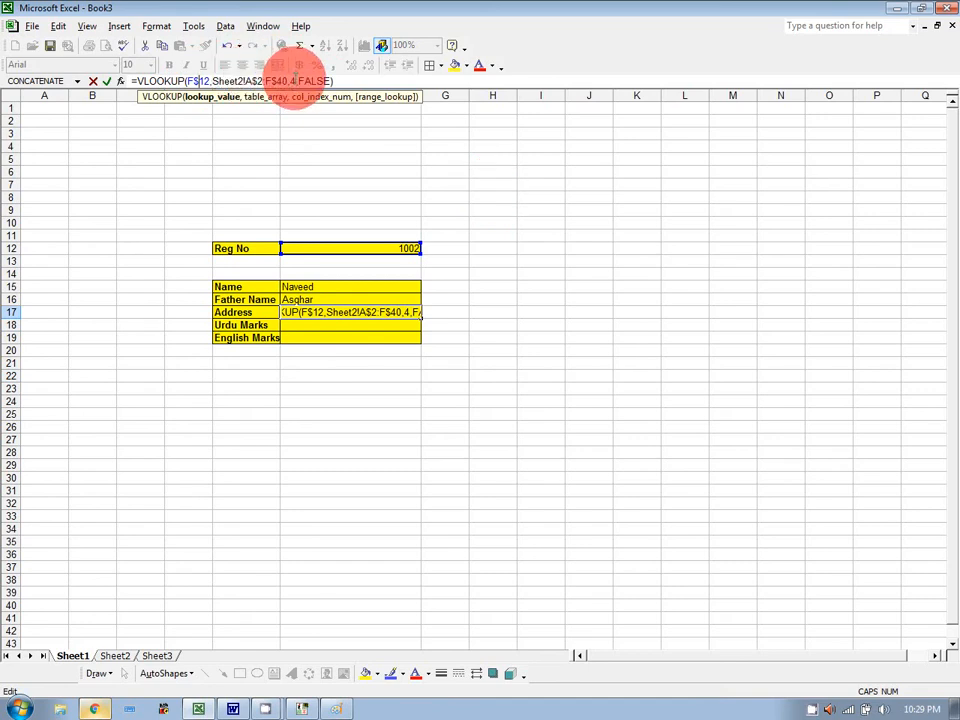
pyautogui.press('Return')
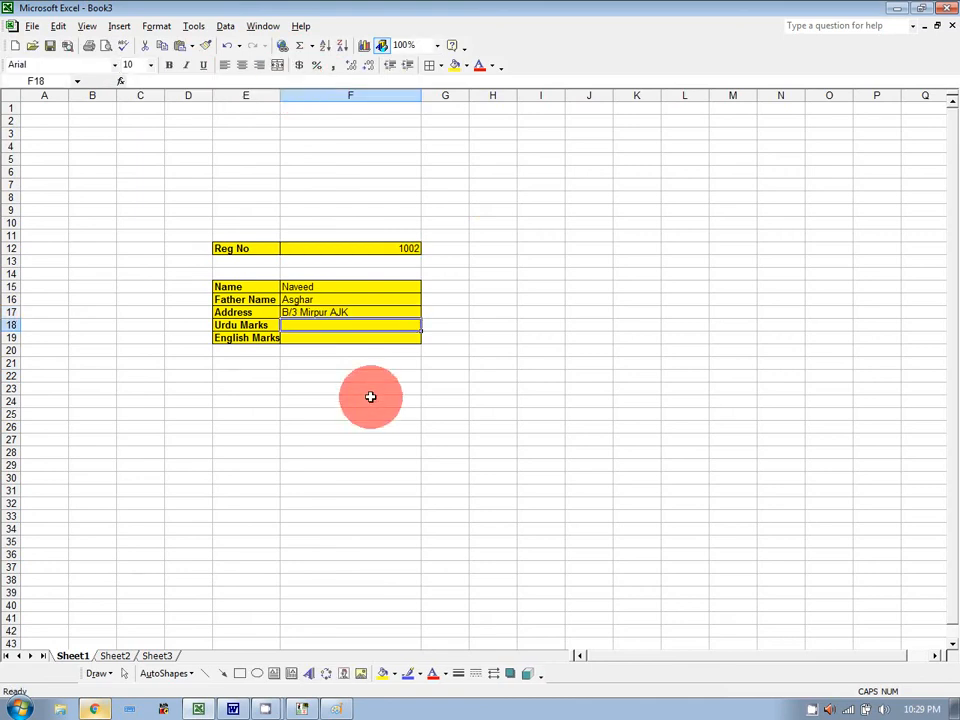
# Fill the Address formula from F17 down through the Urdu Marks and English Marks cells F18:F19.
pyautogui.click(388, 313)
pyautogui.moveTo(421, 318); pyautogui.dragTo(422, 348)
pyautogui.click(474, 350)
# Set the column index to 5 in the Urdu Marks formula and to 6 in the English Marks formula.
pyautogui.click(361, 325)
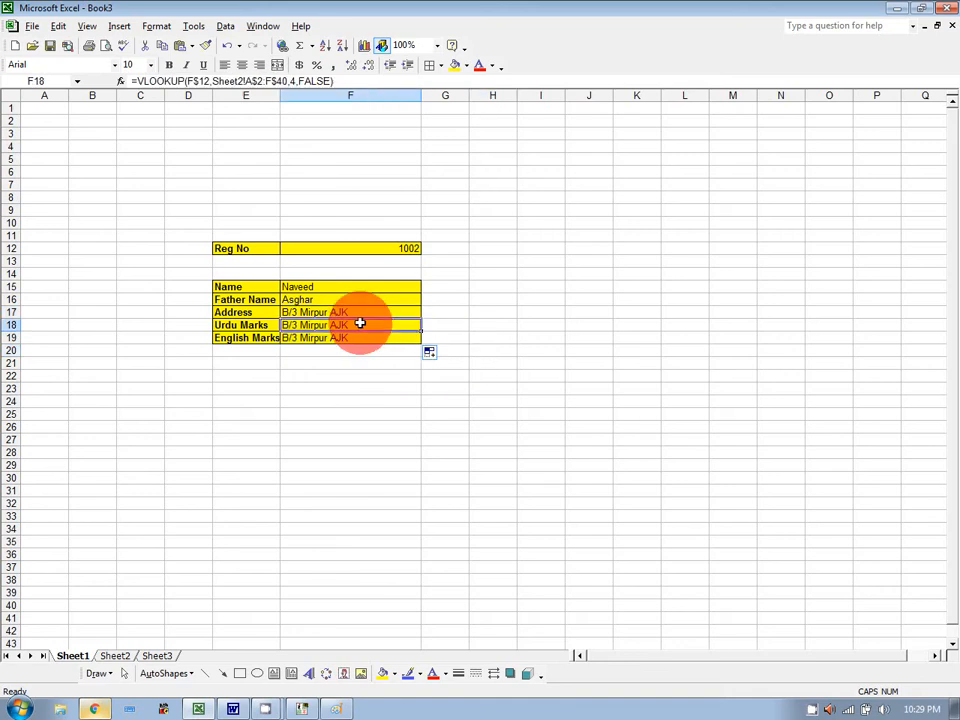
pyautogui.doubleClick(293, 81)
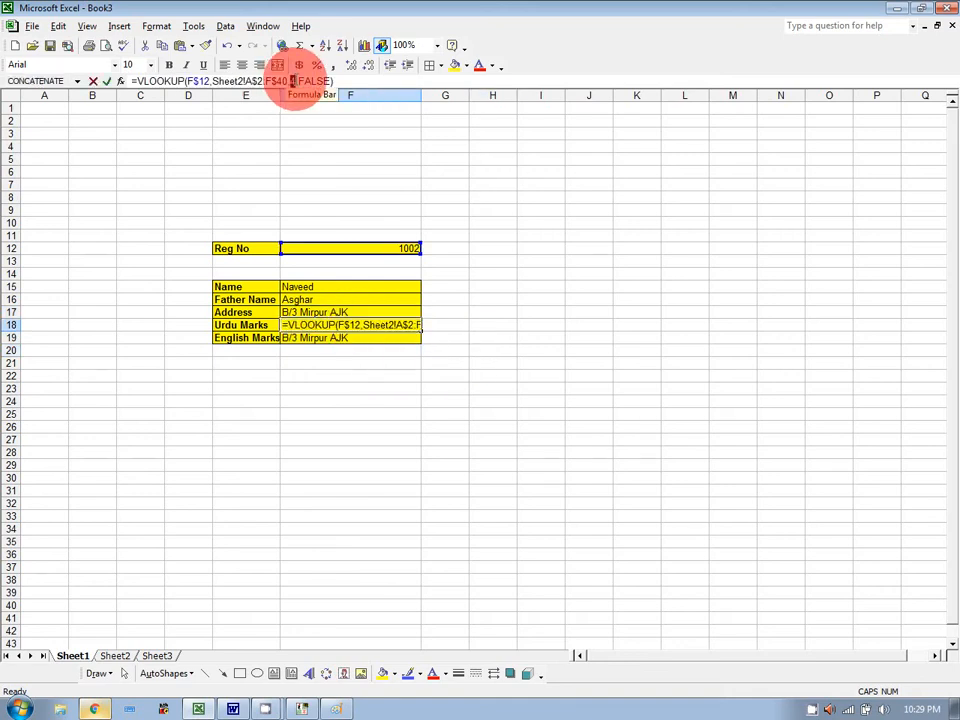
pyautogui.write('54')
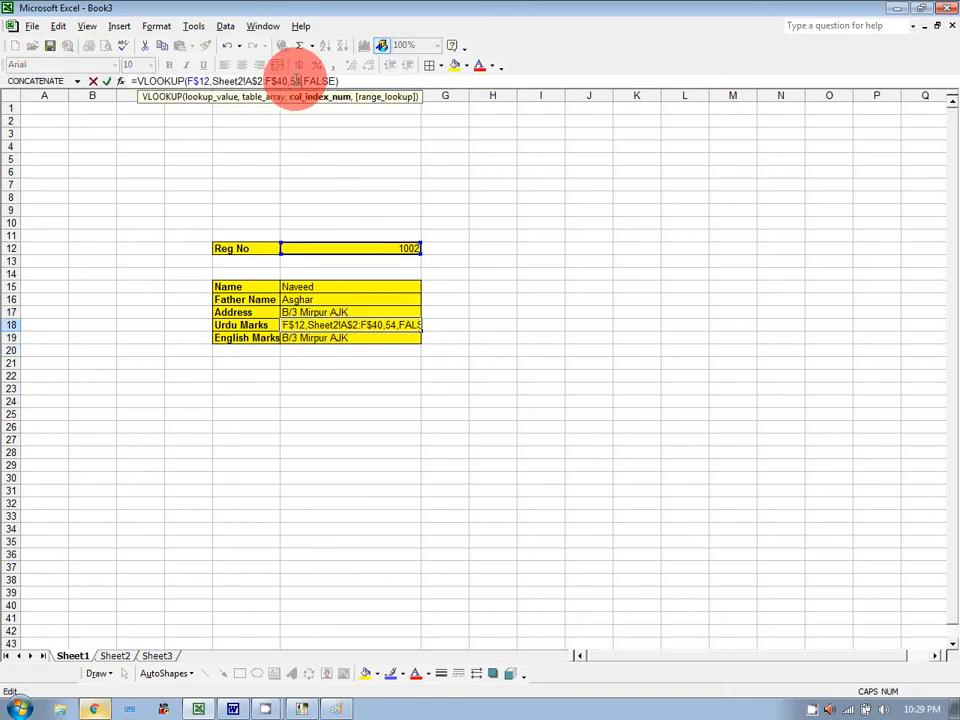
pyautogui.press('Return')
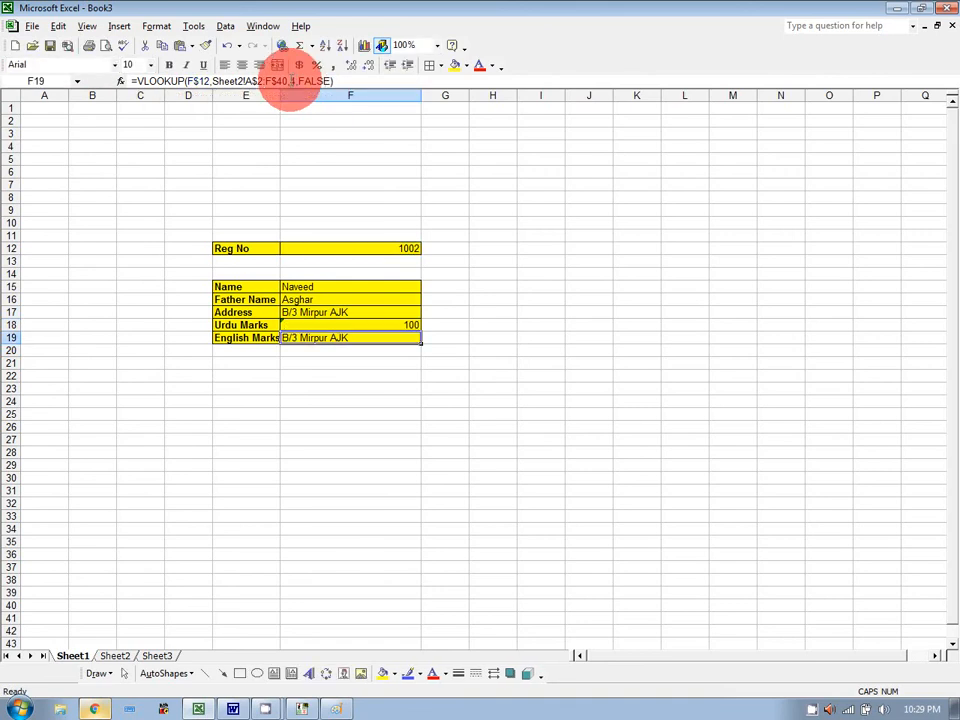
pyautogui.doubleClick(293, 81)
pyautogui.write('6')
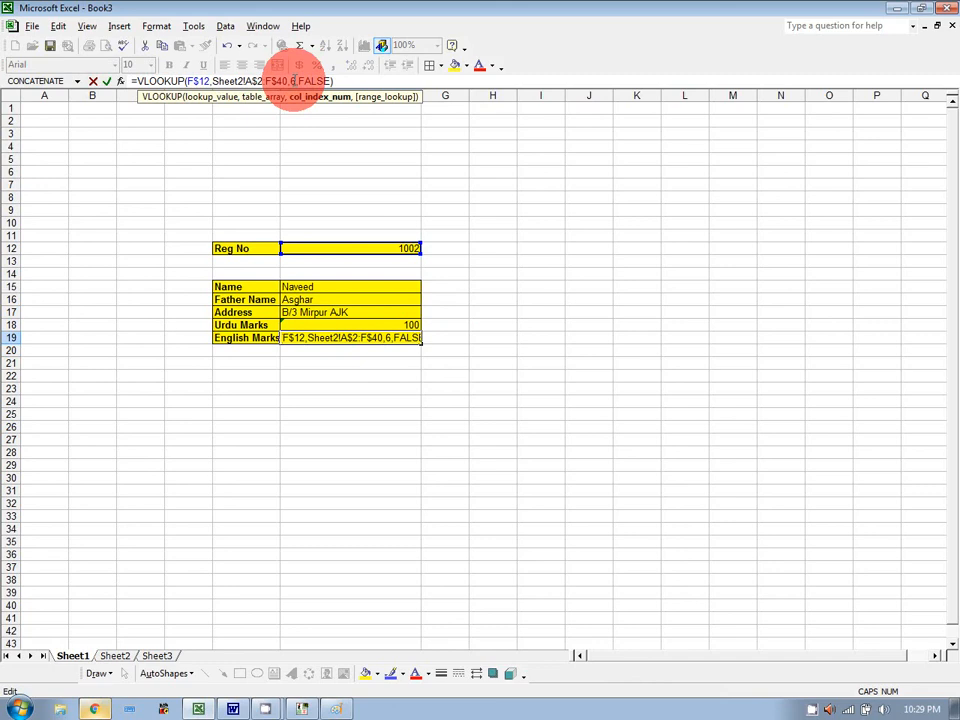
pyautogui.press('Return')
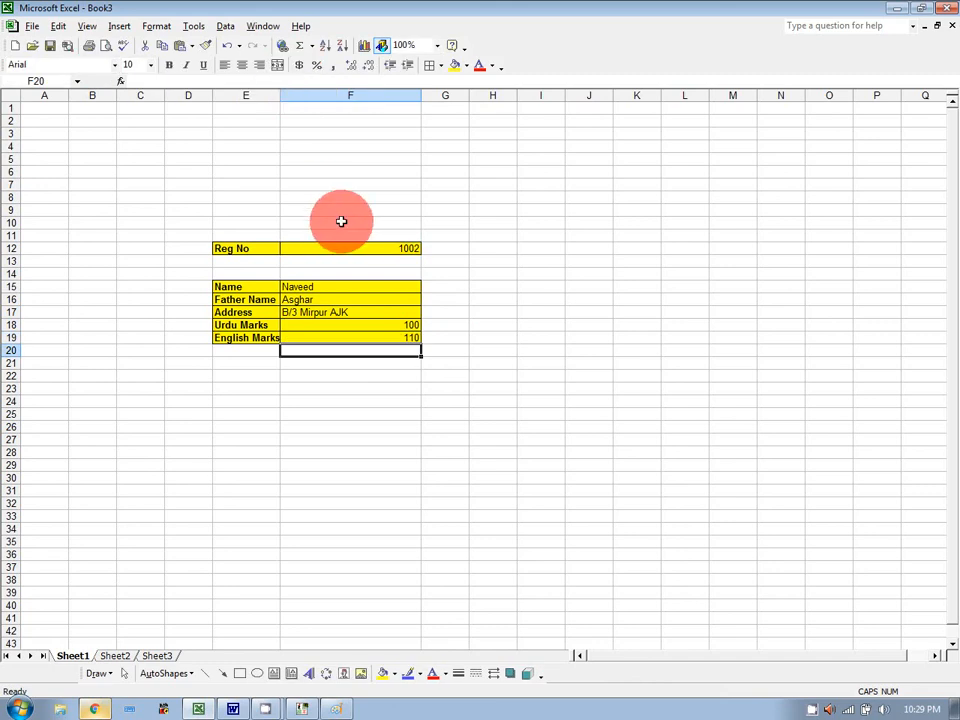
# Test the lookup in F12 with the registration numbers from Sheet2 cells A6 and A7, and with the next unused number.
pyautogui.click(373, 245)
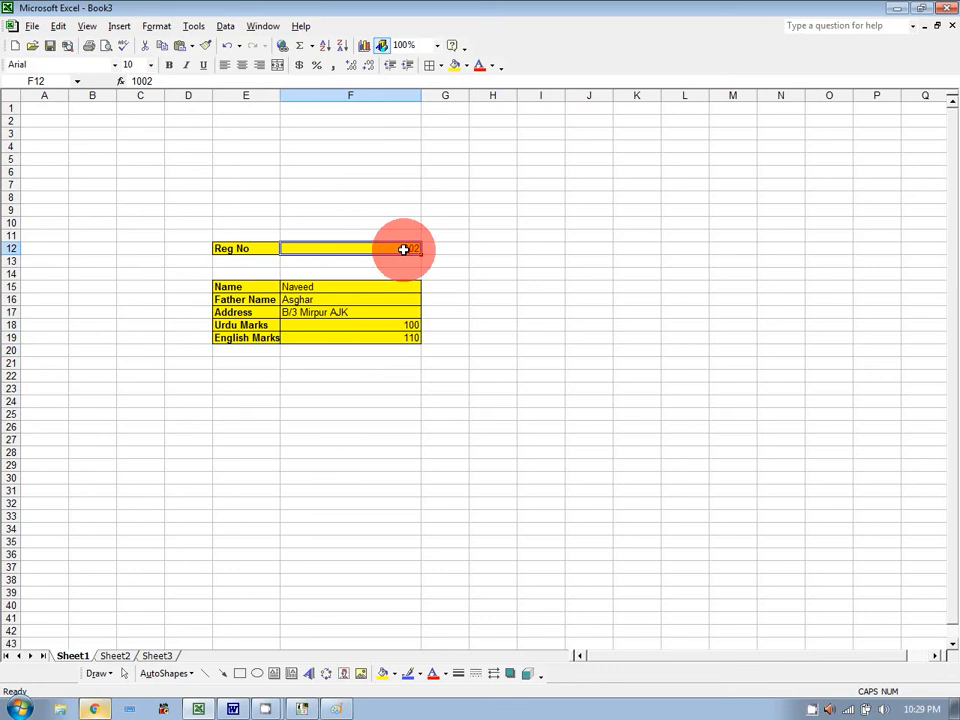
pyautogui.write('1005')
pyautogui.press('Return')
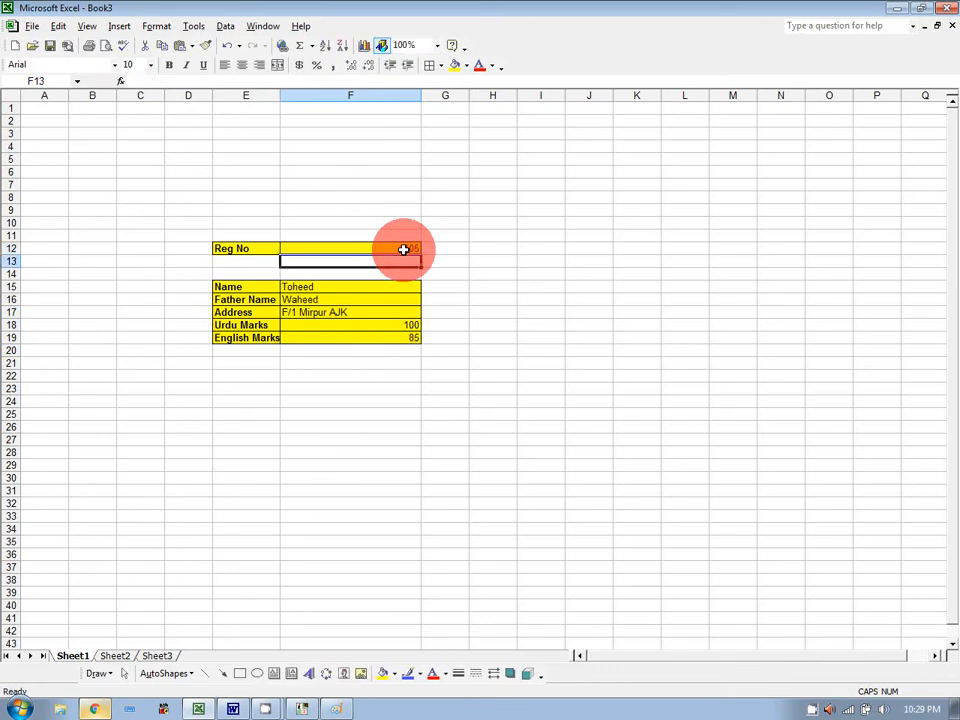
pyautogui.click(403, 249)
pyautogui.write('1006')
pyautogui.press('Return')
pyautogui.click(403, 249)
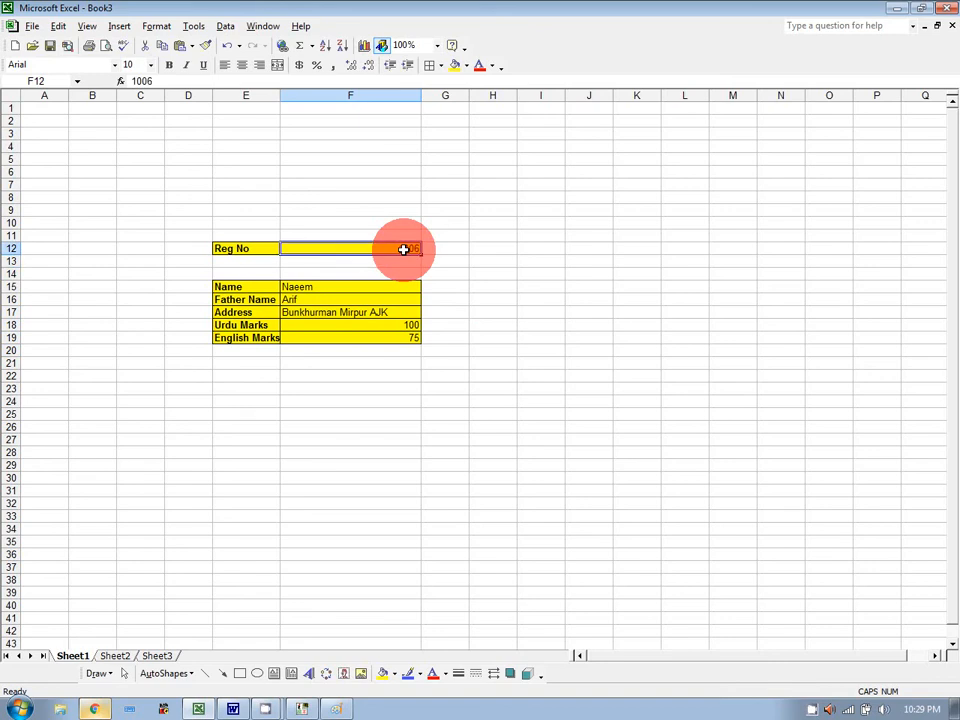
pyautogui.write('1007')
pyautogui.press('Return')
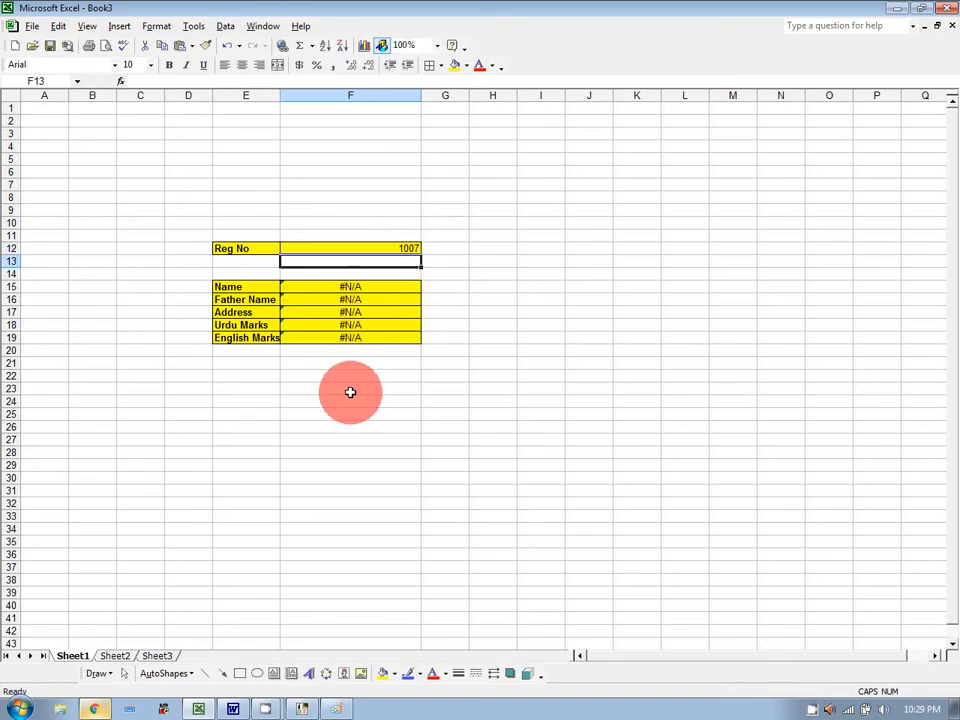
# Start a record in row 8 of Sheet2 with that unused registration number, the student's name and the father's name.
pyautogui.click(114, 655)
pyautogui.click(45, 197)
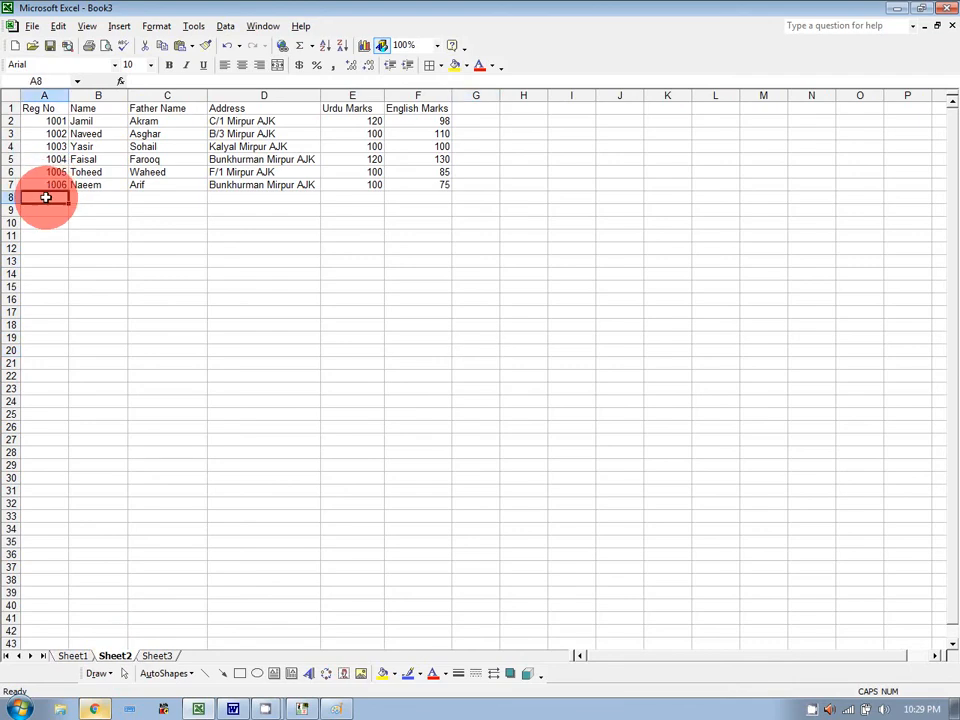
pyautogui.write('1007')
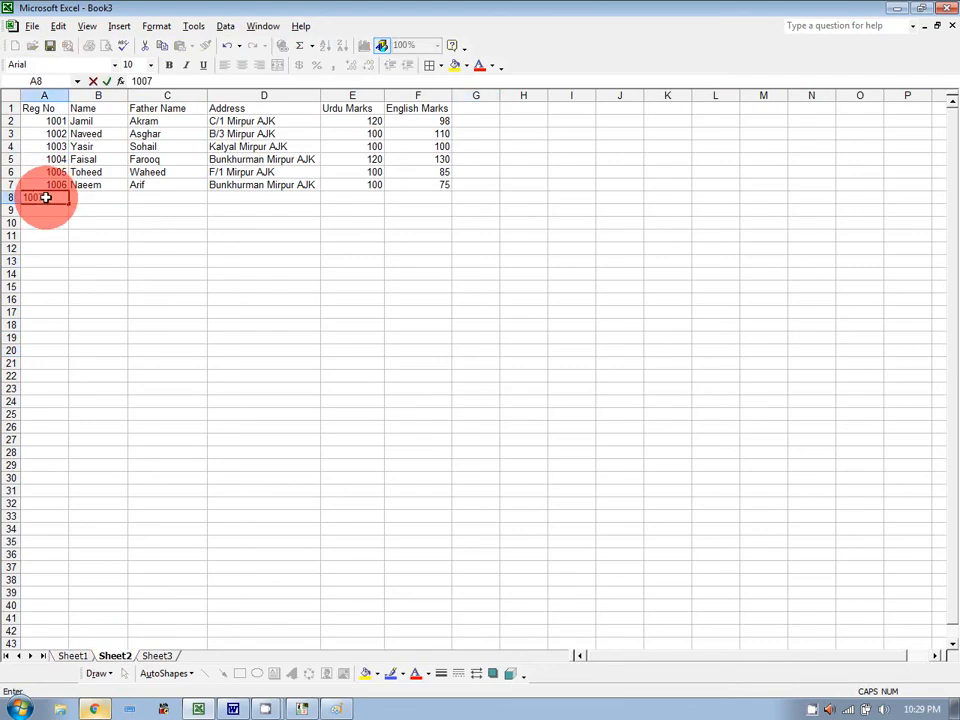
pyautogui.press('Tab')
pyautogui.write('tAHIR')
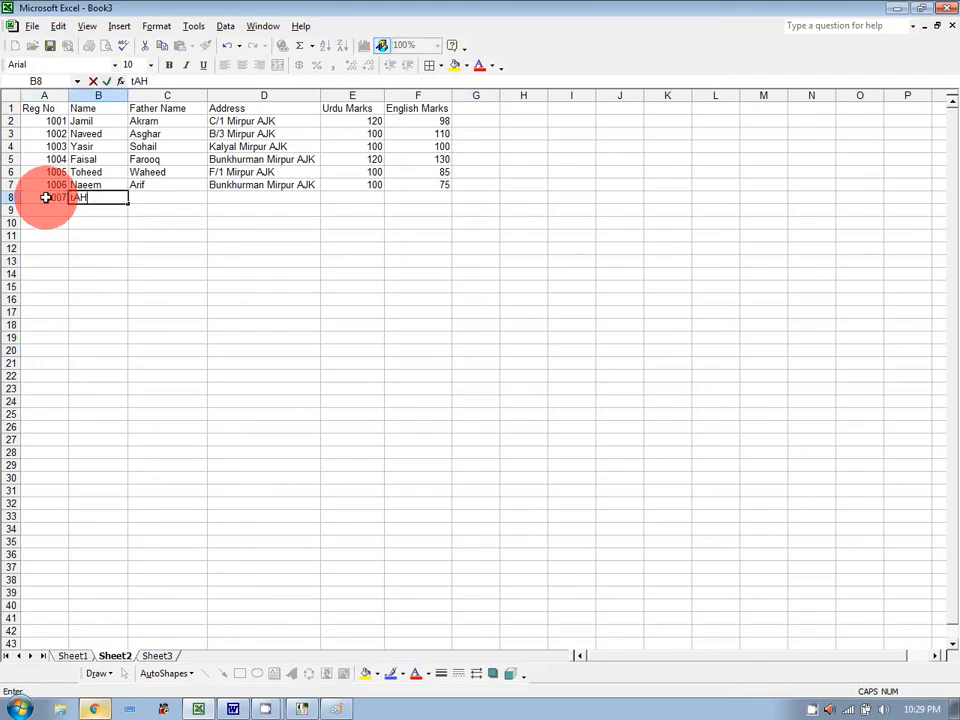
pyautogui.press('BackSpace')
pyautogui.press('BackSpace')
pyautogui.press('BackSpace')
pyautogui.press('BackSpace')
pyautogui.press('BackSpace')
pyautogui.press('capslock')
pyautogui.write('Tahir')
pyautogui.press('Tab')
pyautogui.write('Hanif')
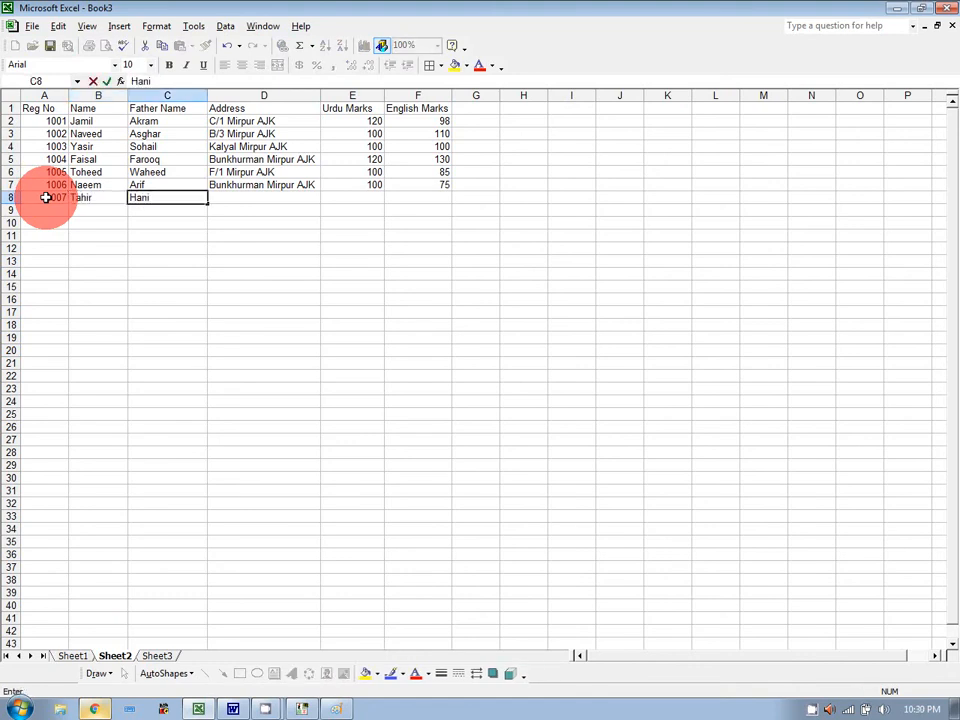
pyautogui.press('Tab')
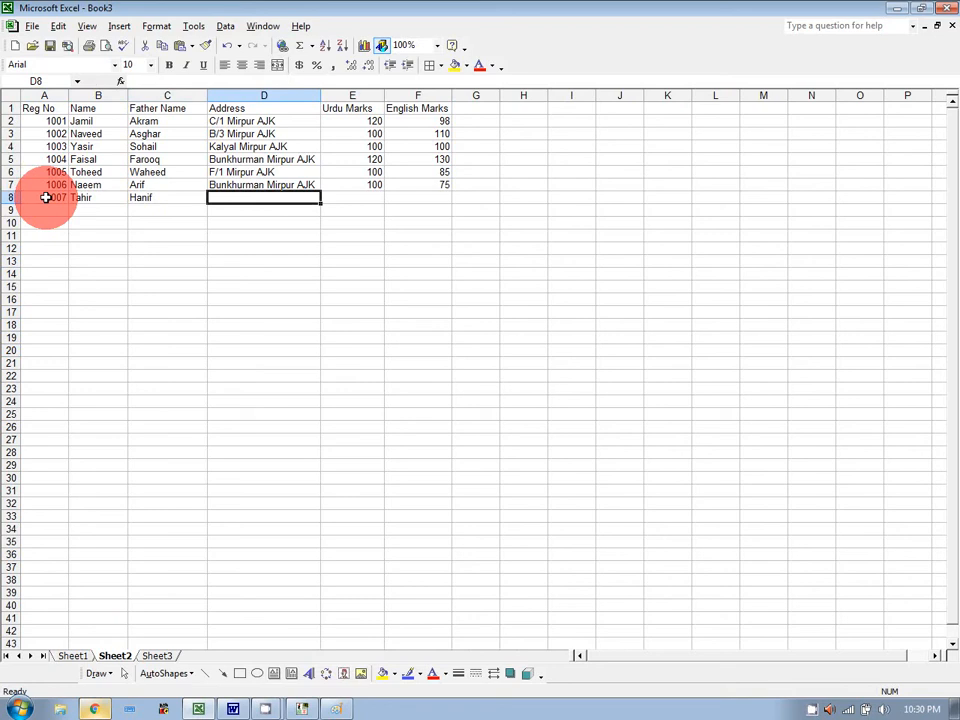
# Complete the row 8 record with the student's address, Urdu Marks 85 and English Marks 85, and check the lookup on Sheet1.
pyautogui.write('G/3')
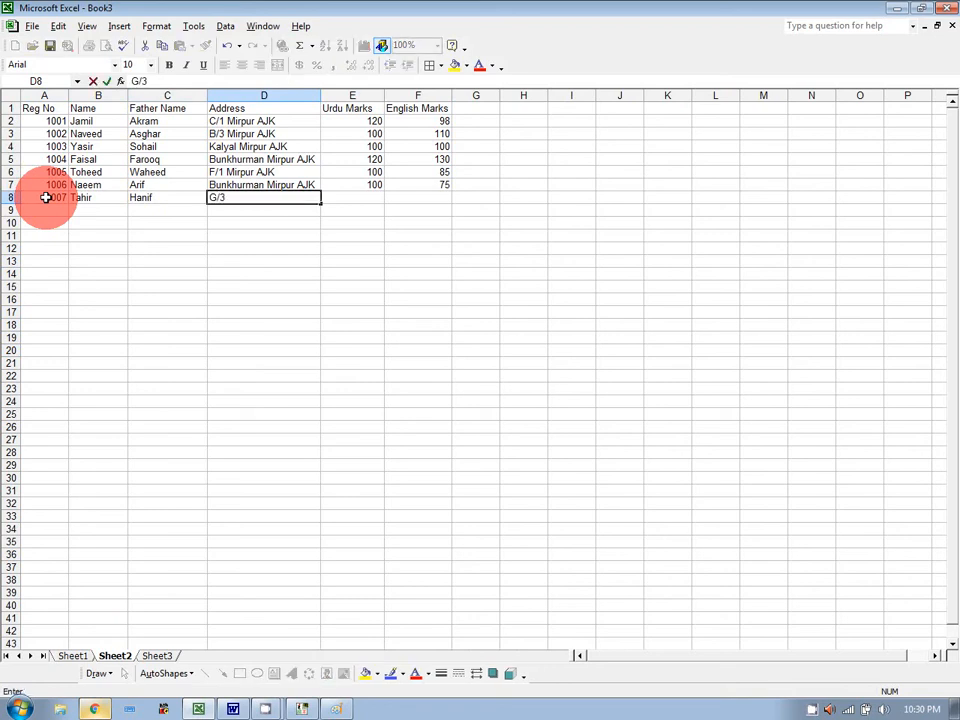
pyautogui.write(' Mirpur AJK')
pyautogui.press('Tab')
pyautogui.write('85')
pyautogui.press('Tab')
pyautogui.write('85')
pyautogui.press('Tab')
pyautogui.press('Return')
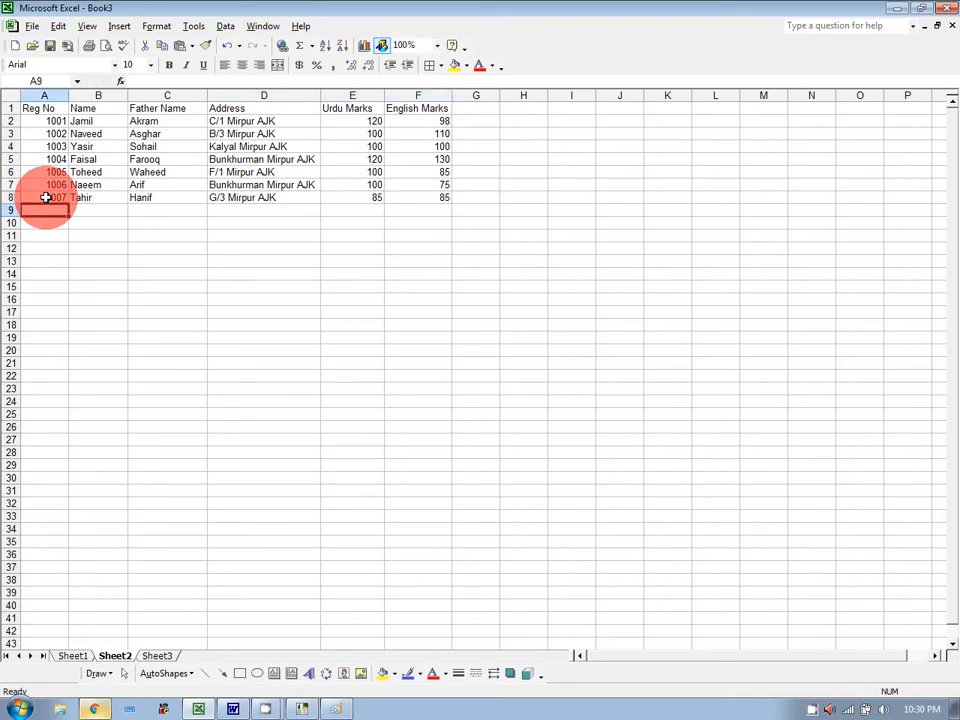
pyautogui.click(73, 656)
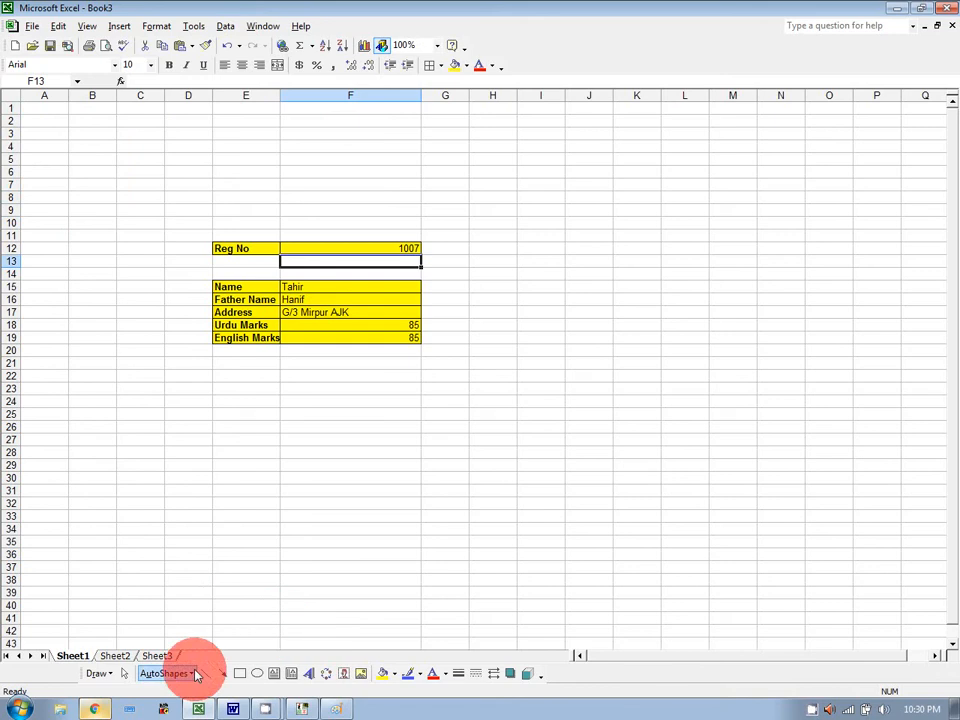
# Apply borders to all cells of the range A2:G40 on Sheet2.
pyautogui.click(114, 655)
pyautogui.moveTo(35, 120); pyautogui.dragTo(491, 602)
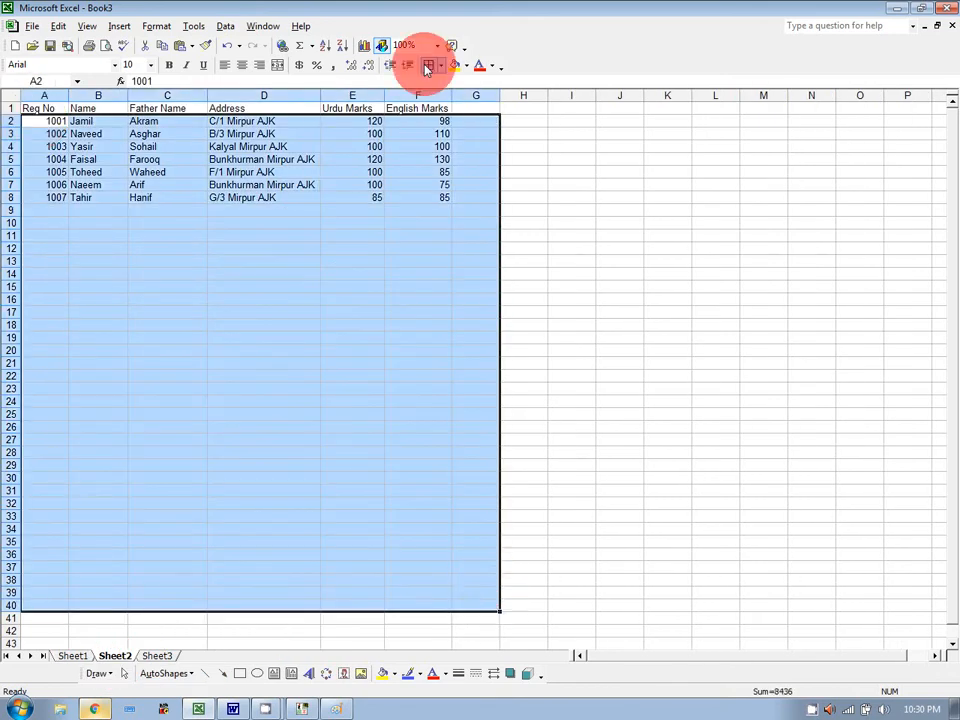
pyautogui.click(430, 65)
# Examine the extent of the bordered range on Sheet2, including row 41 just below it and the columns beyond it.
pyautogui.scroll(-2, 699, 390)
pyautogui.scroll(-4, 699, 390)
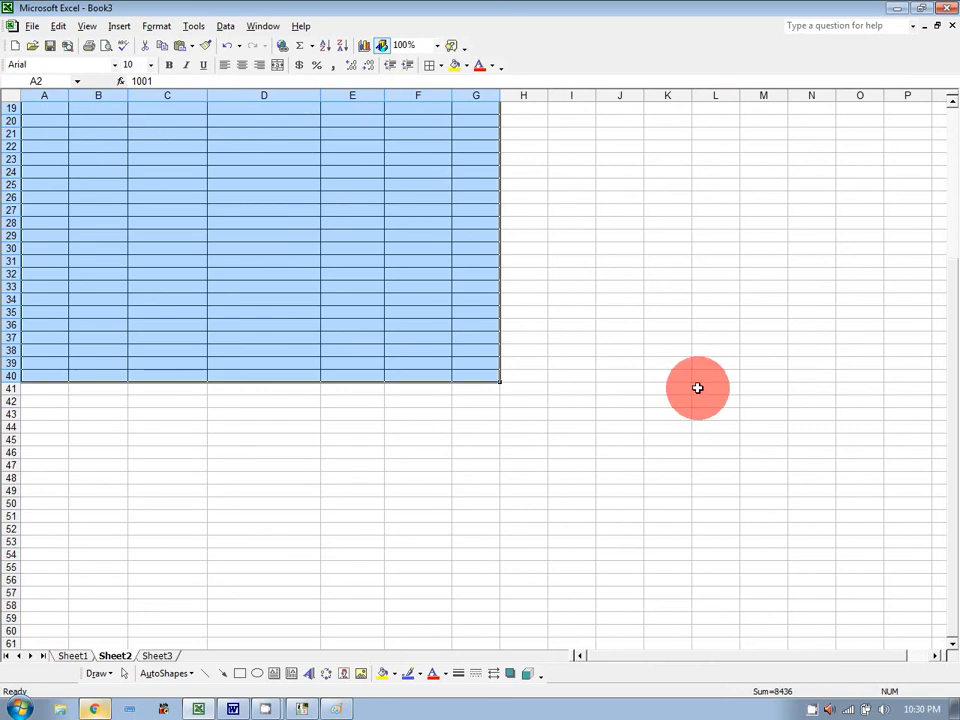
pyautogui.click(42, 390)
pyautogui.moveTo(42, 390); pyautogui.dragTo(470, 392)
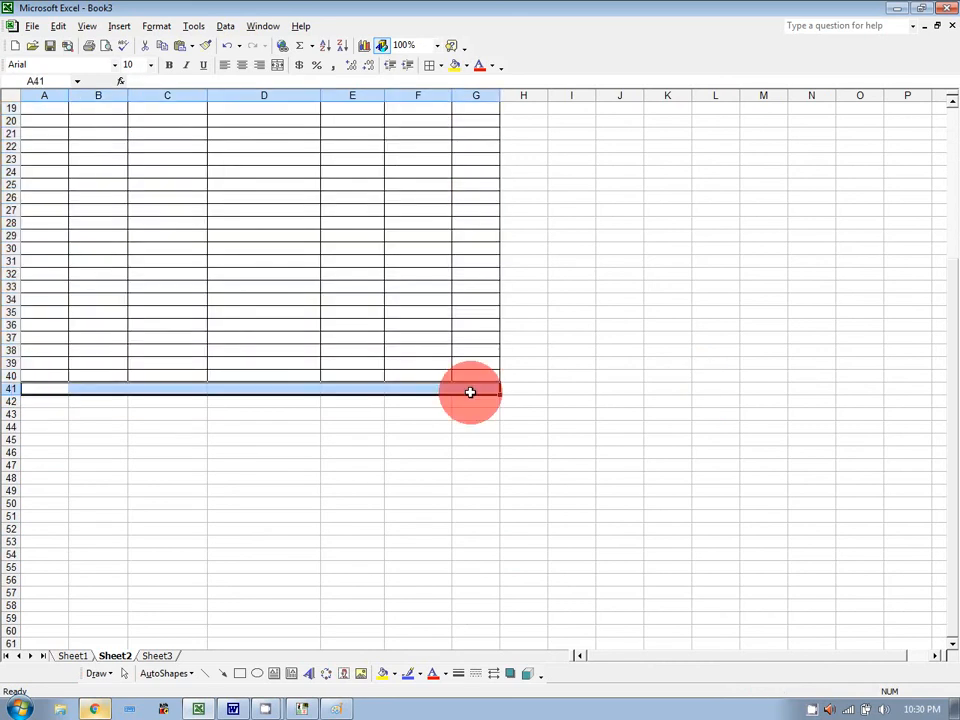
pyautogui.scroll(3, 511, 391)
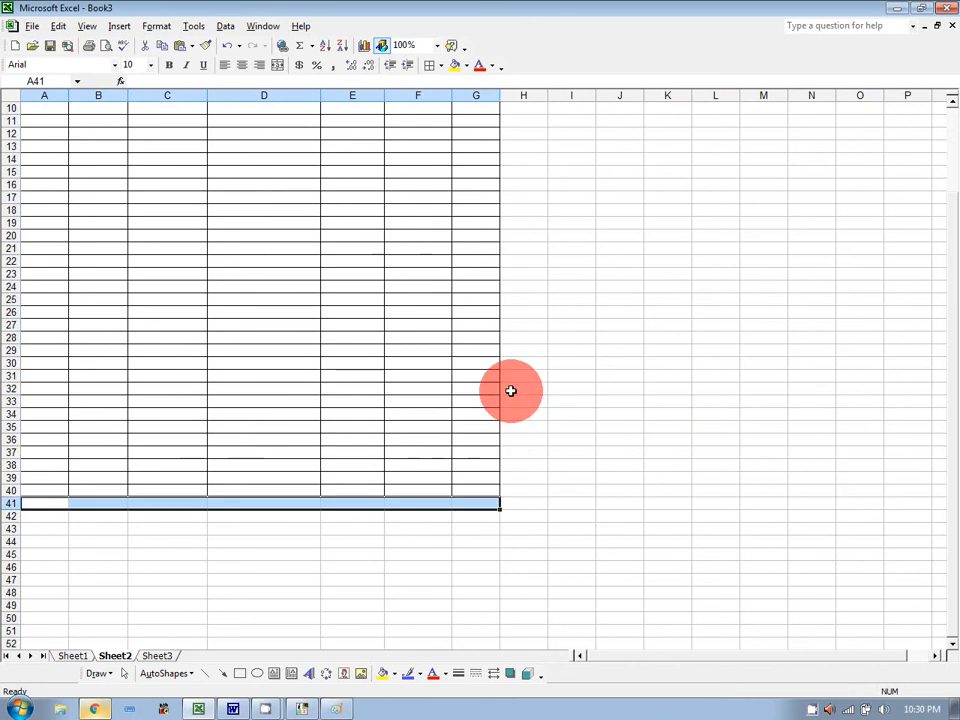
pyautogui.scroll(3, 79, 304)
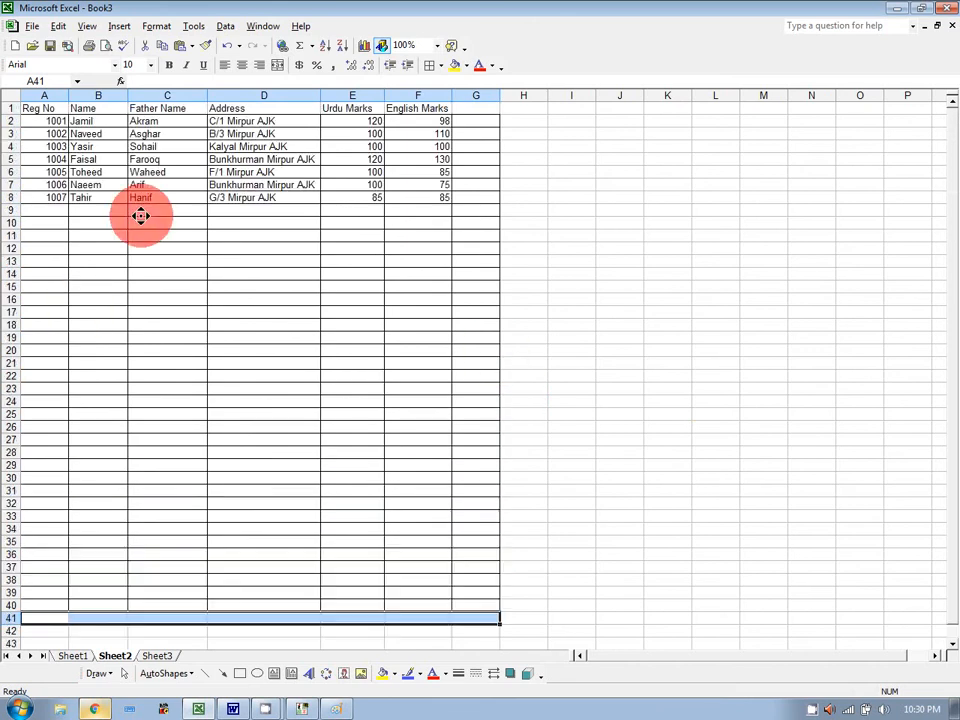
pyautogui.hscroll(20, 332, 332)
pyautogui.click(822, 654)
pyautogui.moveTo(900, 657); pyautogui.dragTo(572, 659)
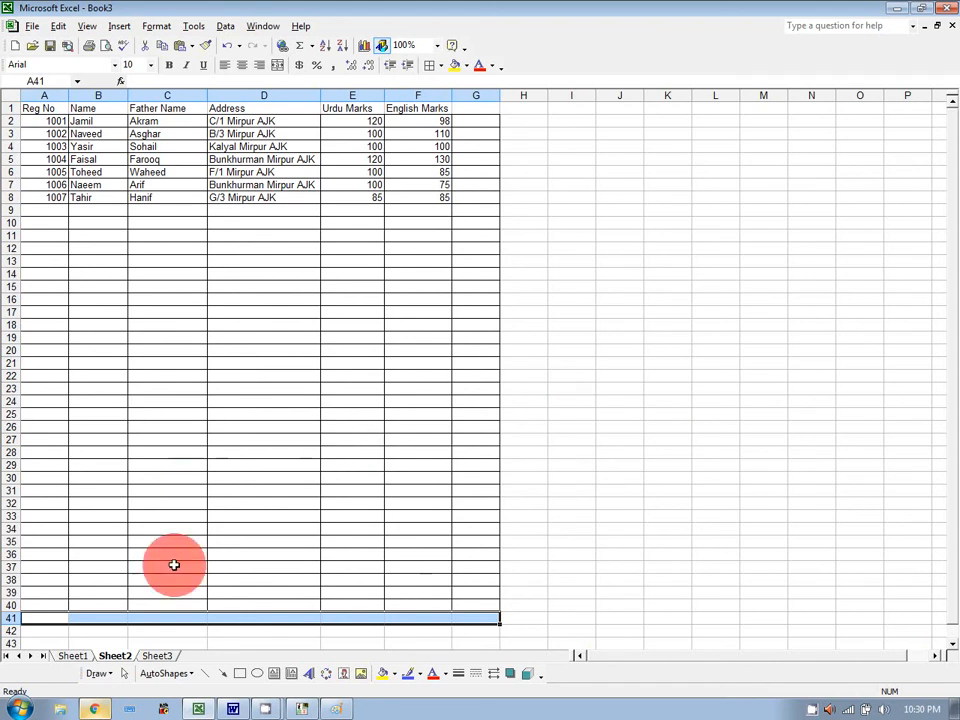
# Return to Sheet1 and save the workbook.
pyautogui.click(81, 654)
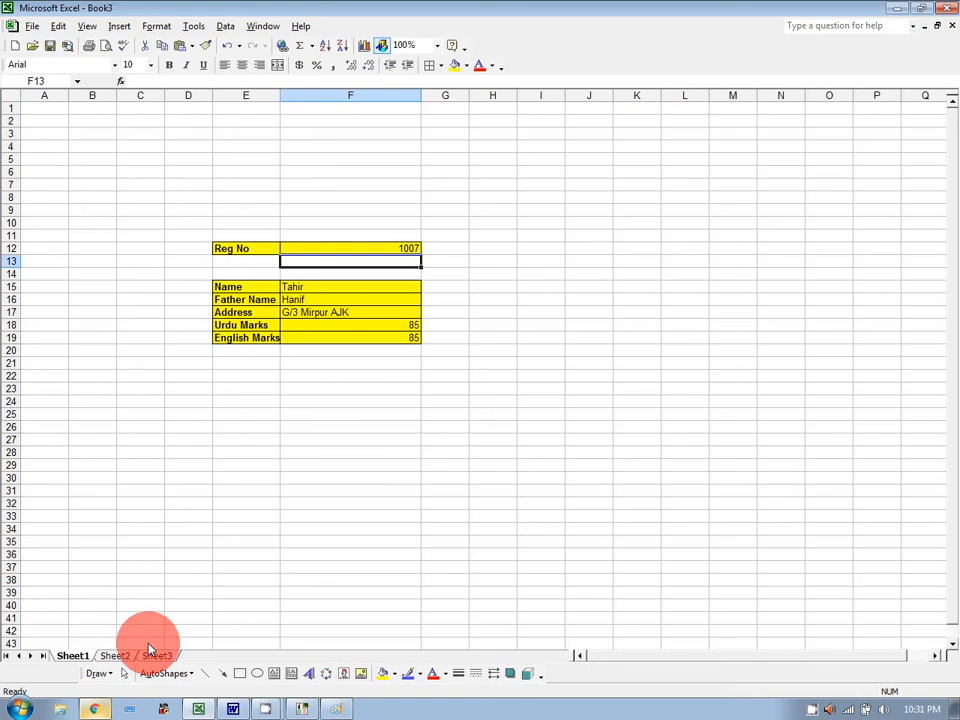
pyautogui.hotkey('ctrl', 's')
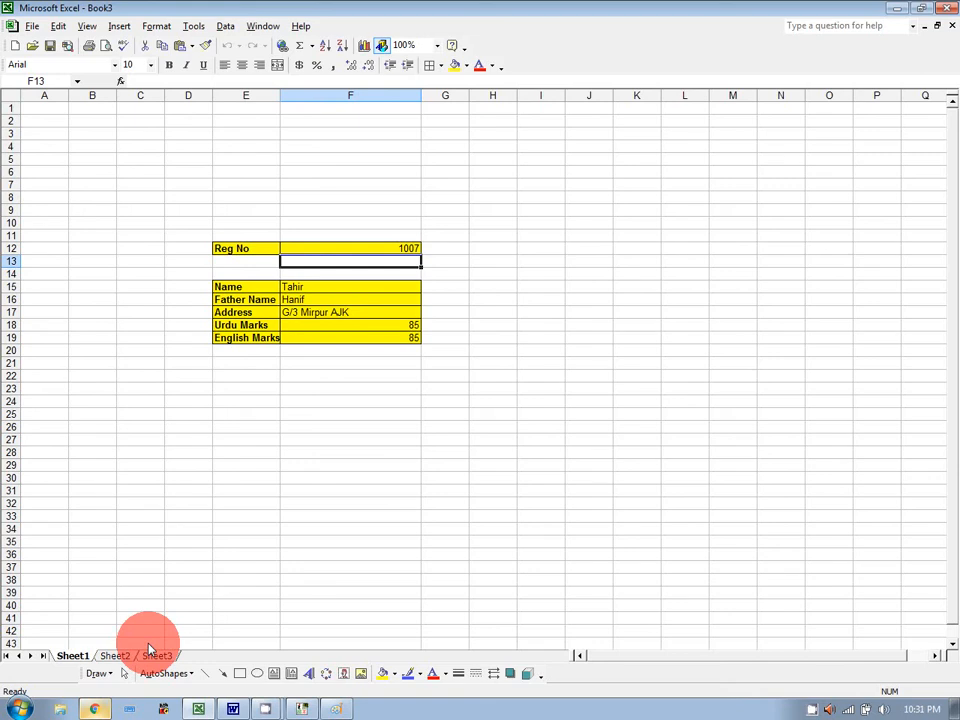